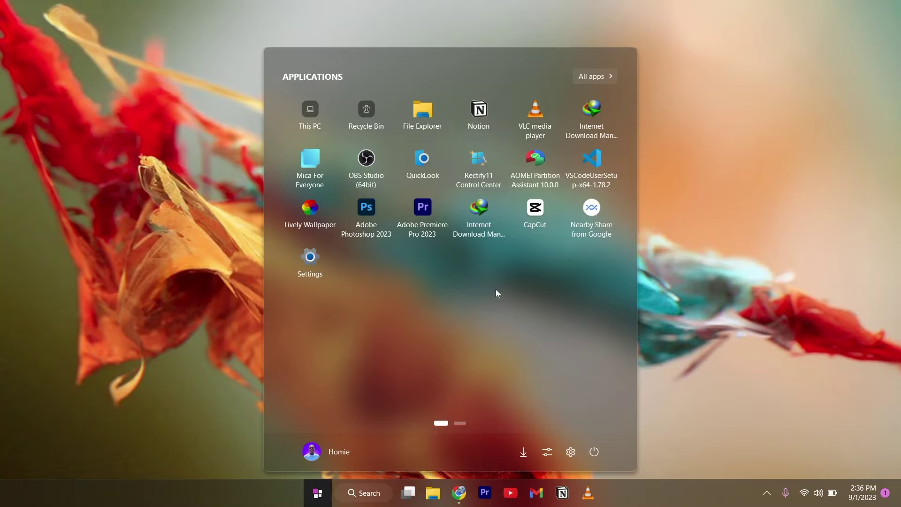
Examine the Google page of pinned apps and the full application list in the Start menu.
scroll(492, 280, "down", 1)
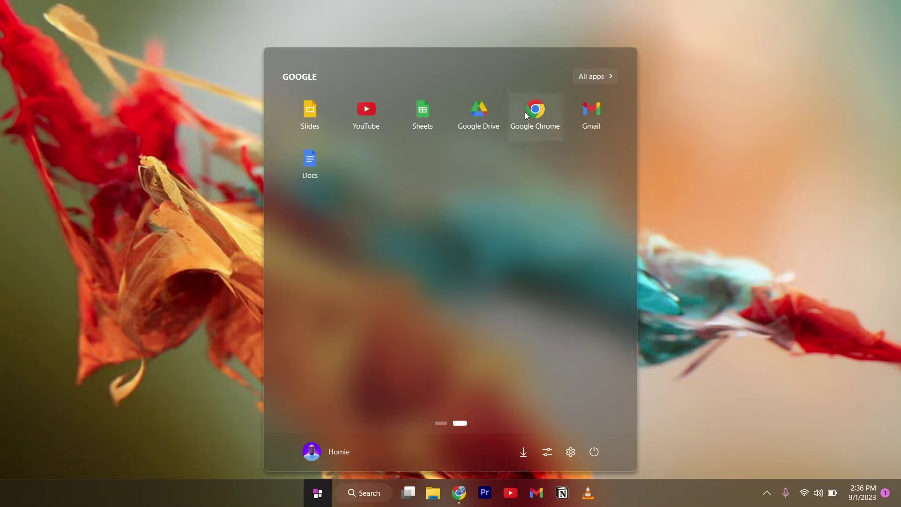
left_click(590, 77)
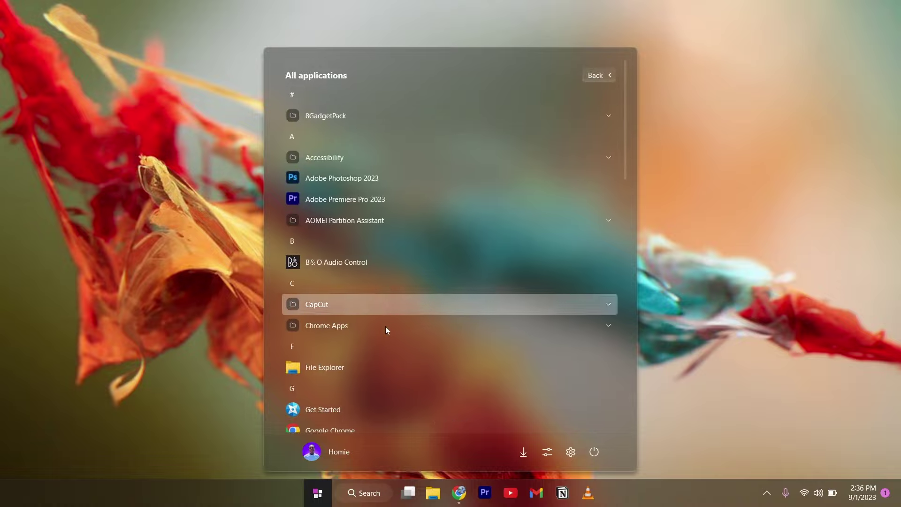
scroll(408, 387, "down", 6)
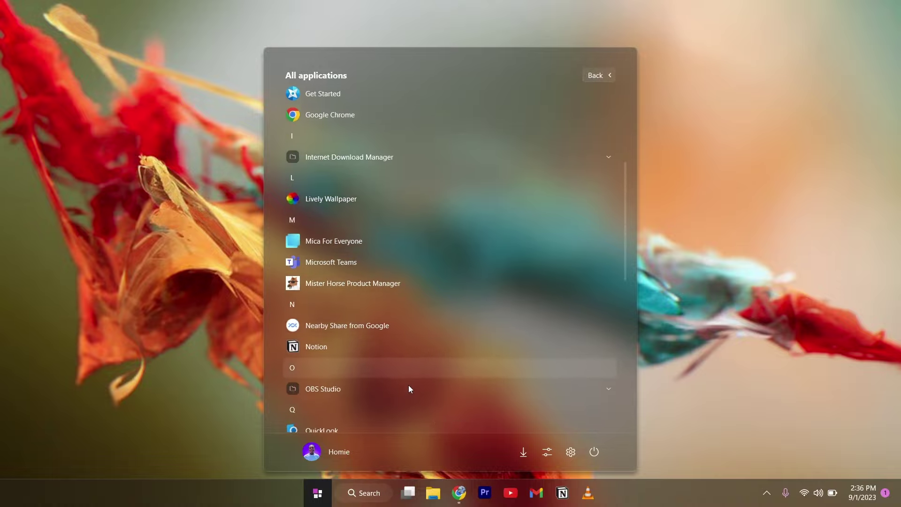
left_click(715, 307)
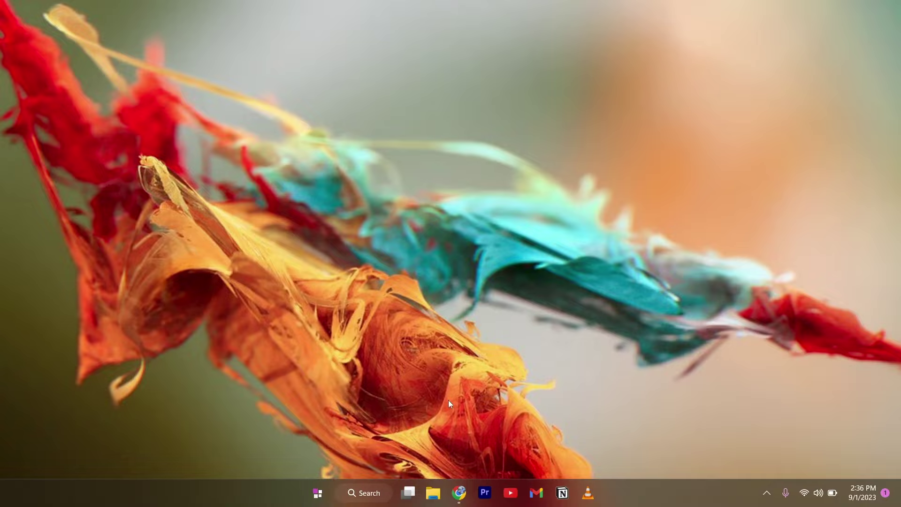
View the desktop's context menu and look through the Start menu's pinned apps and complete application list.
left_click(434, 493)
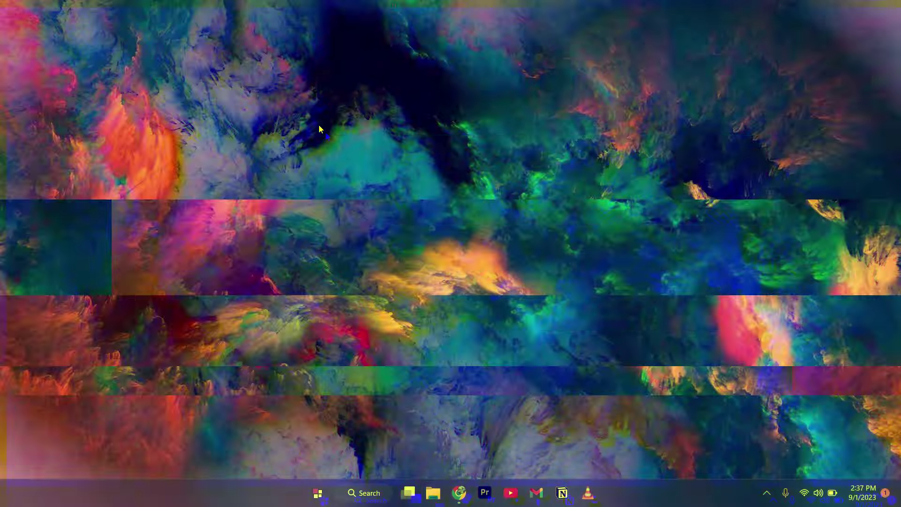
right_click(307, 171)
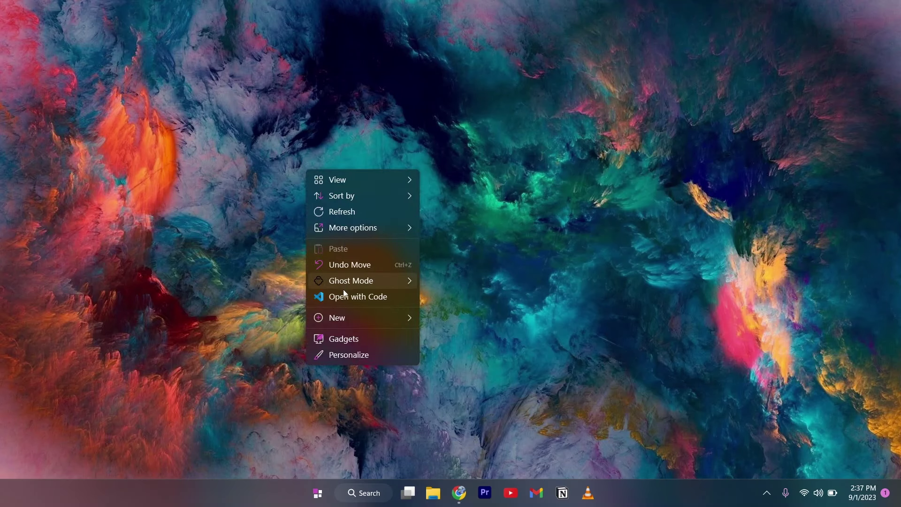
left_click(327, 494)
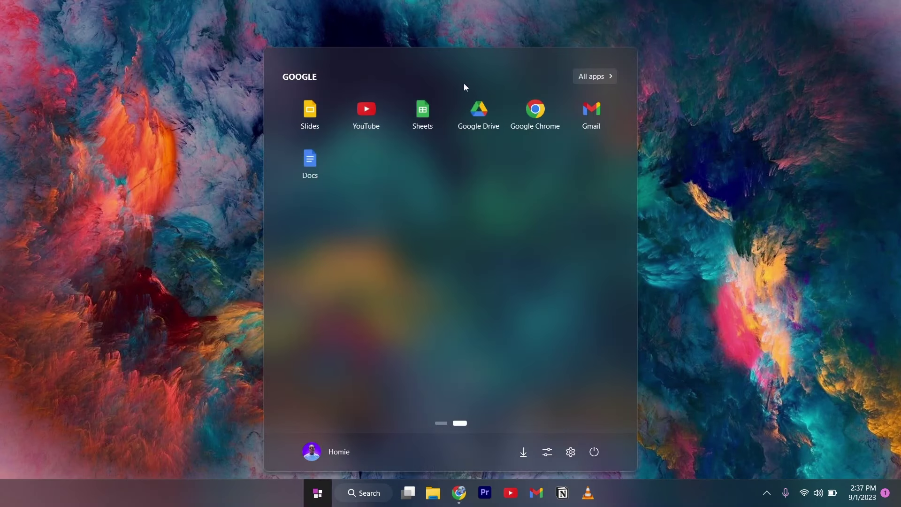
scroll(444, 431, "up", 1)
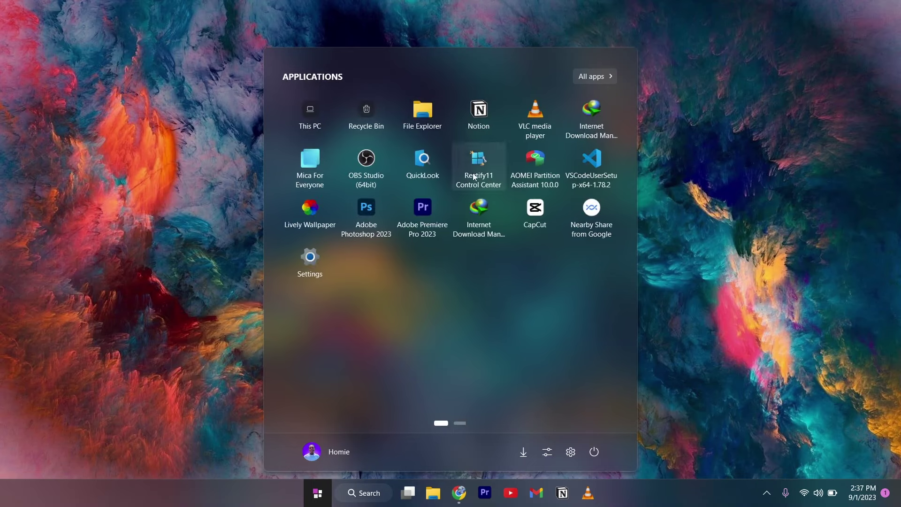
left_click(607, 76)
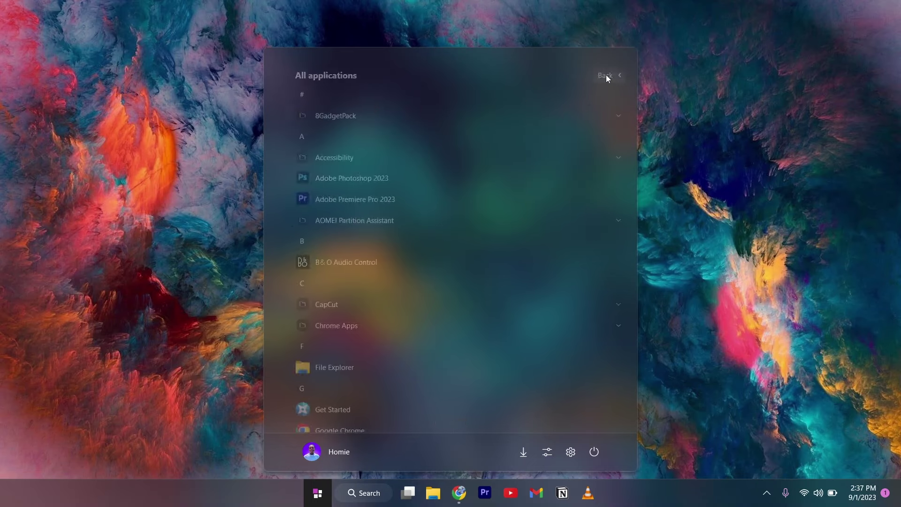
scroll(385, 324, "down", 5)
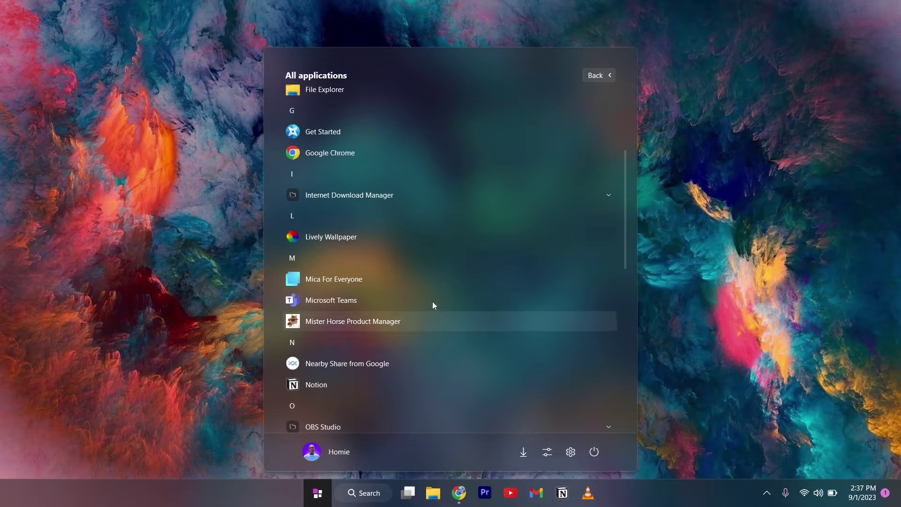
scroll(413, 234, "down", 5)
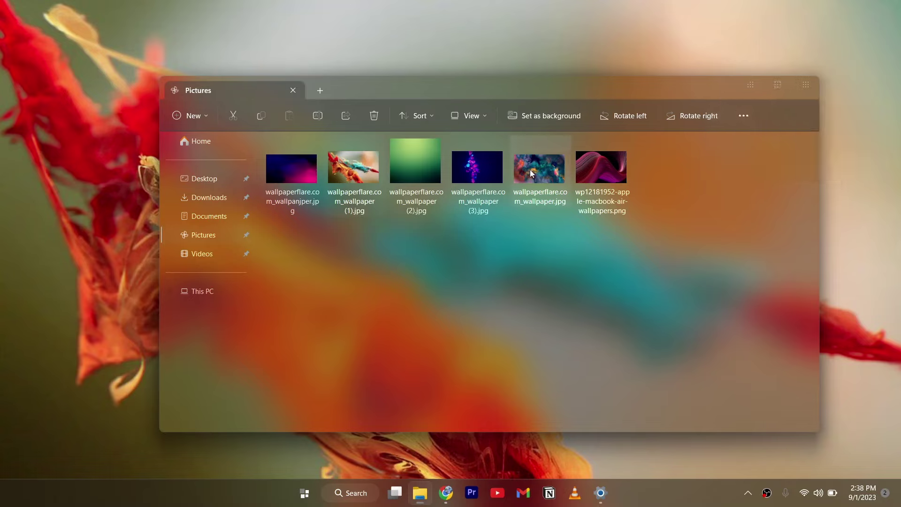
Set wallpaperflare.com_wallpaper.jpg from the Pictures folder as the desktop background and close the folder window.
left_click(562, 118)
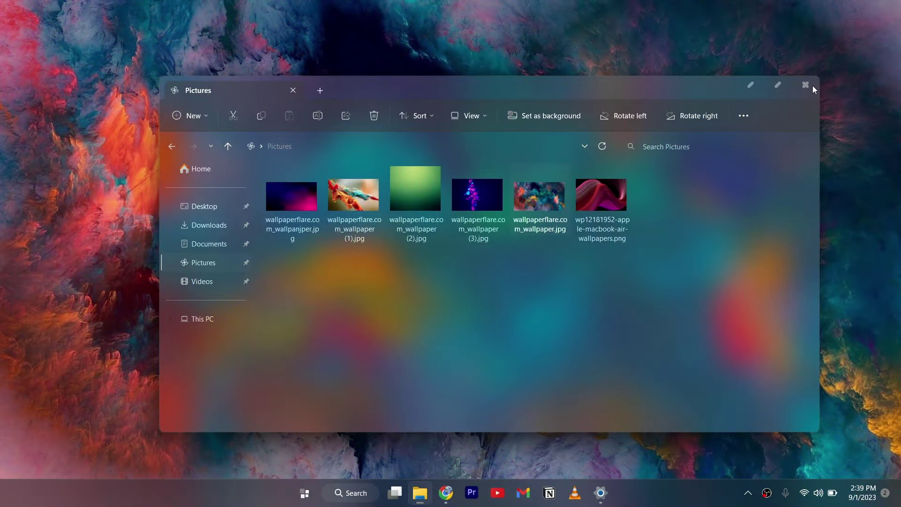
left_click(813, 86)
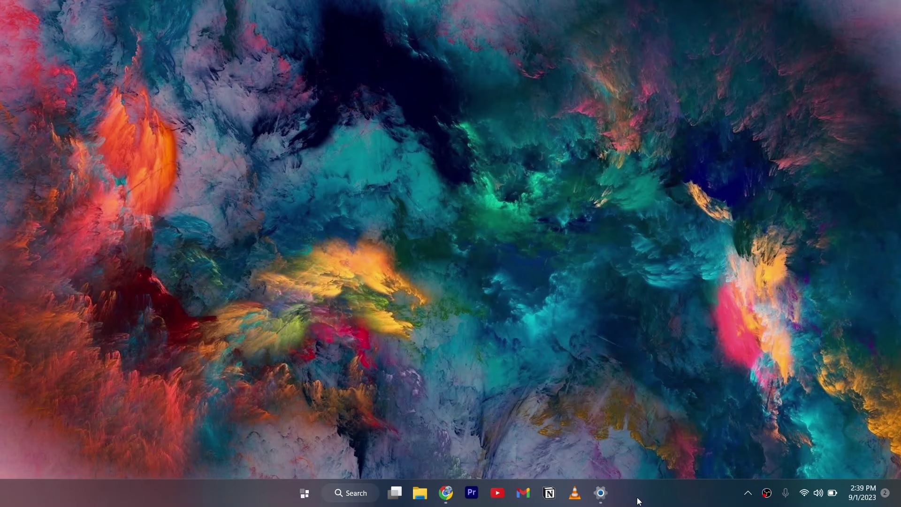
left_click(304, 493)
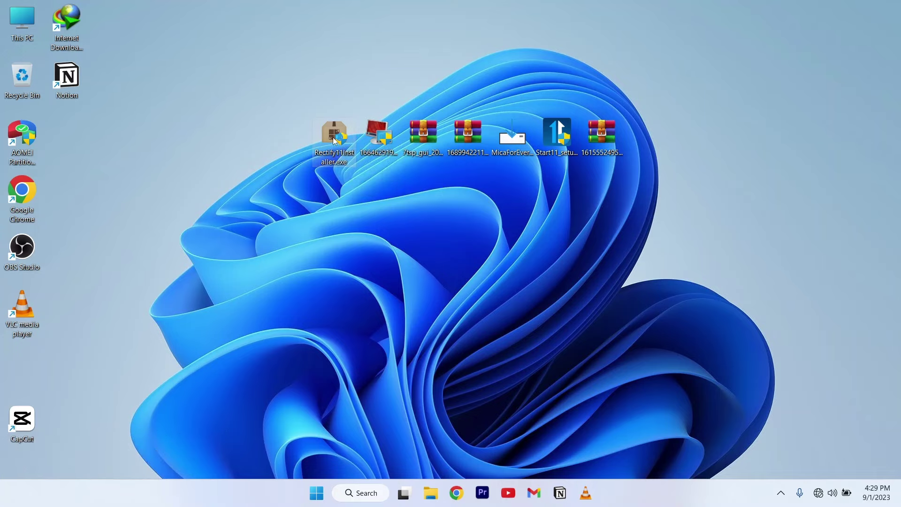
Launch the Rectify11 installer, start the installation and agree to the license agreement.
double_click(308, 113)
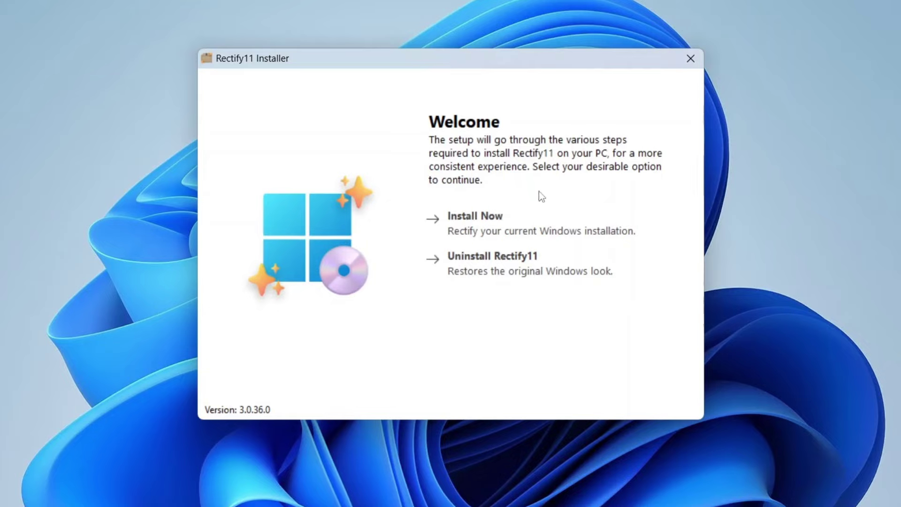
left_click(526, 226)
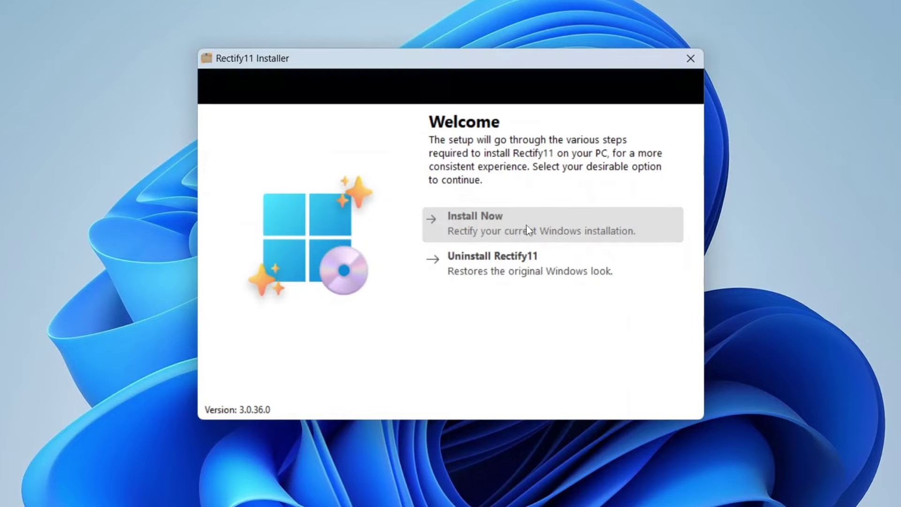
left_click(600, 402)
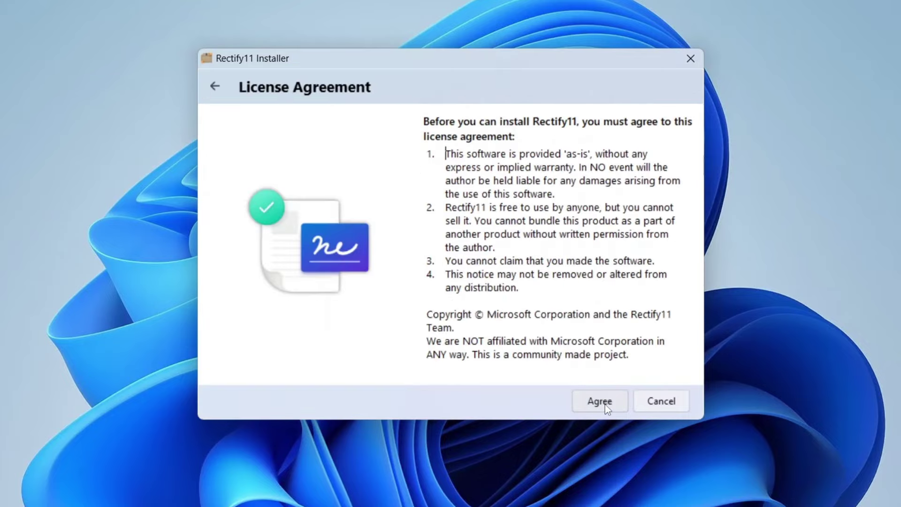
left_click(605, 403)
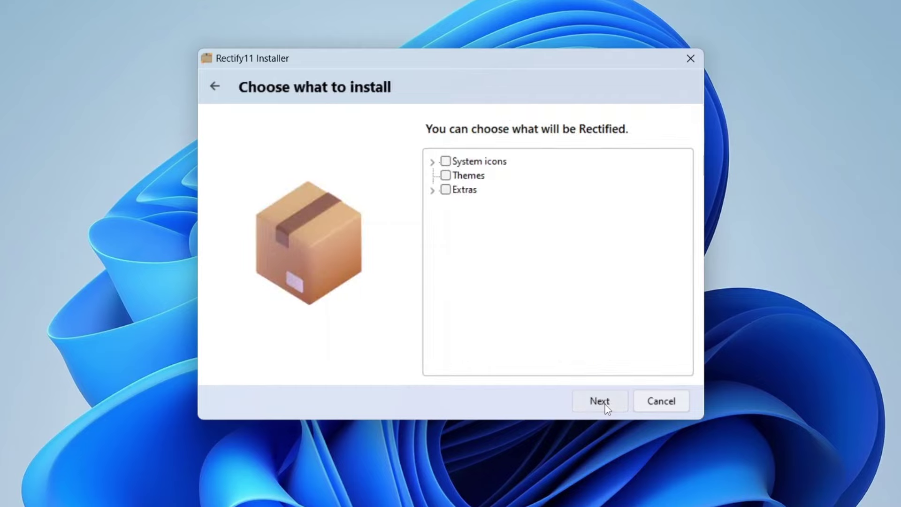
Select System icons and Extras as components for Rectify11 to install and continue.
left_click(445, 161)
left_click(446, 190)
left_click(615, 402)
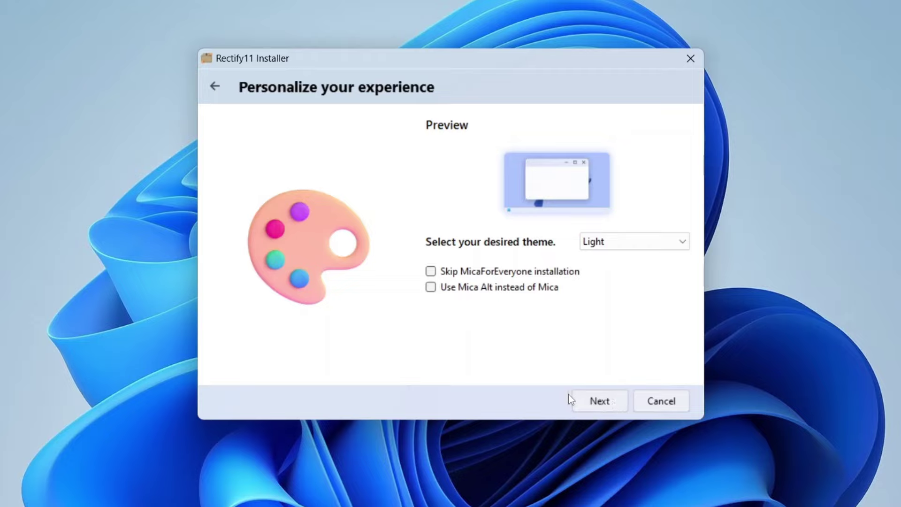
Choose the Dark with Mica theme for Rectify11 and continue to the context menu style.
left_click(640, 241)
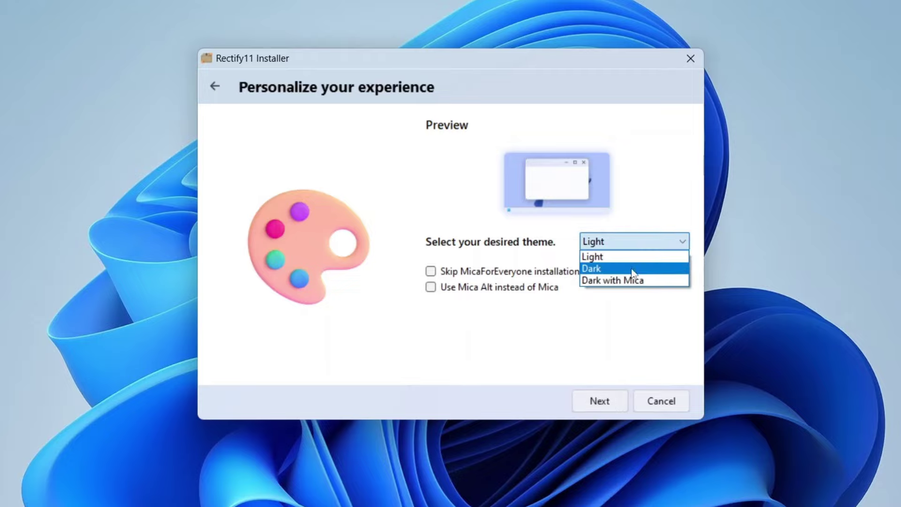
left_click(626, 280)
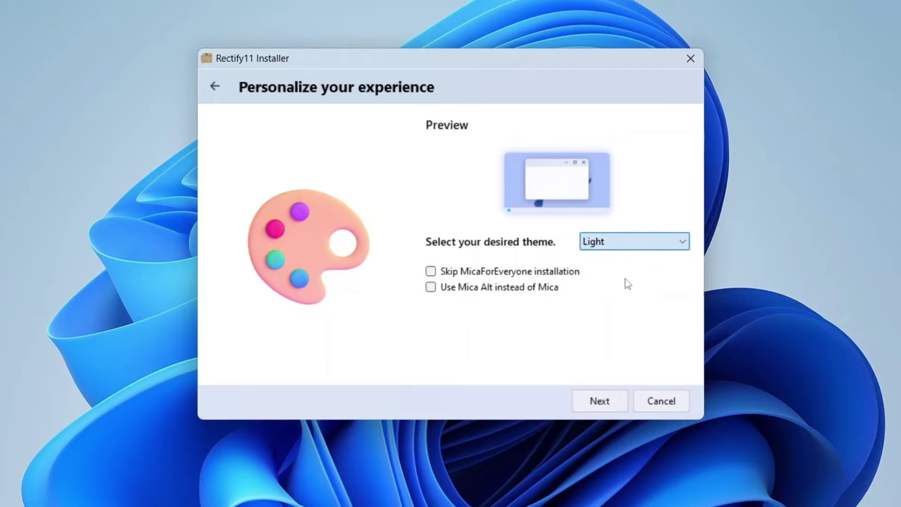
left_click(600, 401)
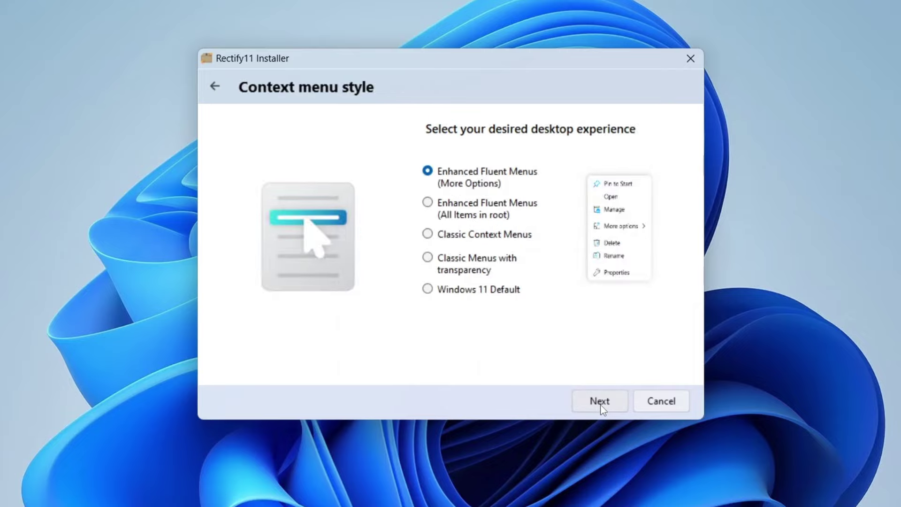
Install Rectify11 with the Enhanced Fluent Menus (More Options) style and allow Windows Explorer to restart.
left_click(601, 404)
left_click(601, 403)
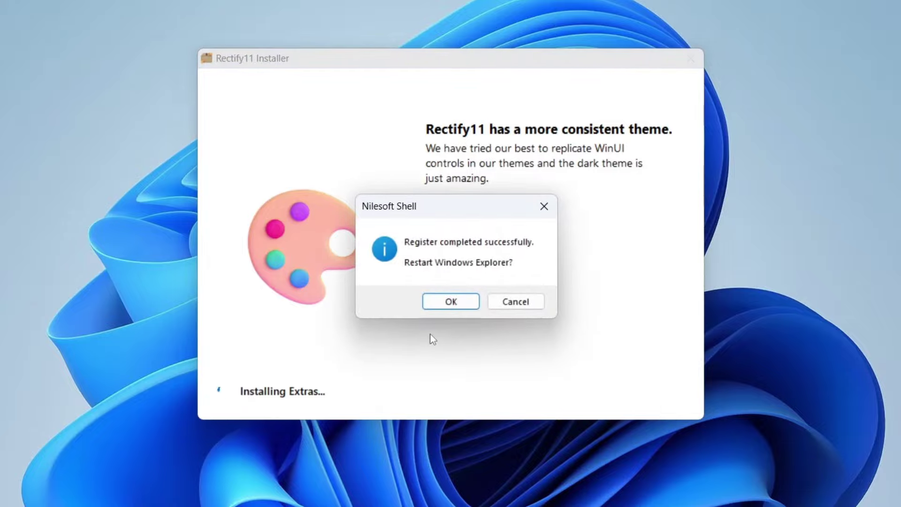
left_click(450, 301)
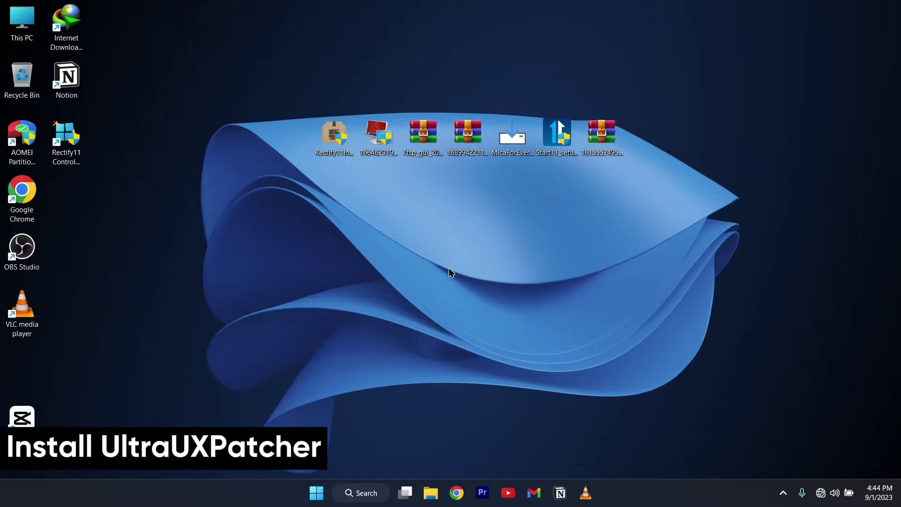
Launch the UltraUXThemePatcher 4.4.0 setup from the desktop and accept its license agreement.
left_click(378, 134)
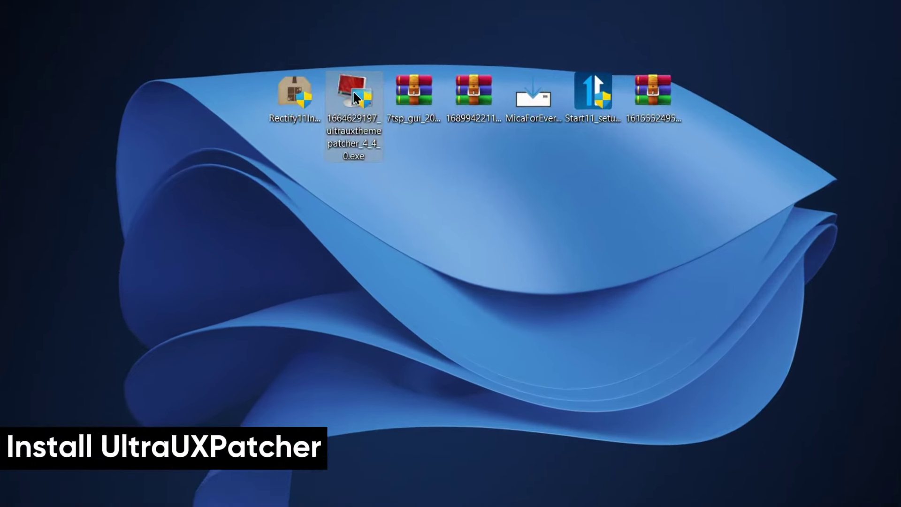
double_click(353, 91)
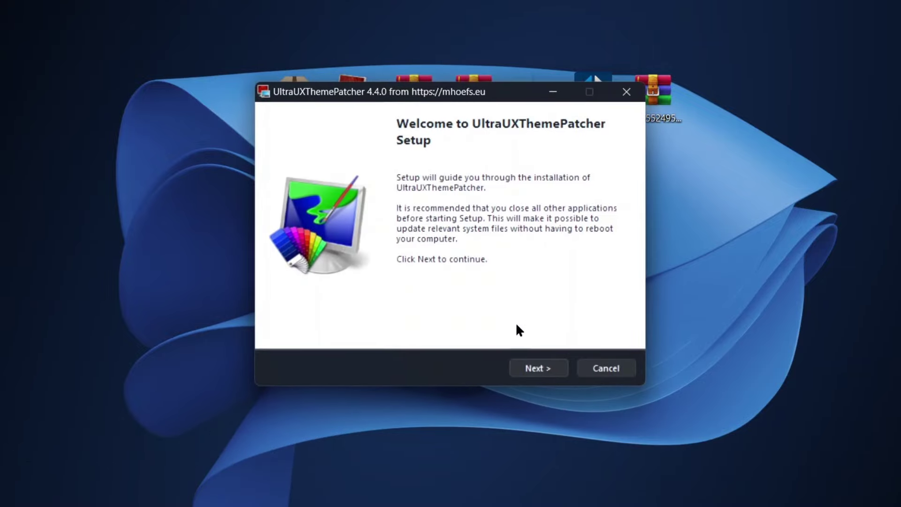
left_click(532, 370)
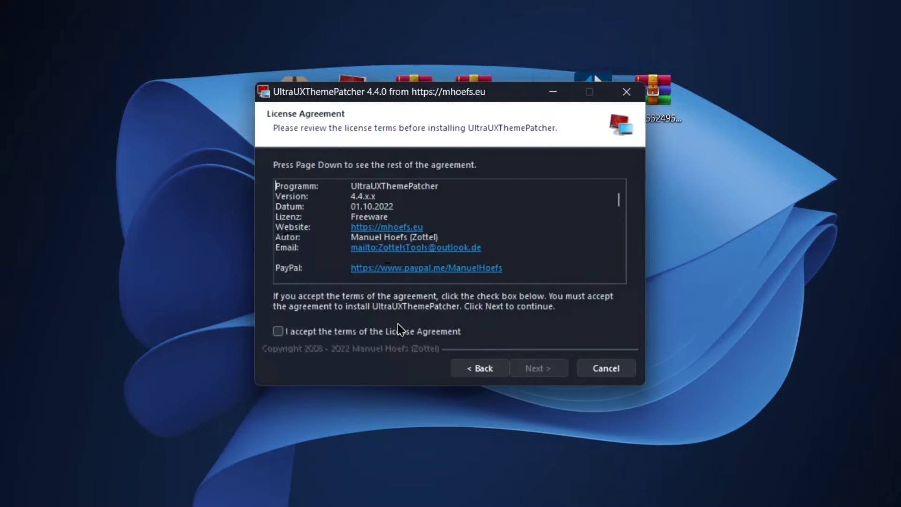
left_click(291, 333)
left_click(532, 377)
left_click(538, 370)
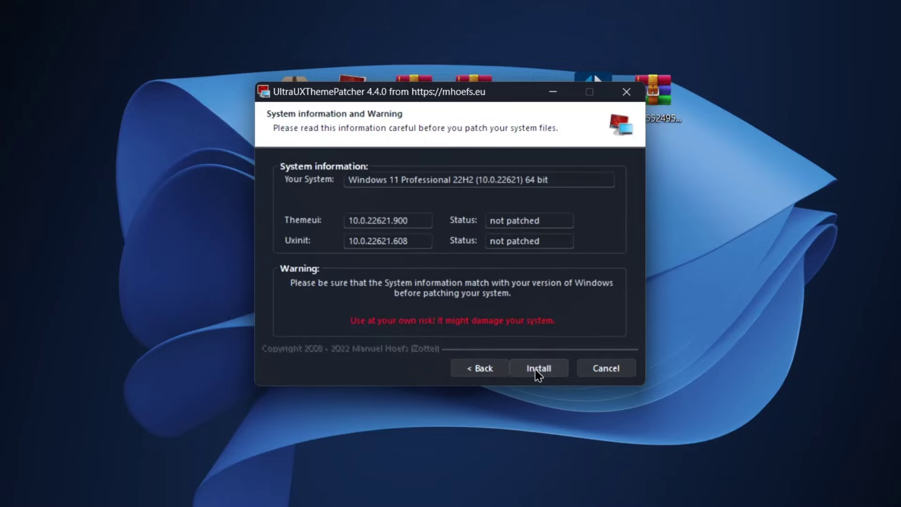
Install UltraUXThemePatcher to patch the system theme files and finish the setup.
left_click(535, 369)
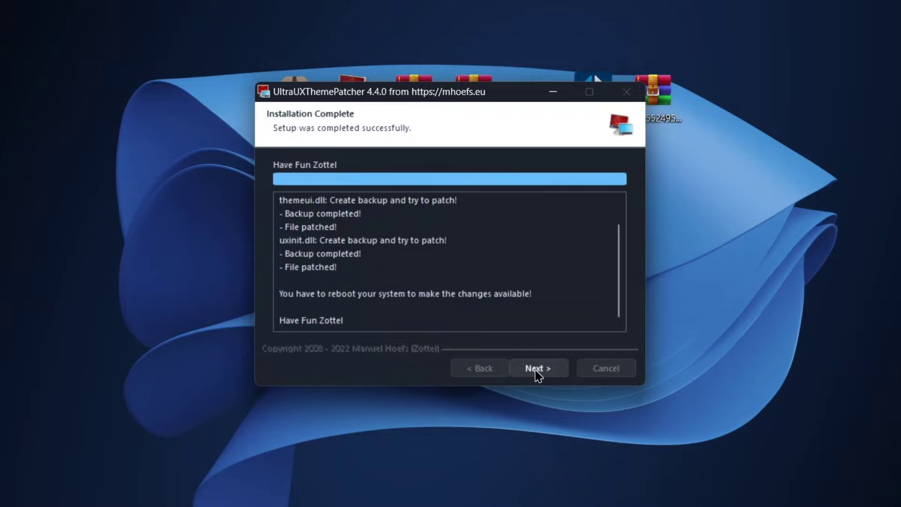
left_click(535, 370)
left_click(535, 369)
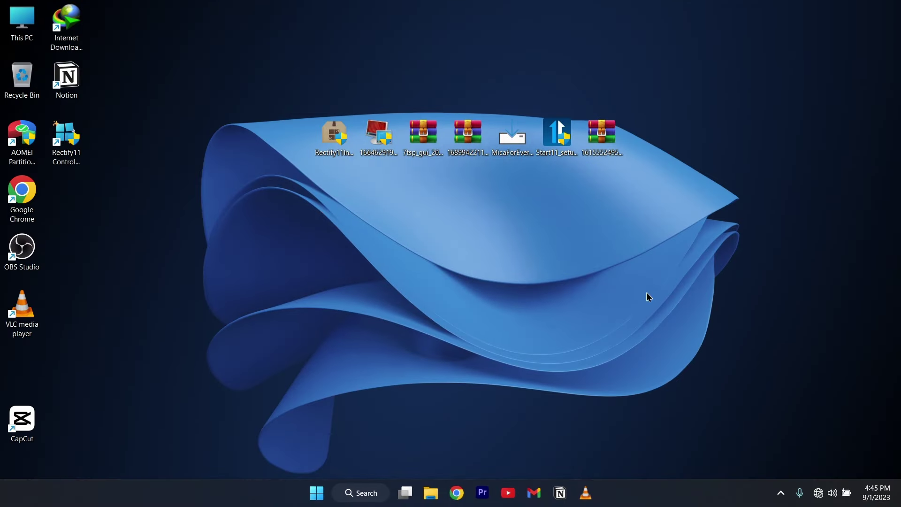
Extract the BlackIsBack for Windows 11 22H2 theme zip onto the desktop and place its folder and the 7tsp folder below the archives.
left_click(474, 143)
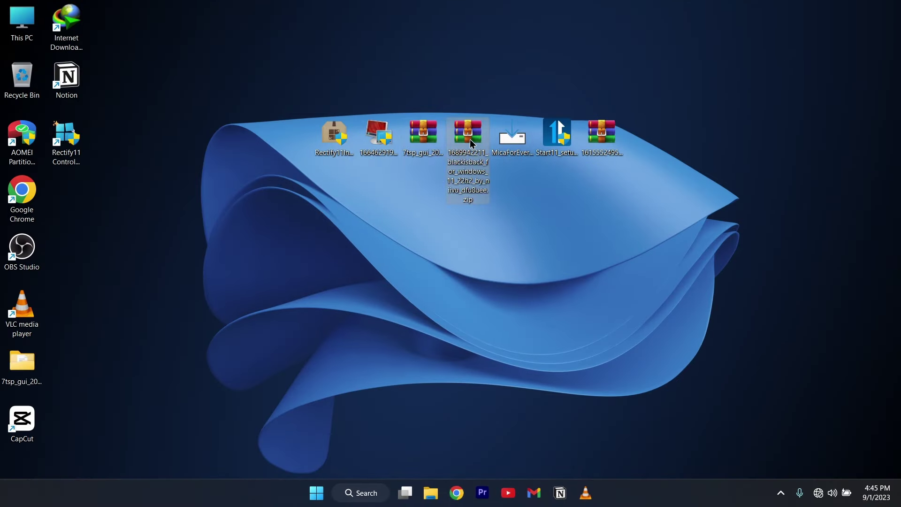
right_click(472, 141)
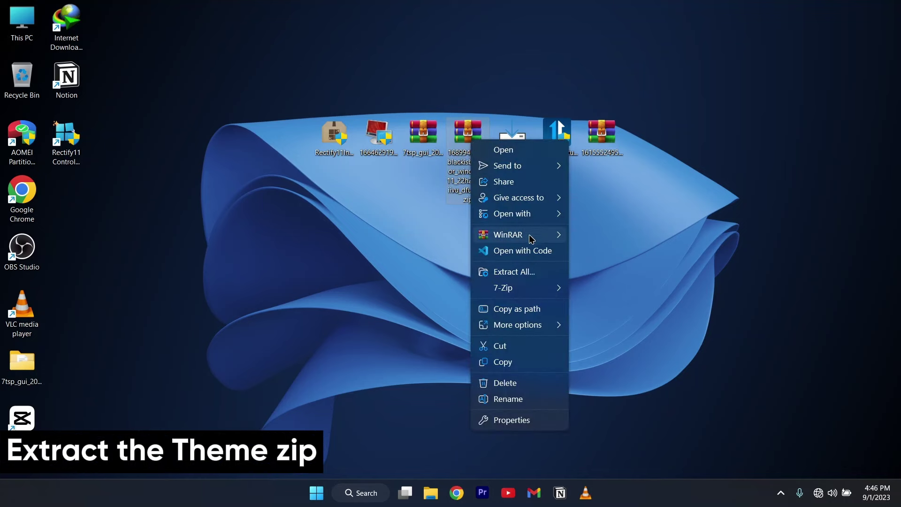
mouse_move(531, 232)
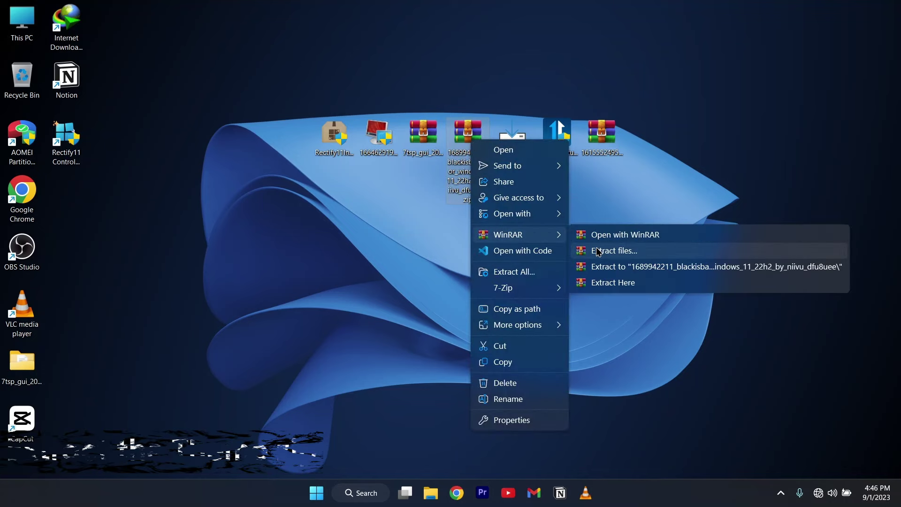
left_click(600, 287)
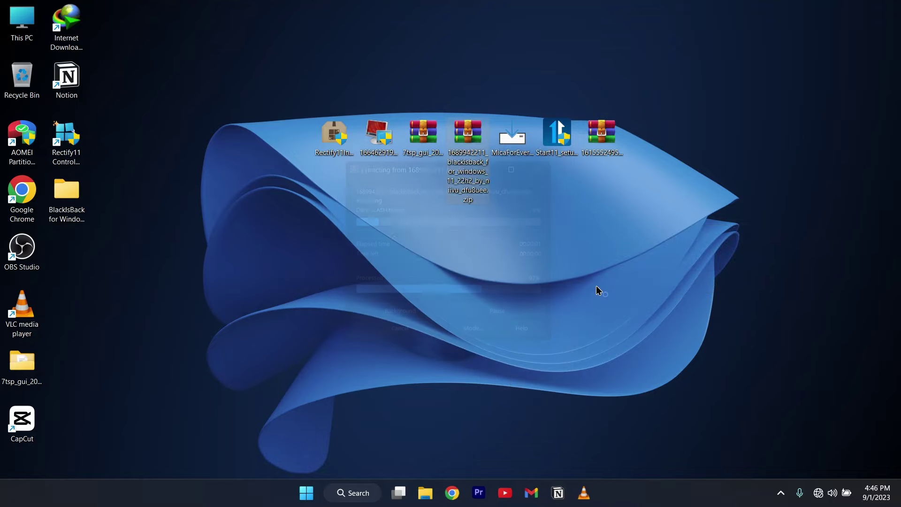
left_click_drag(80, 207, 385, 233)
left_click_drag(19, 353, 488, 215)
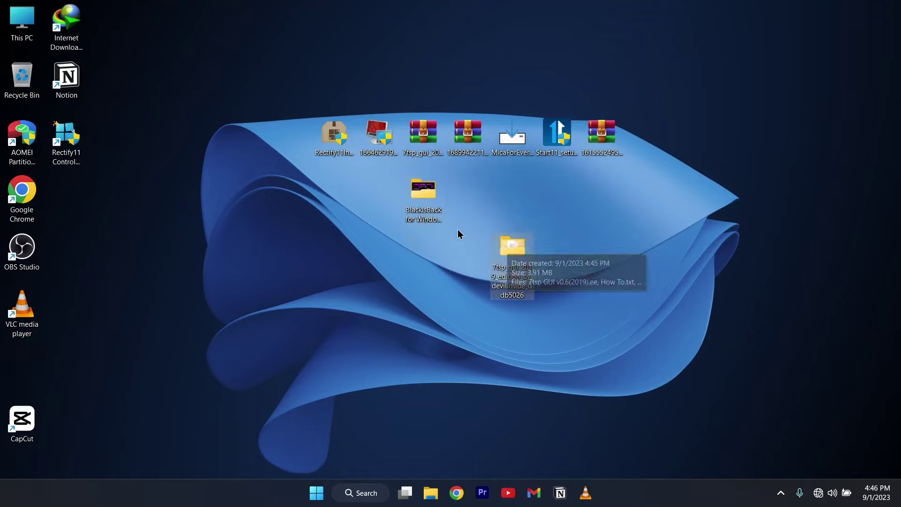
Copy all folders and theme files from the Windows 11 22H2 Themes folder inside the BlackIsBack desktop folder.
left_click(425, 197)
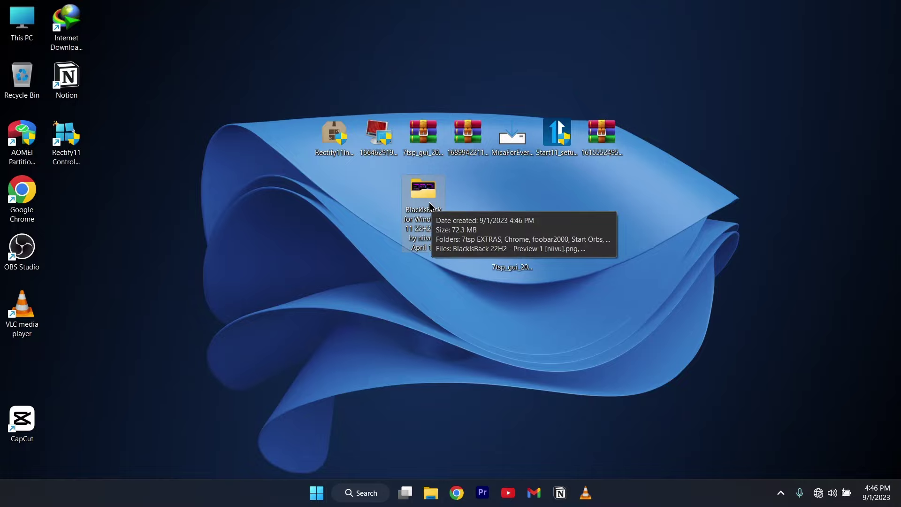
double_click(429, 201)
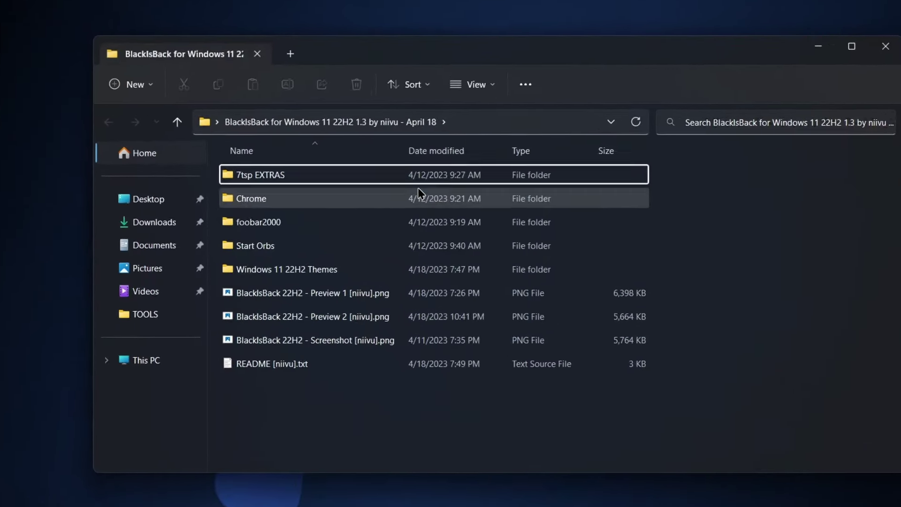
left_click(312, 274)
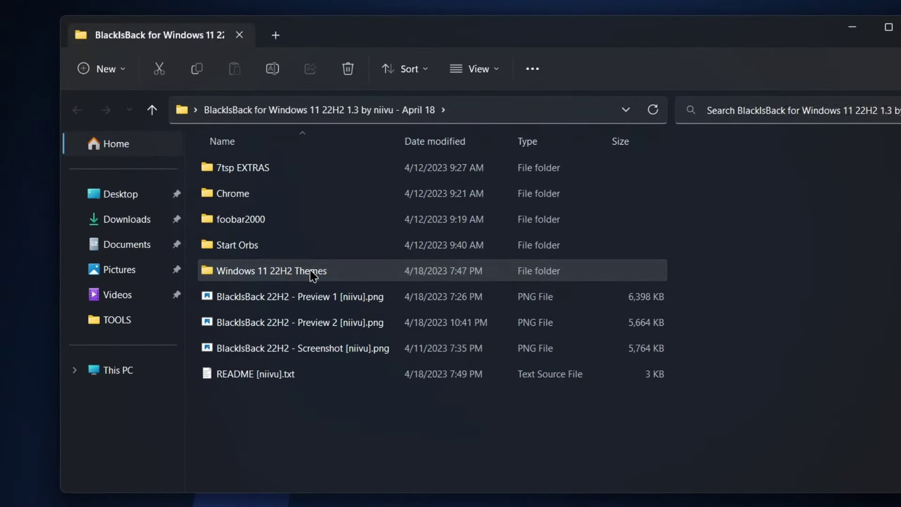
double_click(311, 276)
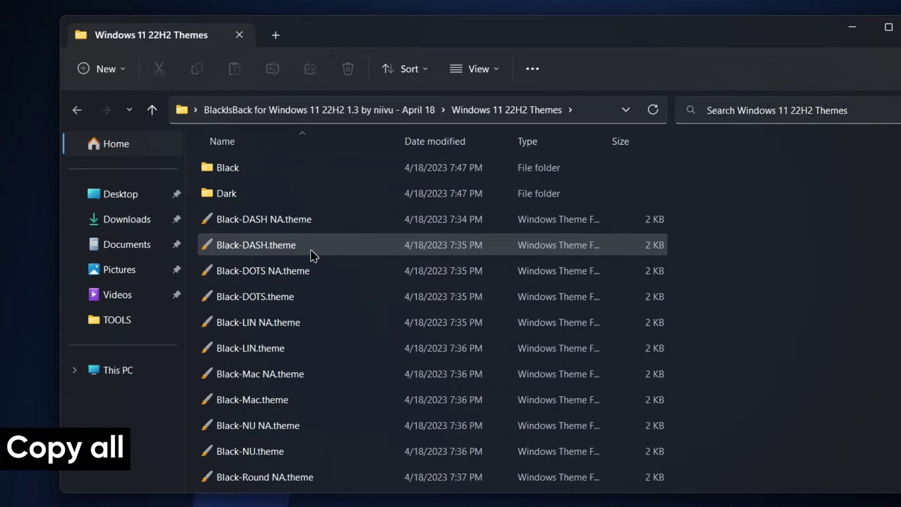
key("ctrl+a")
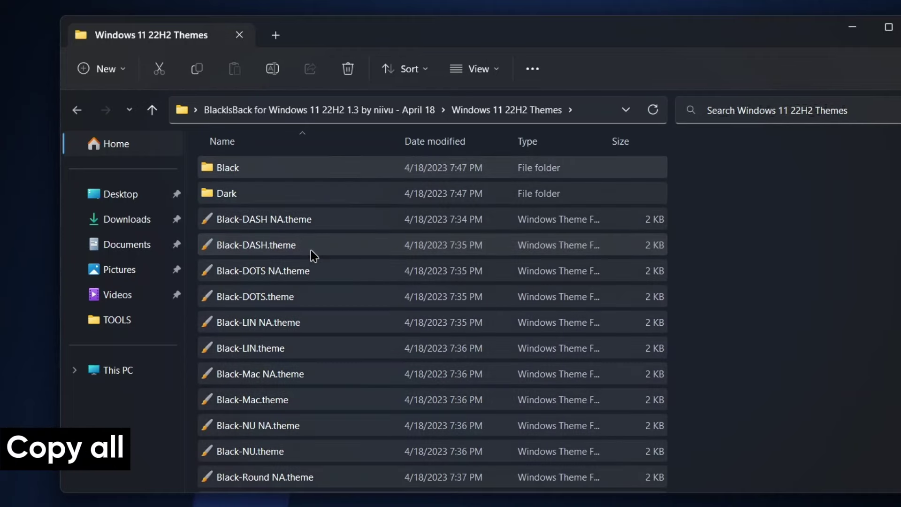
left_click(200, 70)
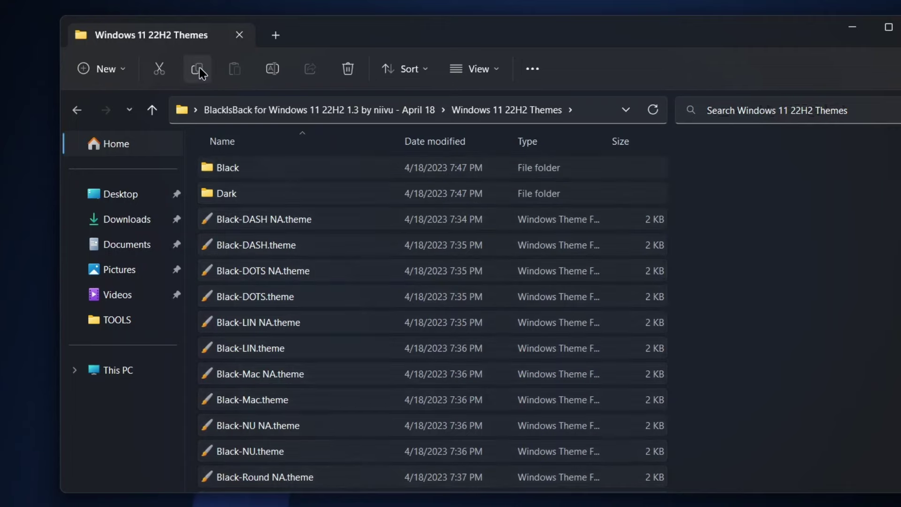
Open the C:\Windows\Resources\Themes folder in a new File Explorer tab.
left_click(276, 36)
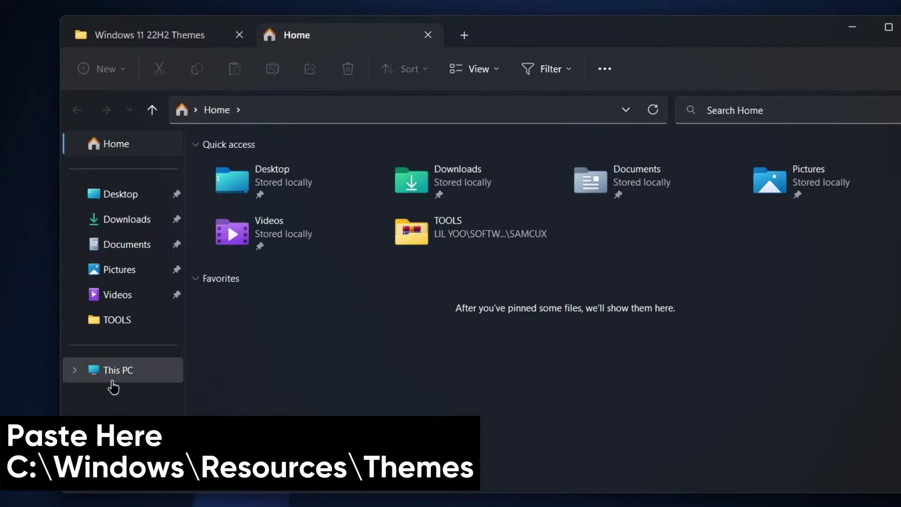
left_click(113, 381)
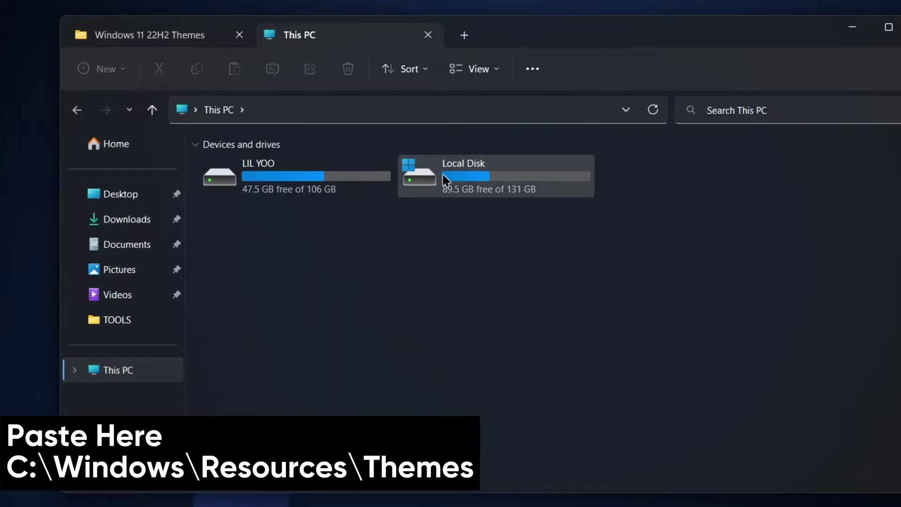
double_click(443, 173)
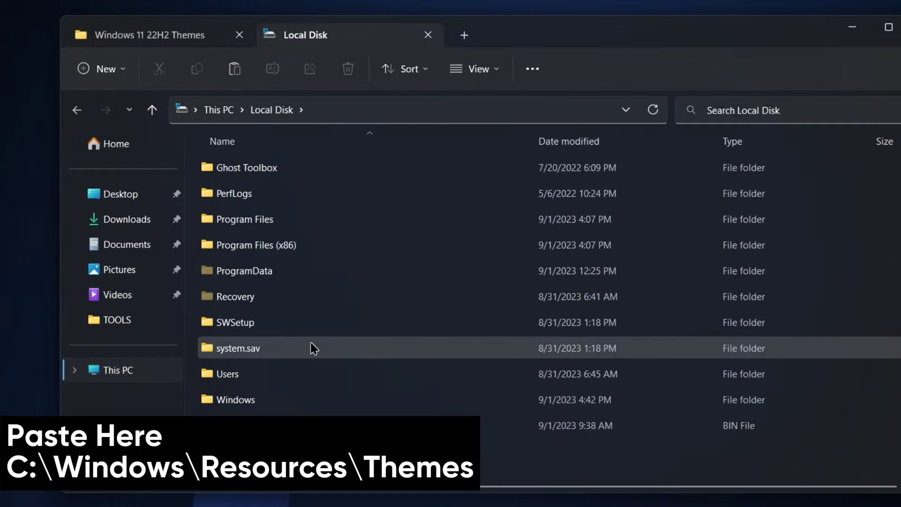
left_click(299, 399)
double_click(303, 401)
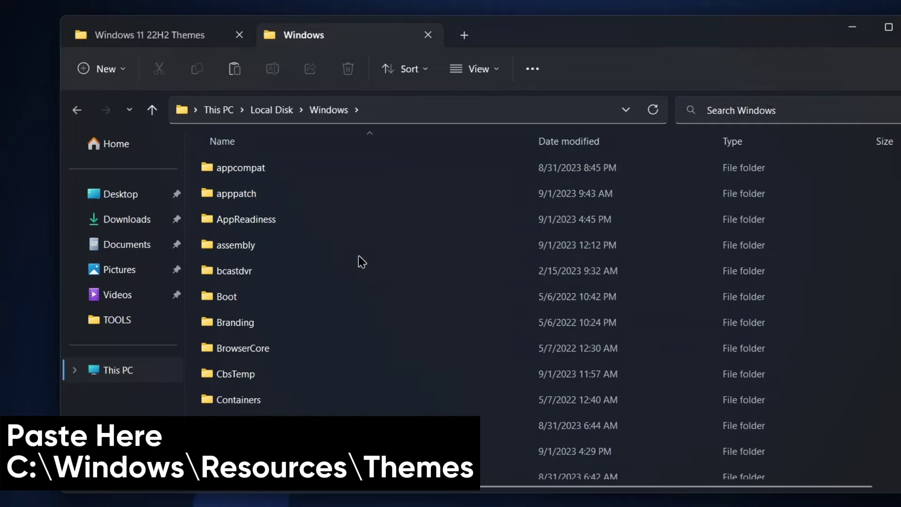
scroll(359, 251, "down", 5)
scroll(359, 246, "down", 7)
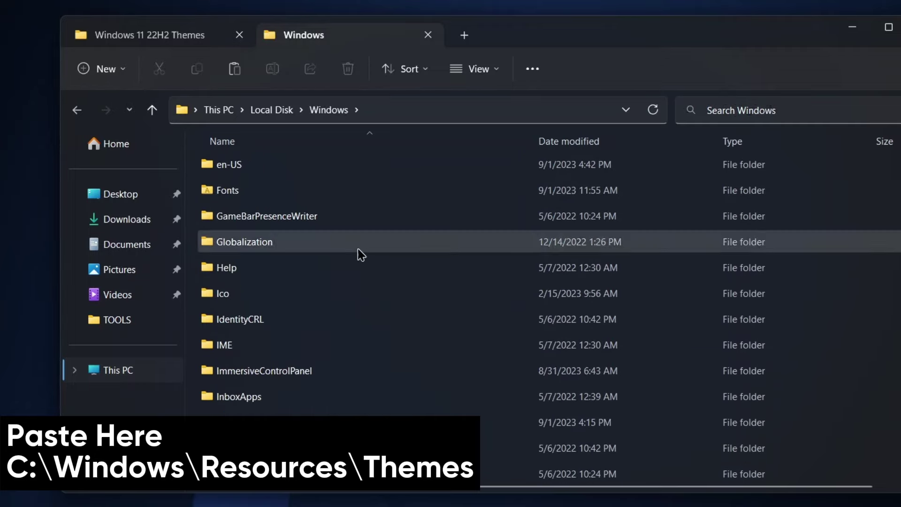
scroll(358, 249, "down", 4)
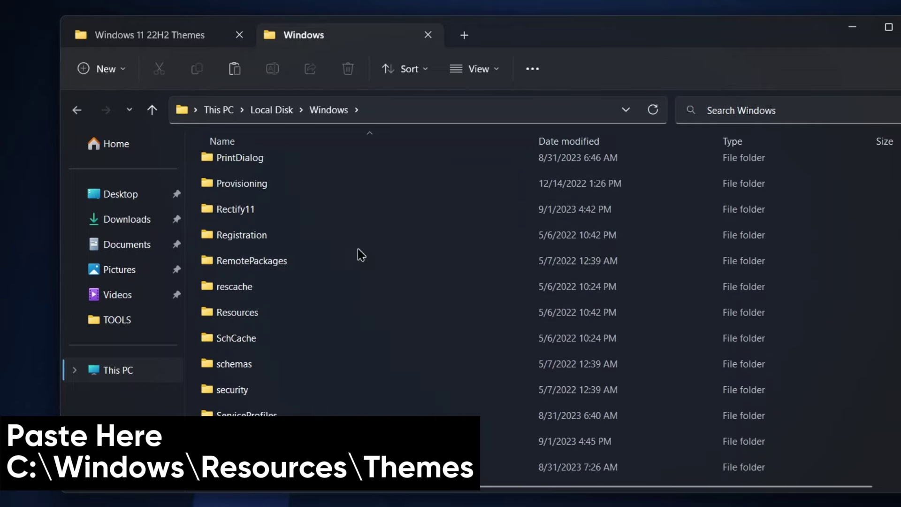
double_click(309, 321)
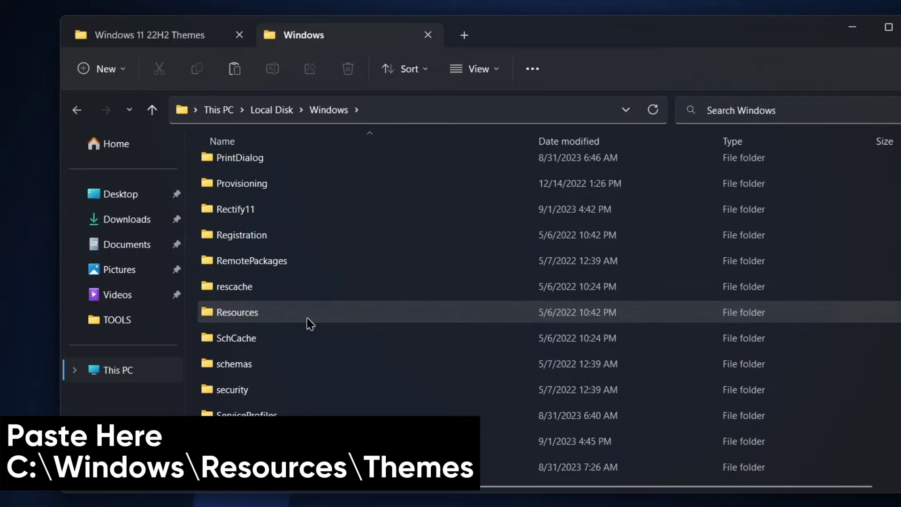
double_click(310, 200)
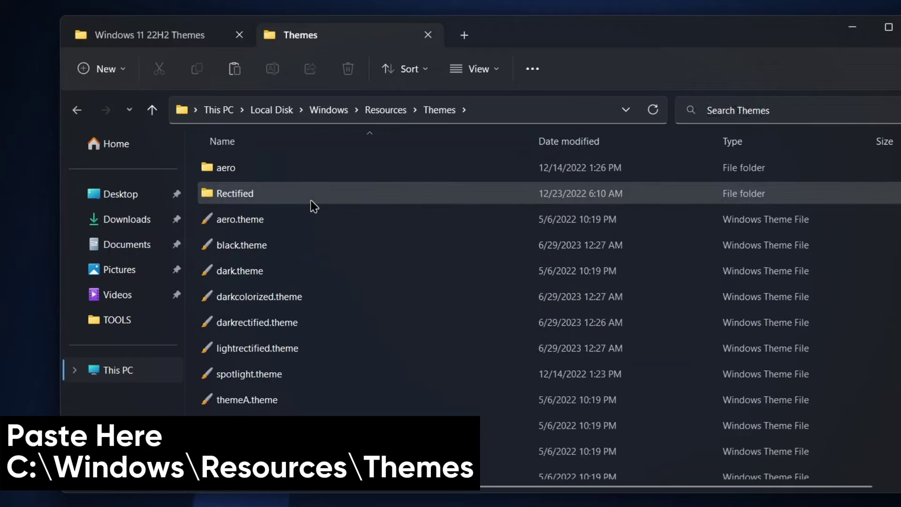
Paste the copied theme folders and files into the system Themes folder and close File Explorer.
left_click(235, 70)
left_click(147, 191)
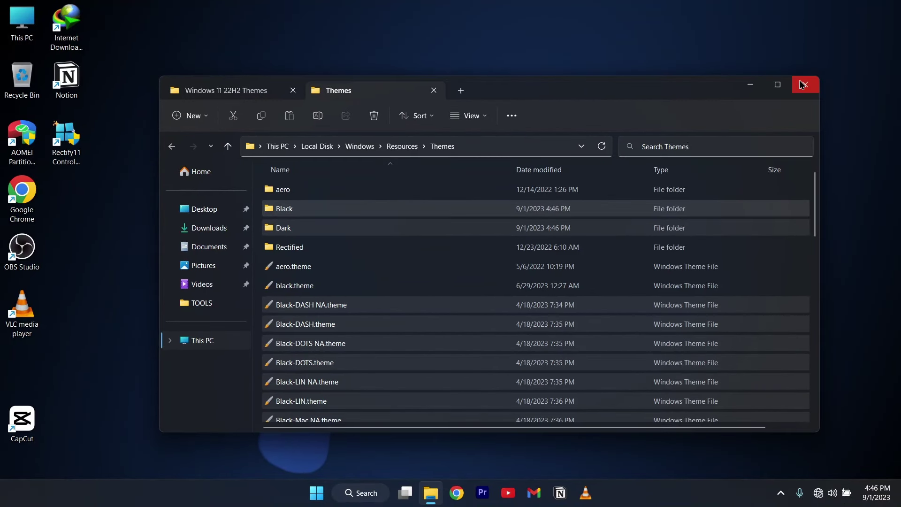
left_click(804, 84)
Apply the first theme with the orange and purple swirl thumbnail in the personalization settings and check it in a File Explorer window.
left_click(316, 493)
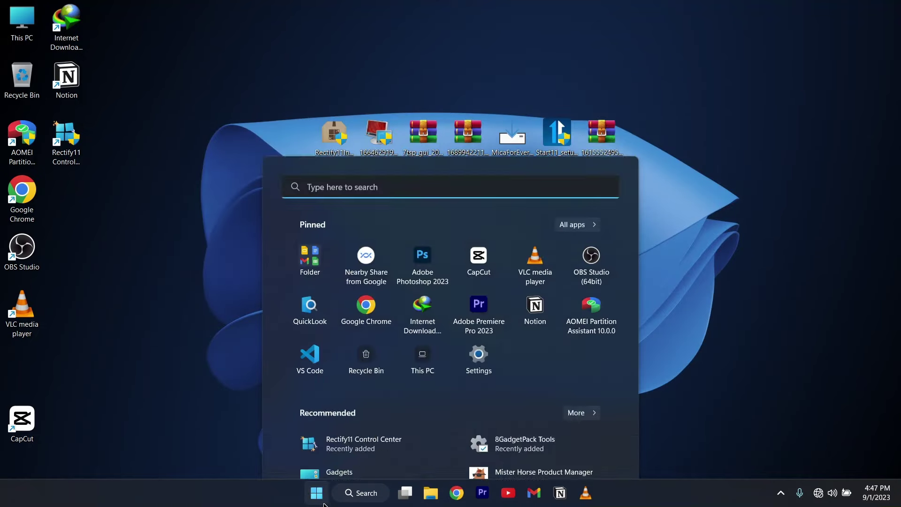
left_click(478, 247)
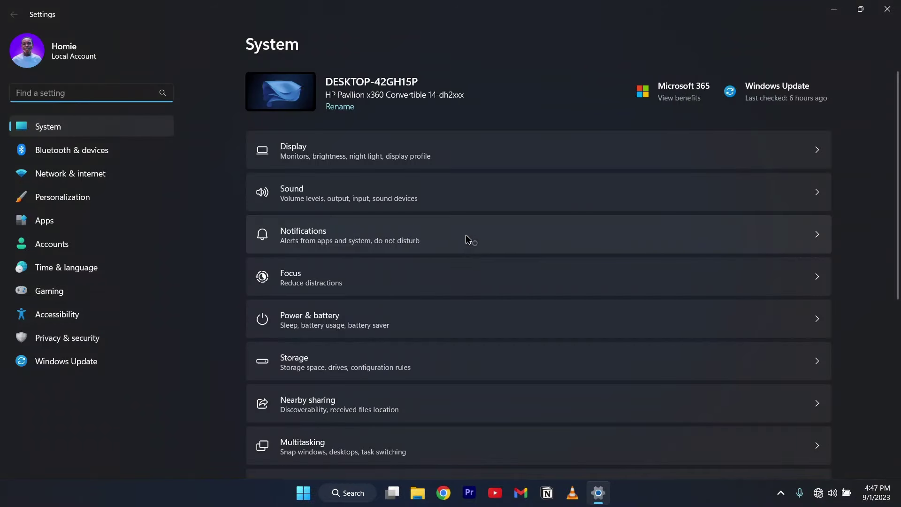
left_click(93, 195)
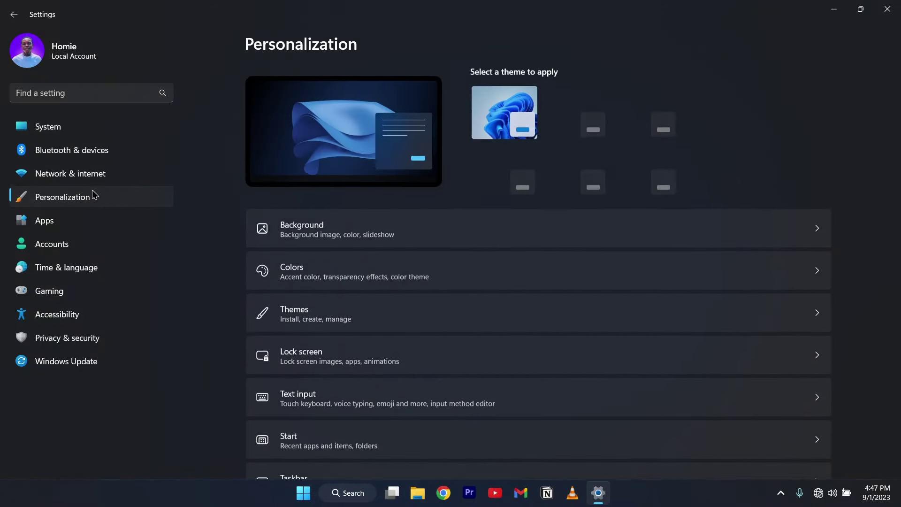
scroll(525, 247, "down", 1)
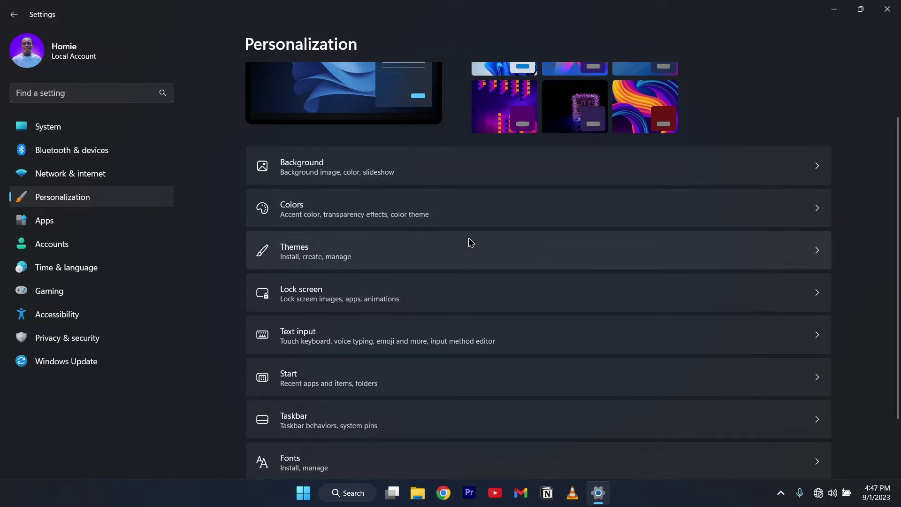
left_click(466, 253)
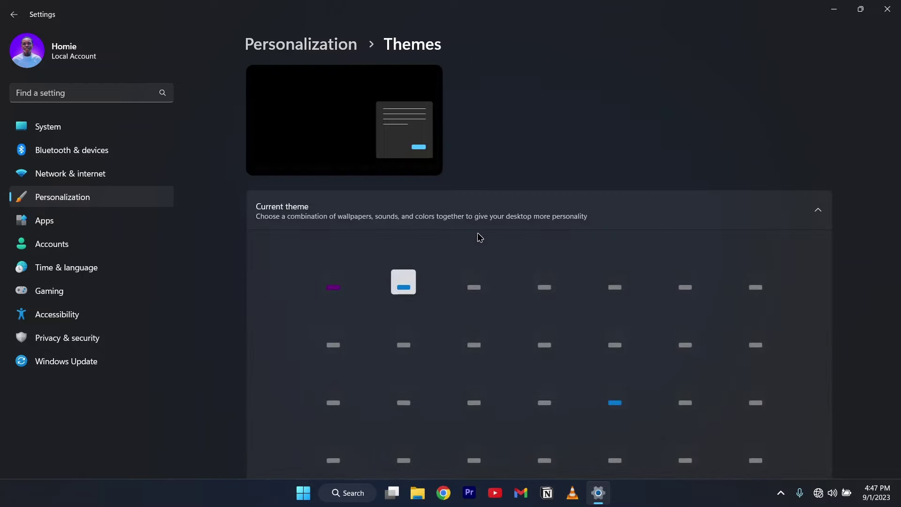
scroll(487, 240, "down", 4)
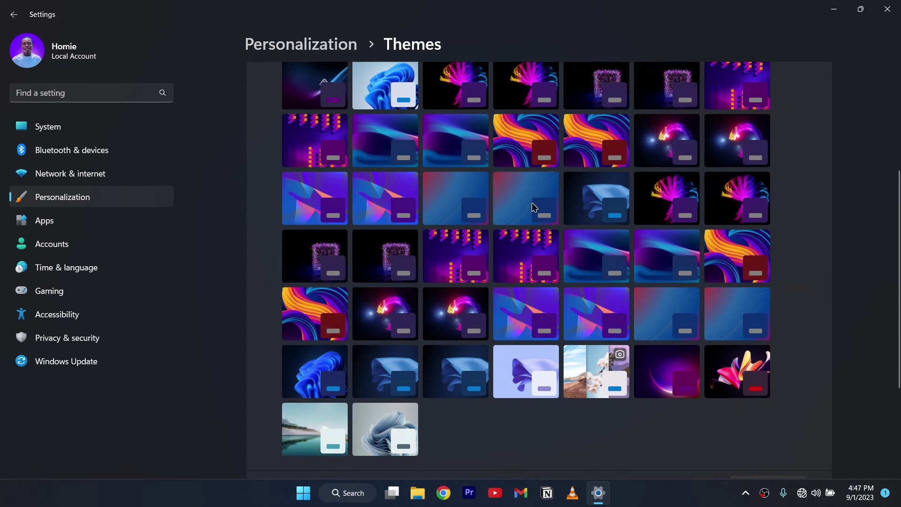
left_click(530, 139)
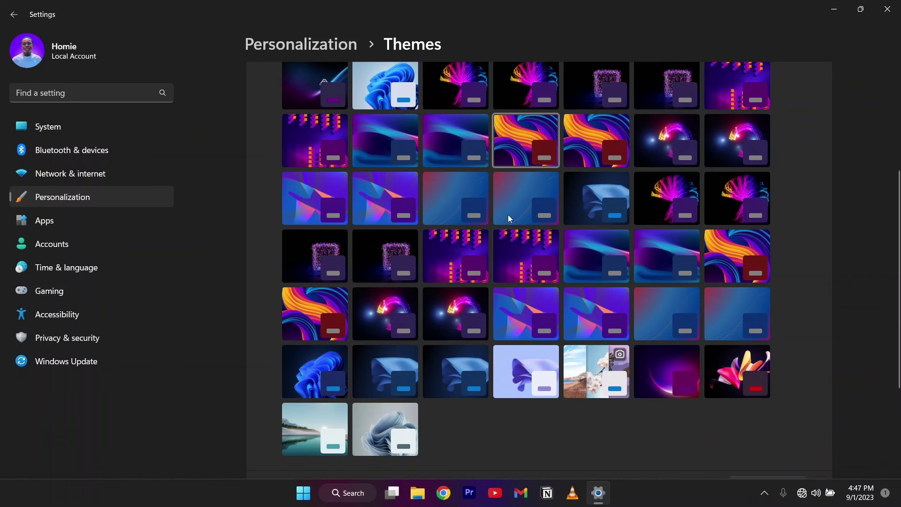
left_click(888, 9)
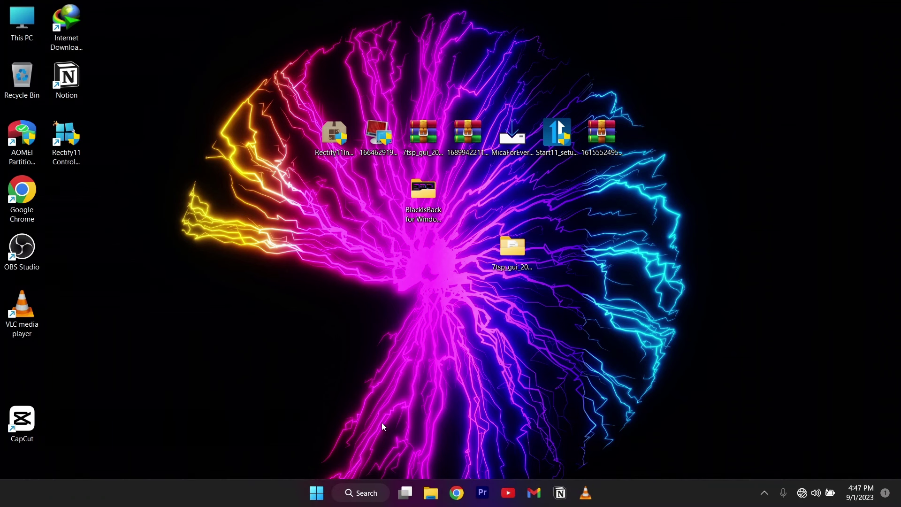
left_click(426, 493)
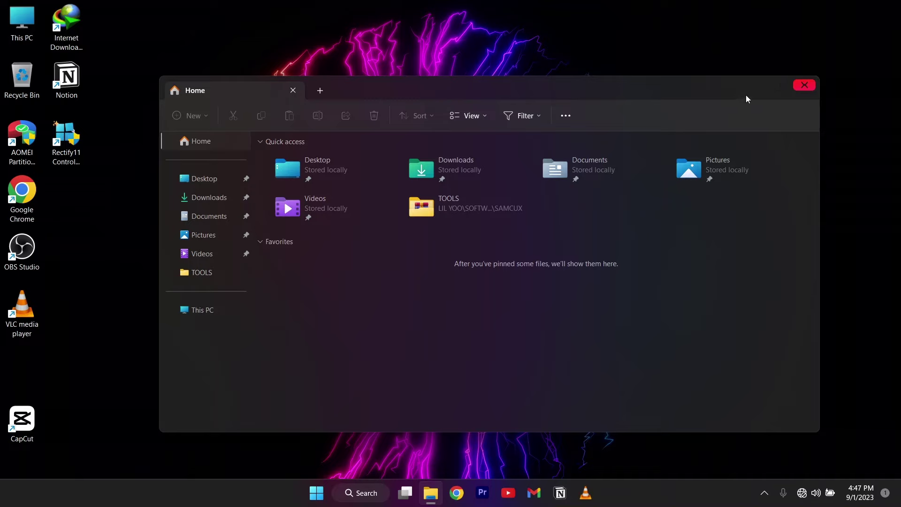
left_click(798, 88)
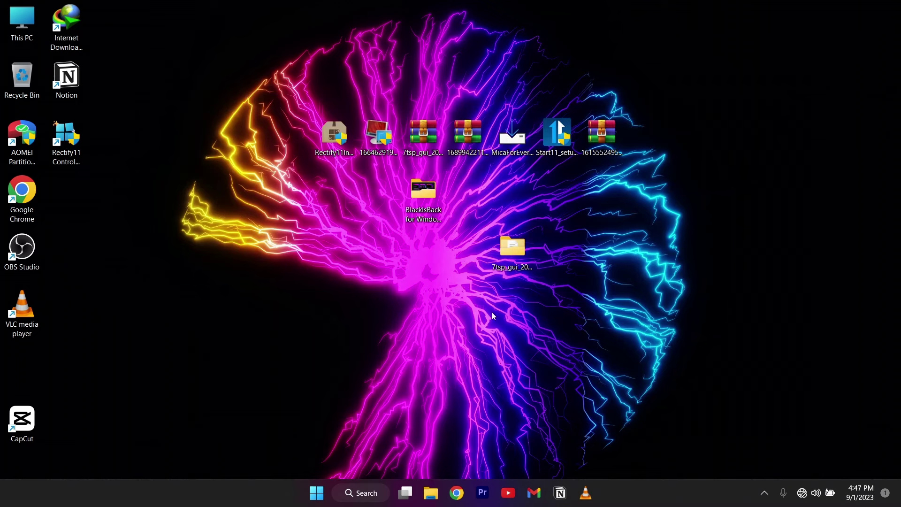
Install Mica For Everyone 1.3.0.0 for all users in the default folder, without a desktop shortcut.
left_click(517, 144)
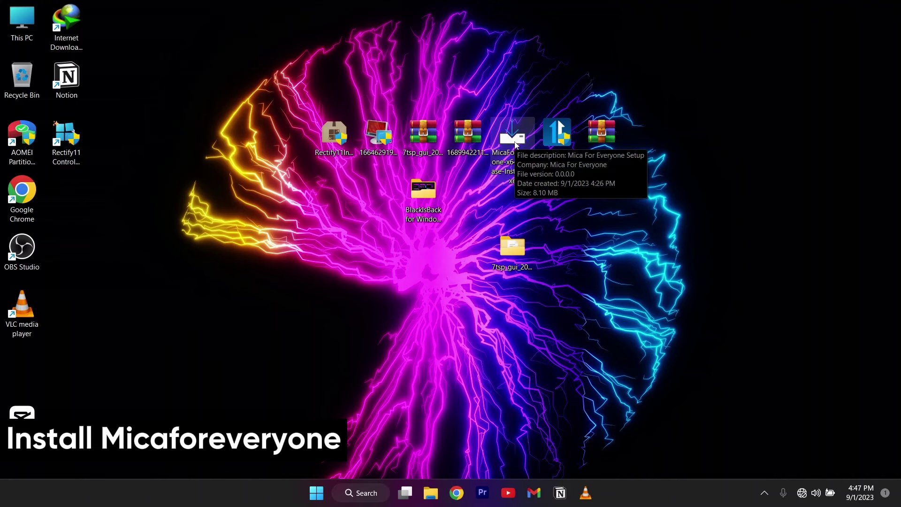
double_click(517, 143)
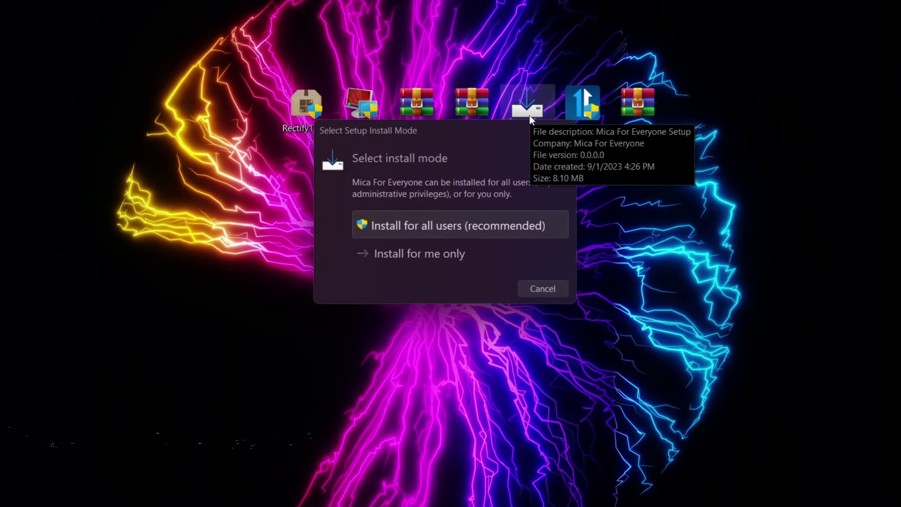
left_click(468, 219)
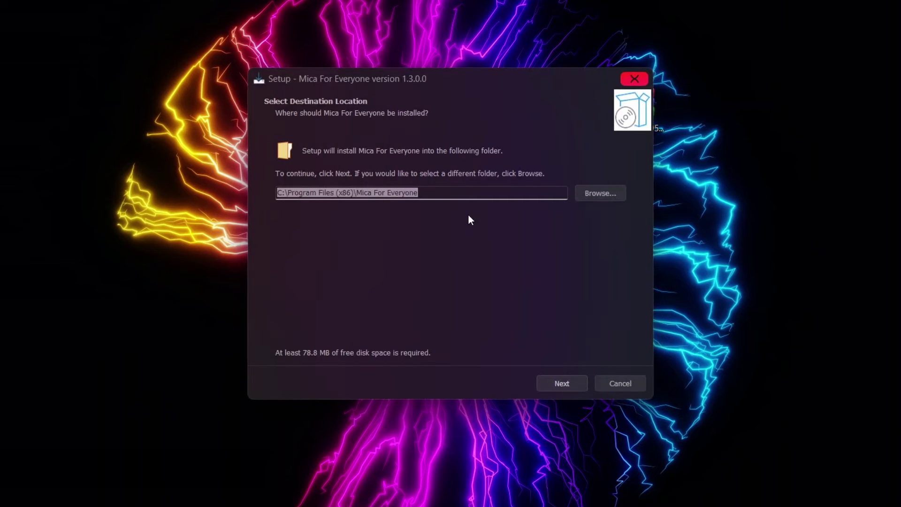
left_click(572, 388)
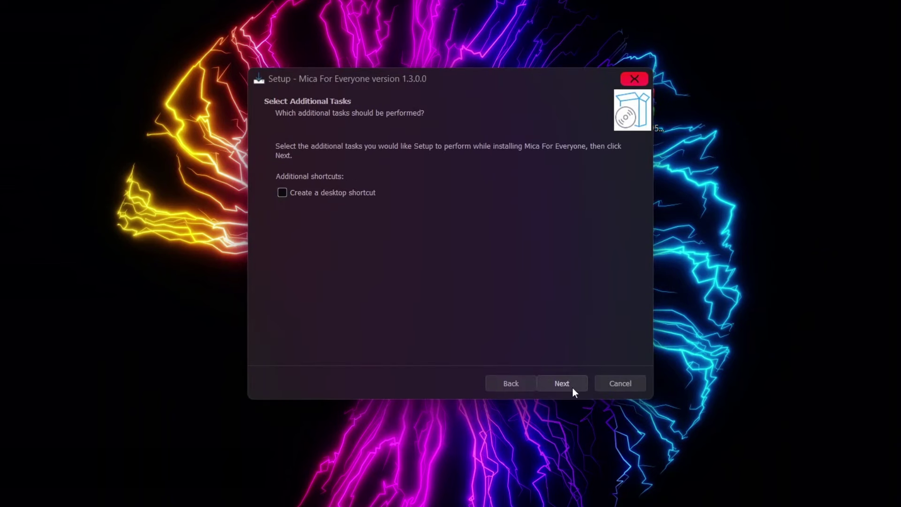
left_click(573, 388)
left_click(572, 387)
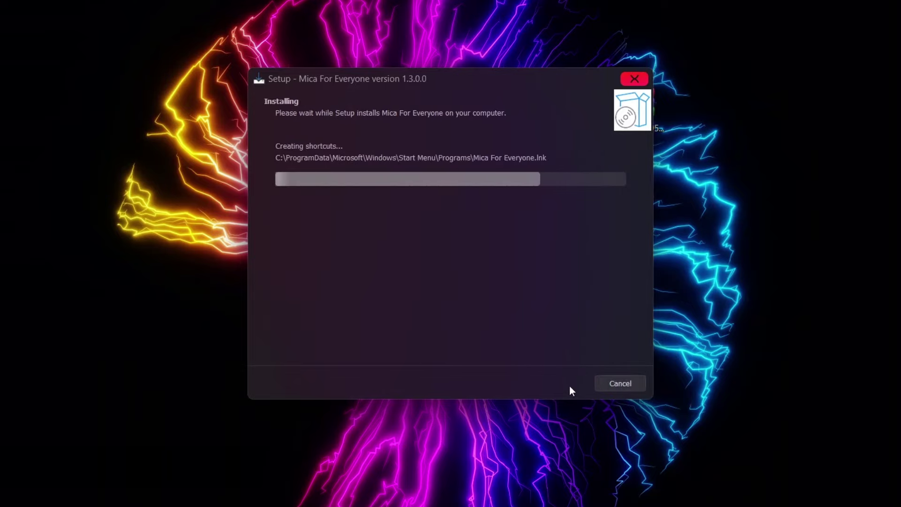
left_click(566, 390)
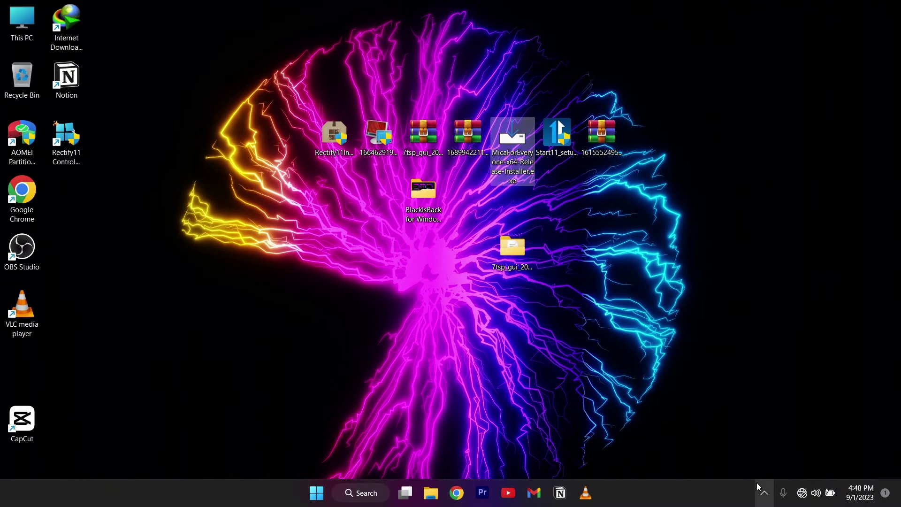
Open the Mica For Everyone settings and enable Run on Startup and Run as Administrator on Startup.
left_click(765, 493)
left_click(787, 459)
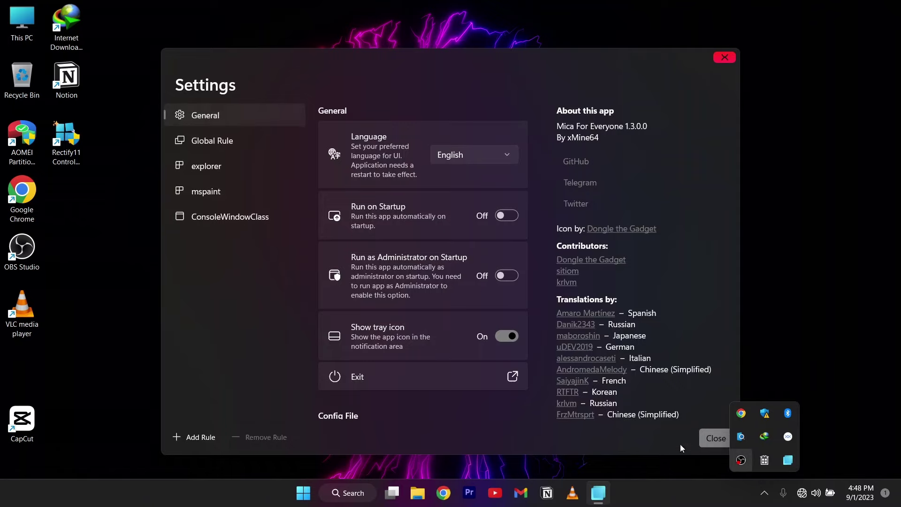
left_click(507, 216)
left_click(508, 277)
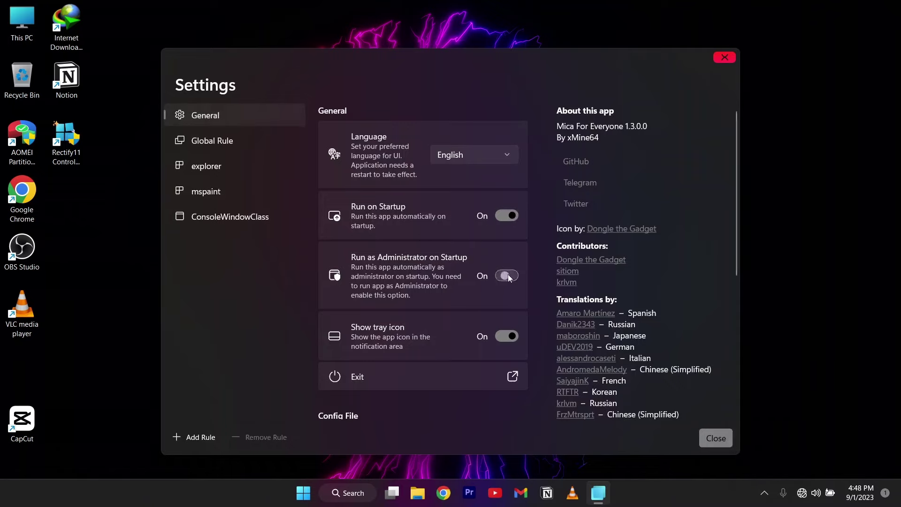
Set the Global Rule's backdrop type to Mica and open the explorer rule.
left_click(285, 141)
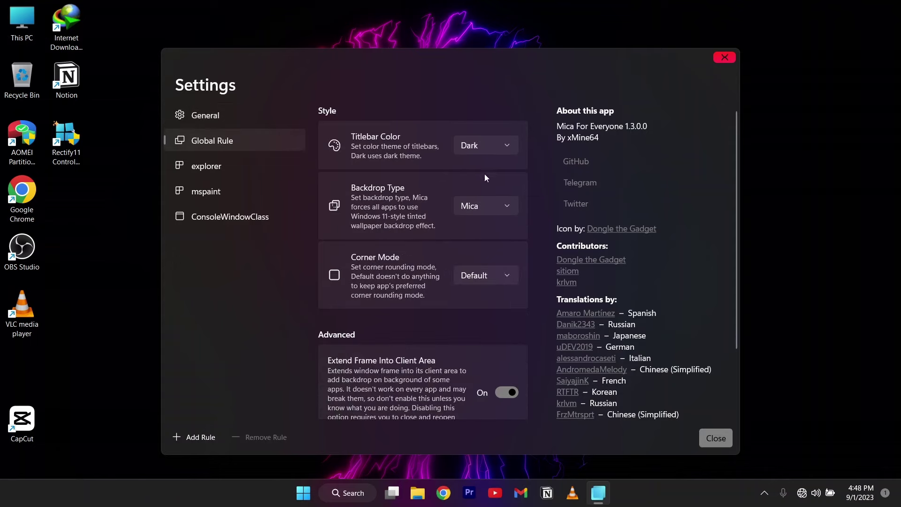
left_click(483, 206)
left_click(487, 206)
left_click(262, 172)
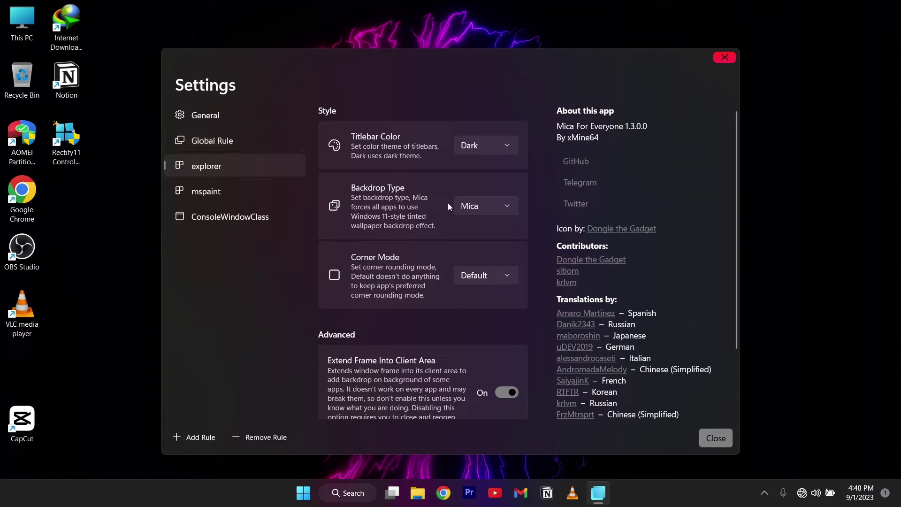
Set the explorer rule's backdrop type to Acrylic, close the settings and check the effect in the BlackIsBack folder window.
left_click(469, 208)
left_click(486, 231)
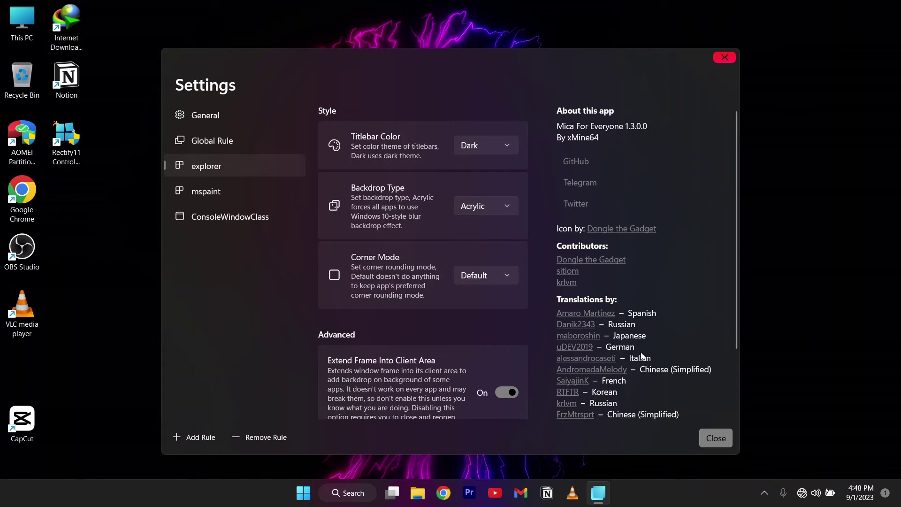
left_click(708, 435)
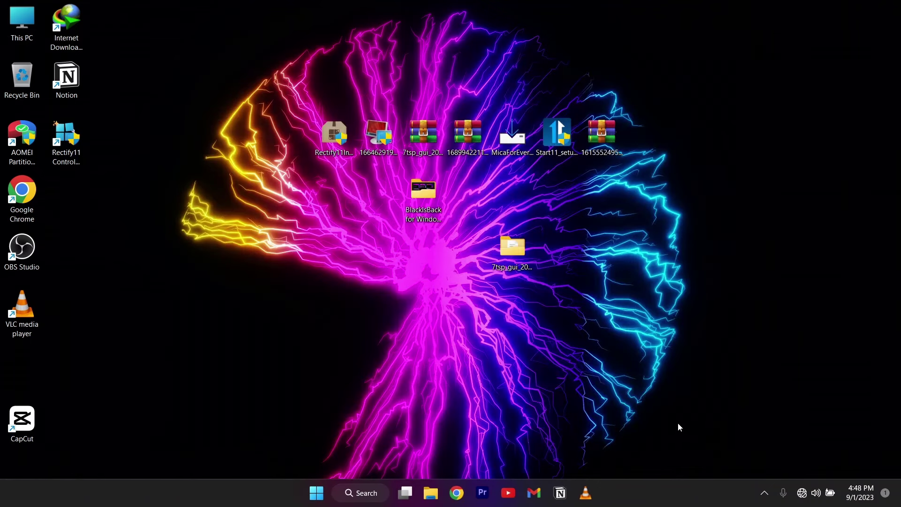
double_click(428, 193)
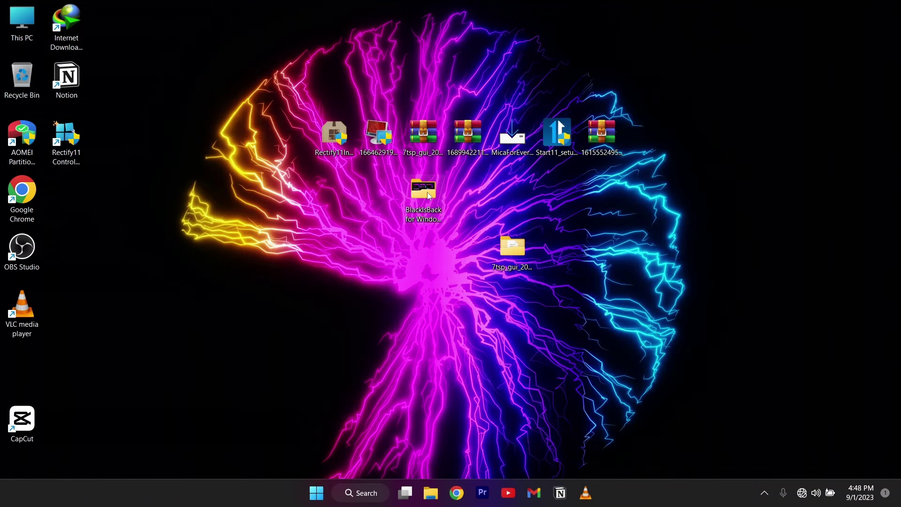
left_click_drag(452, 92, 444, 75)
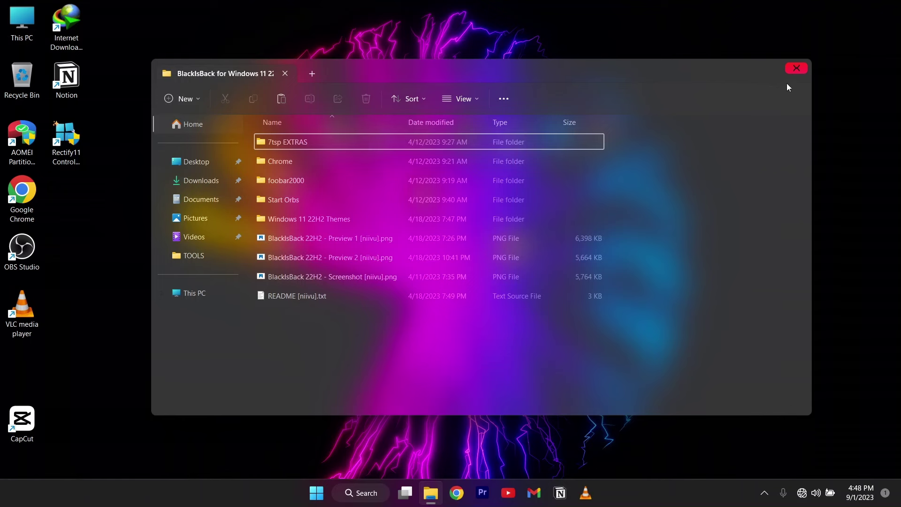
left_click(793, 72)
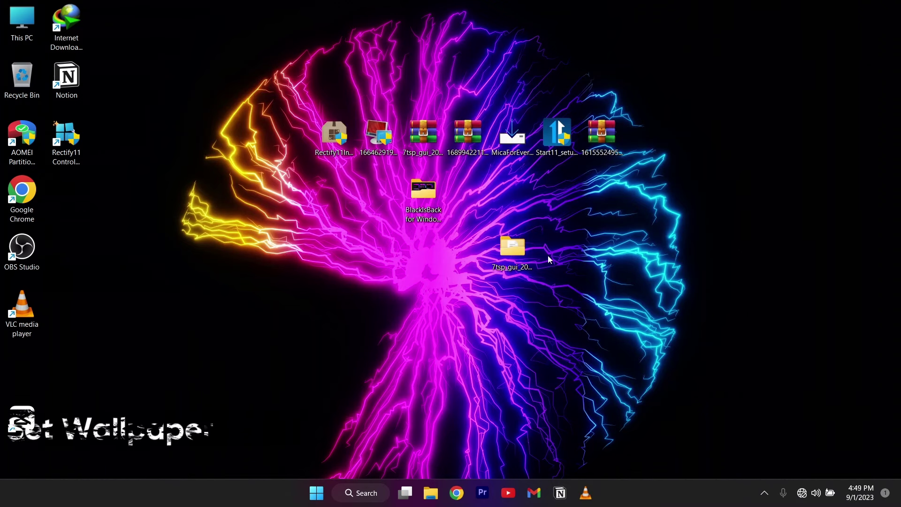
Set wallpaperflare.com_wallpanjper.jpg from the Pictures folder as the desktop background and close File Explorer.
double_click(508, 247)
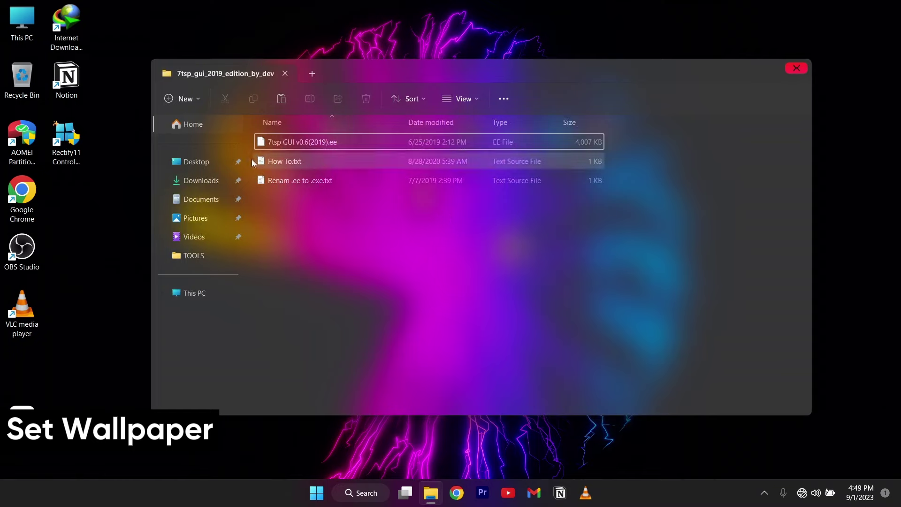
left_click(216, 218)
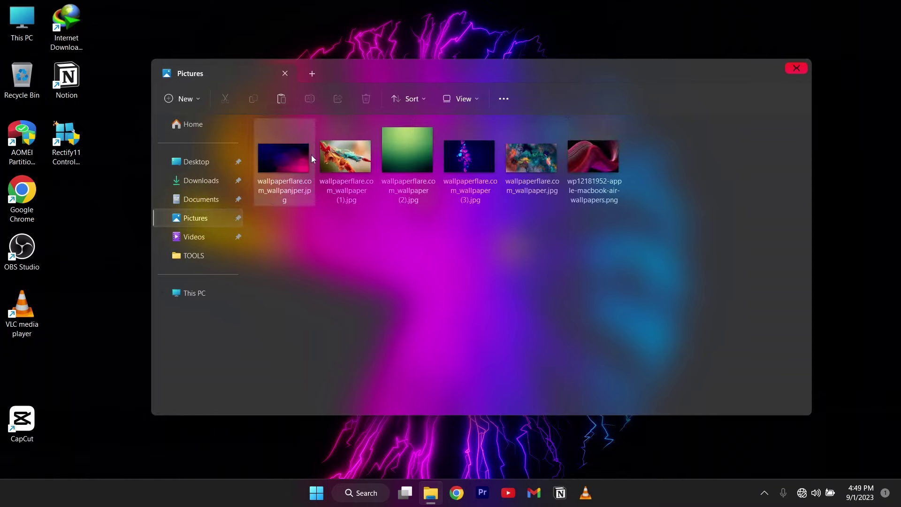
left_click(297, 158)
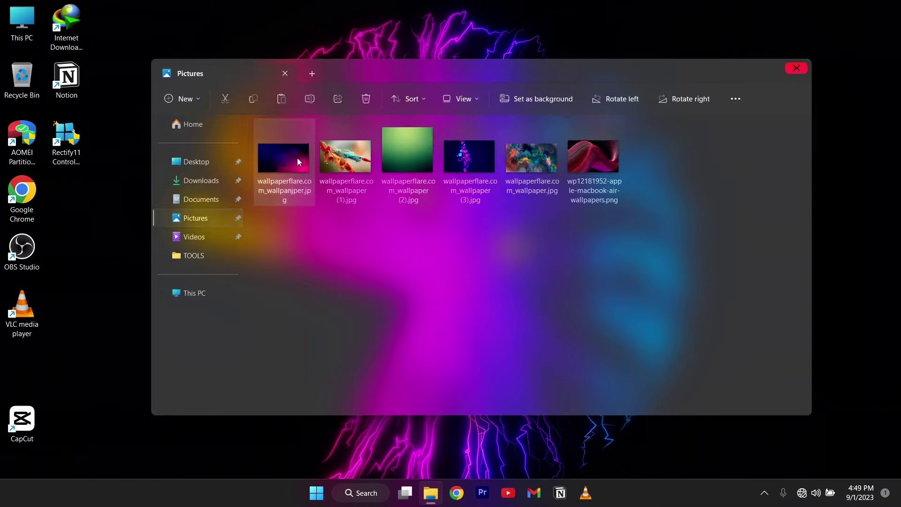
left_click(542, 100)
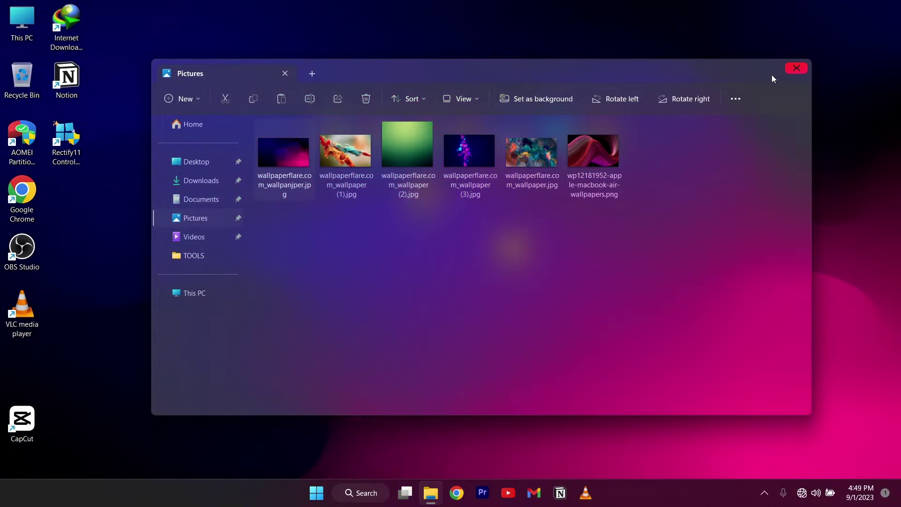
left_click(789, 68)
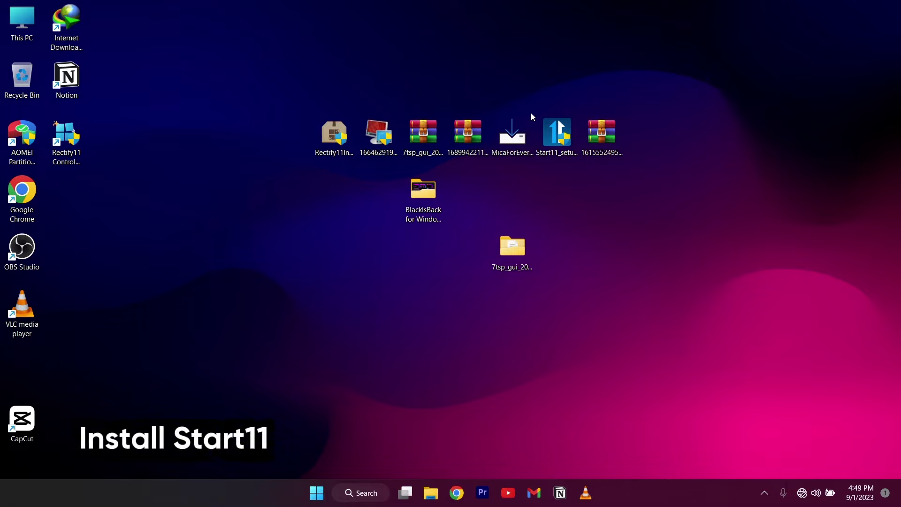
Run Start11_setup.exe, agree to the license terms and install Start11 in the default folder.
left_click(562, 134)
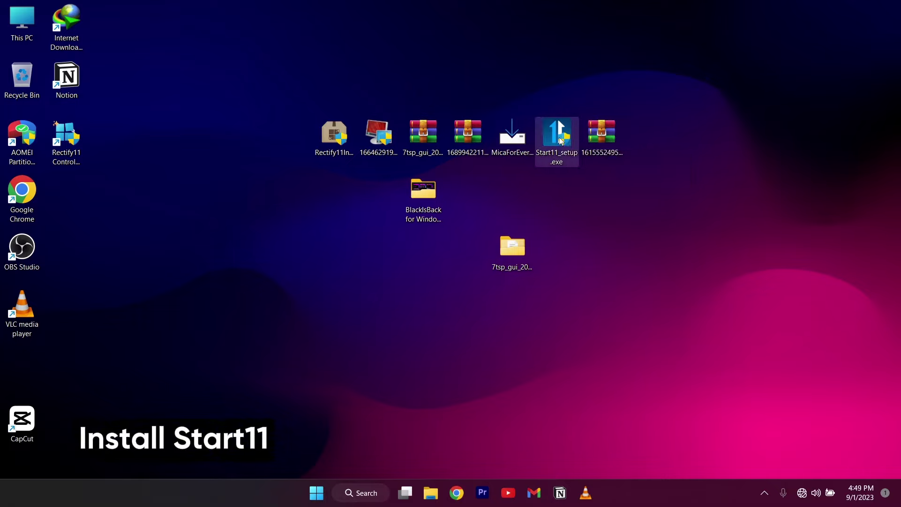
double_click(562, 141)
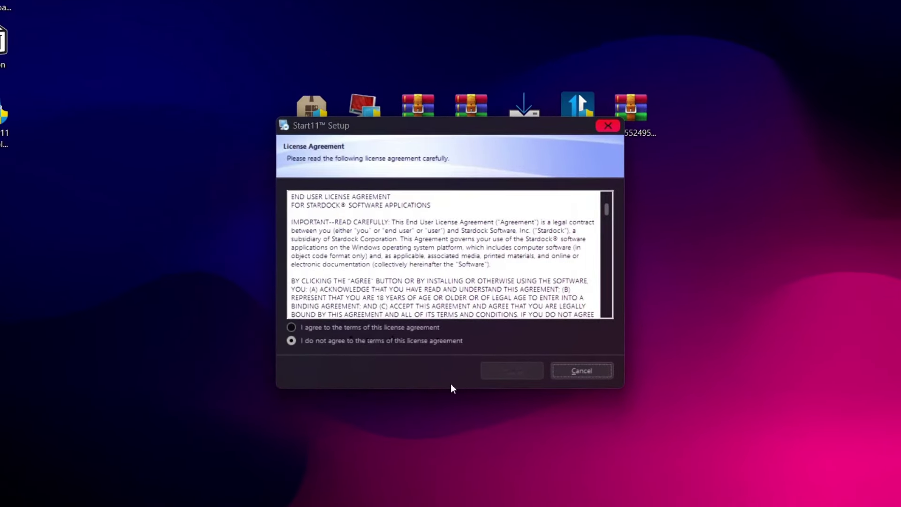
left_click(417, 325)
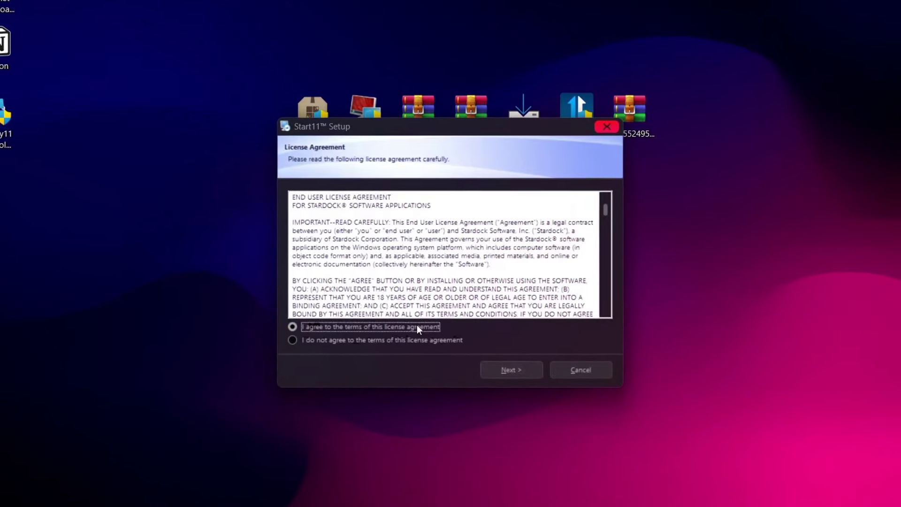
left_click(520, 371)
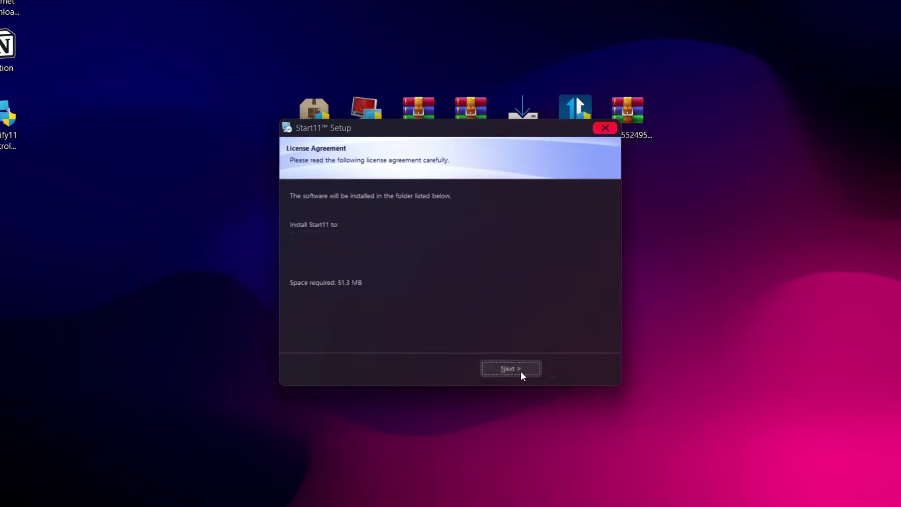
left_click(498, 363)
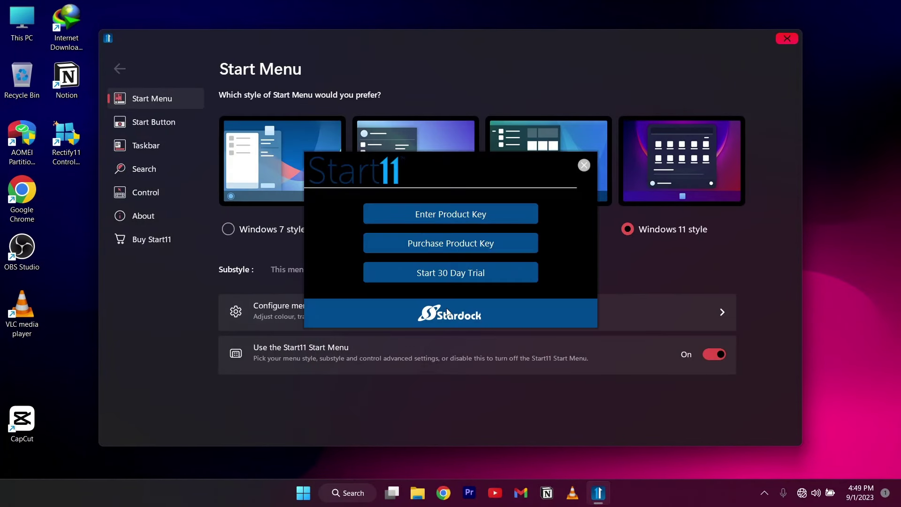
Activate the Start11 30-day trial with an e-mail address and keep the taskbar center aligned.
left_click(453, 271)
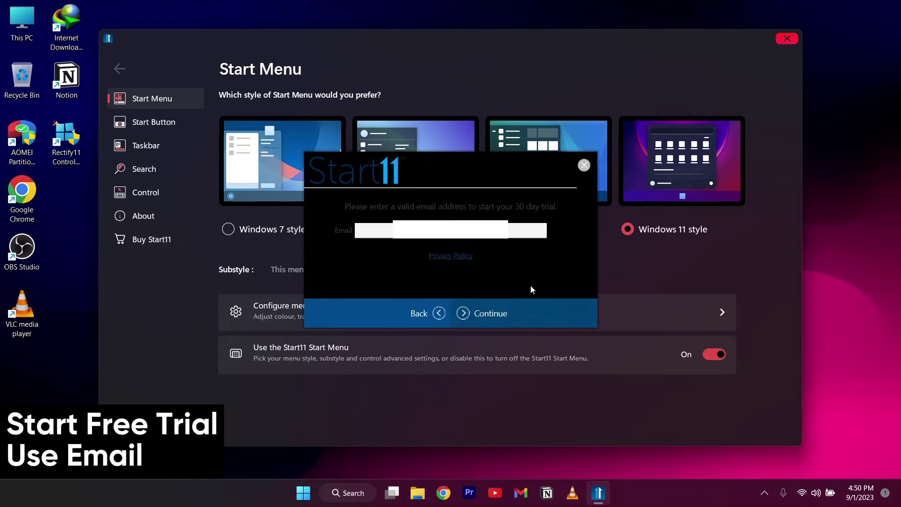
left_click(522, 305)
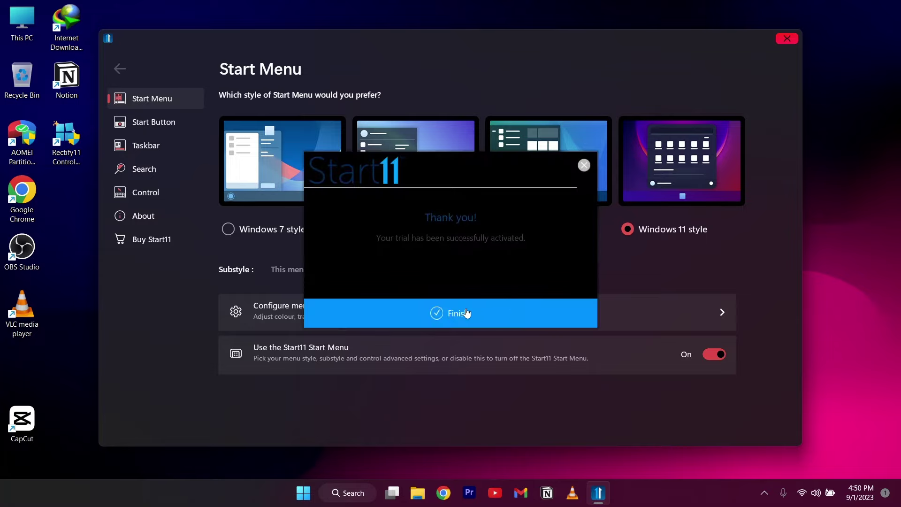
left_click(467, 312)
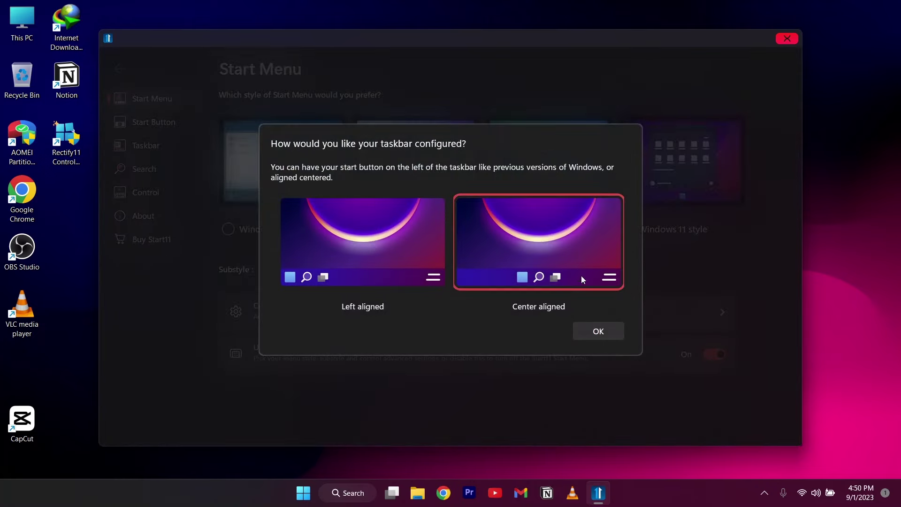
left_click(590, 332)
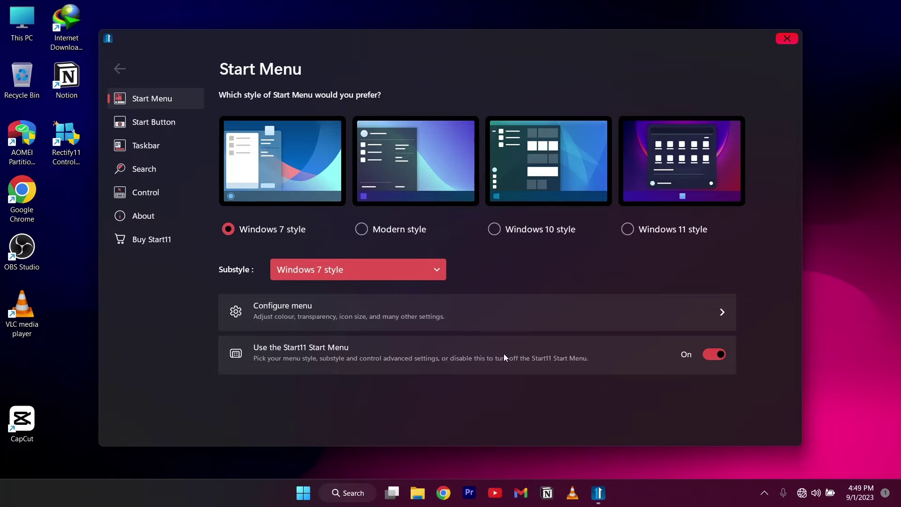
Choose the Windows 11 style Start menu and remove Documents and Music from its quick access shortcuts list.
left_click(649, 196)
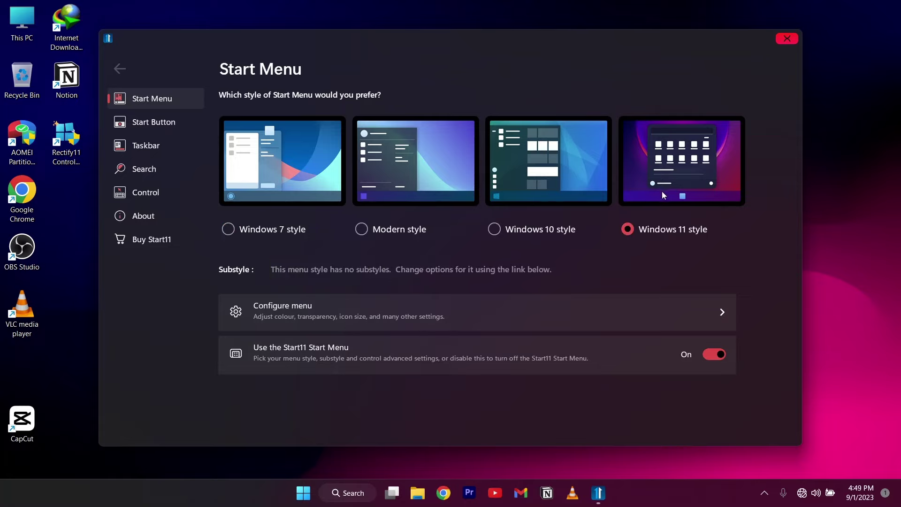
left_click(511, 323)
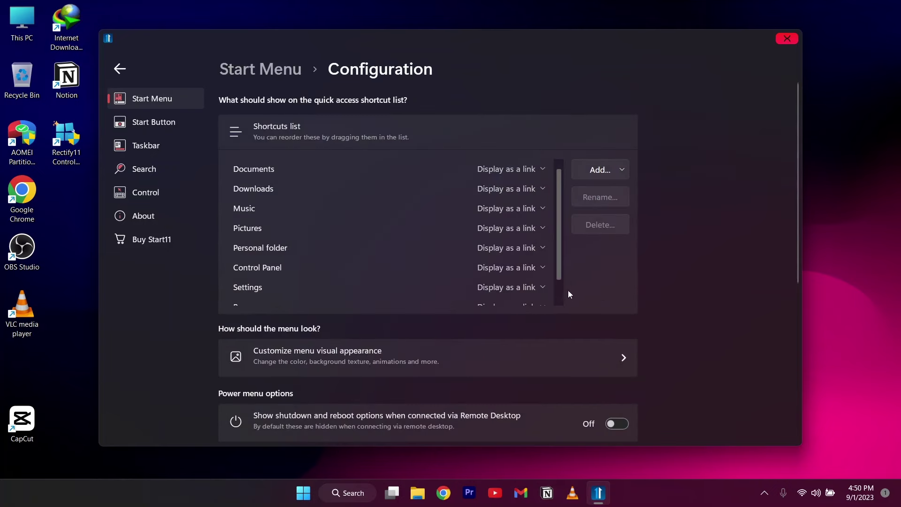
left_click(470, 179)
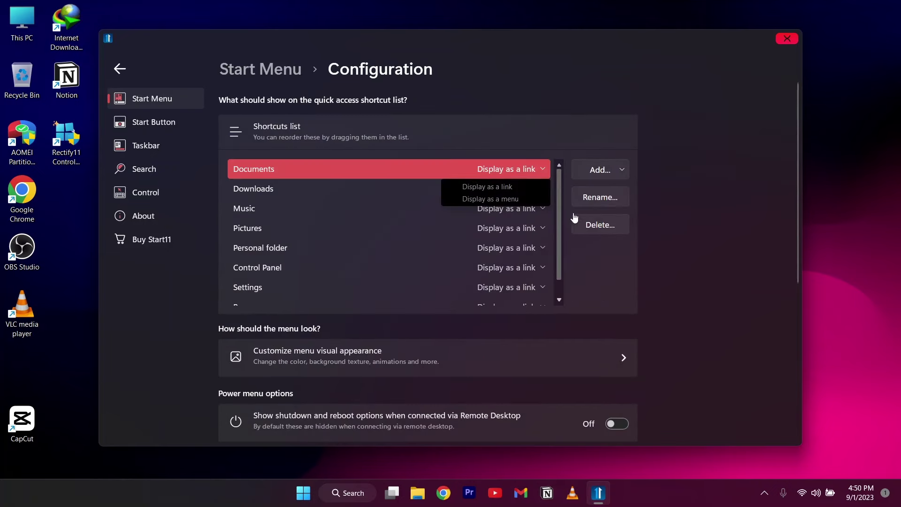
left_click(593, 228)
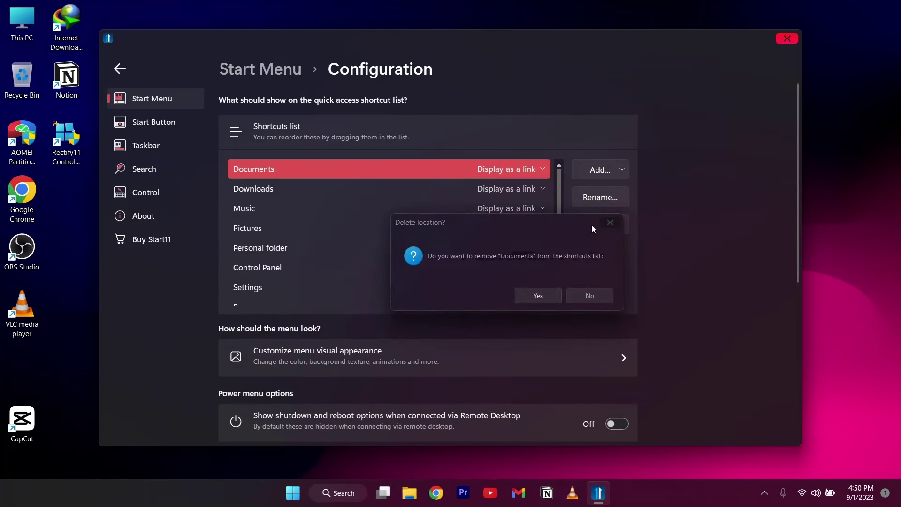
left_click(529, 296)
left_click(525, 190)
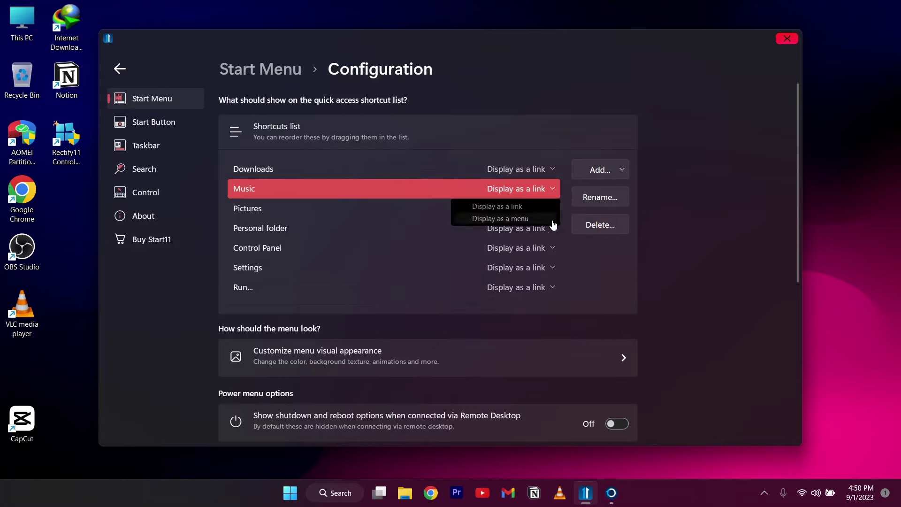
left_click(596, 225)
left_click(526, 296)
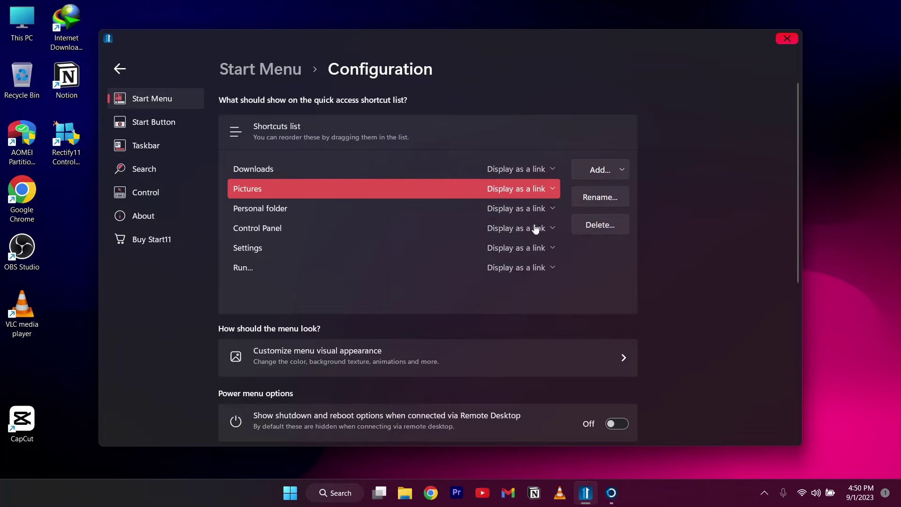
Remove Pictures, Personal folder and Run... from the Start menu's quick access shortcuts list.
left_click(598, 228)
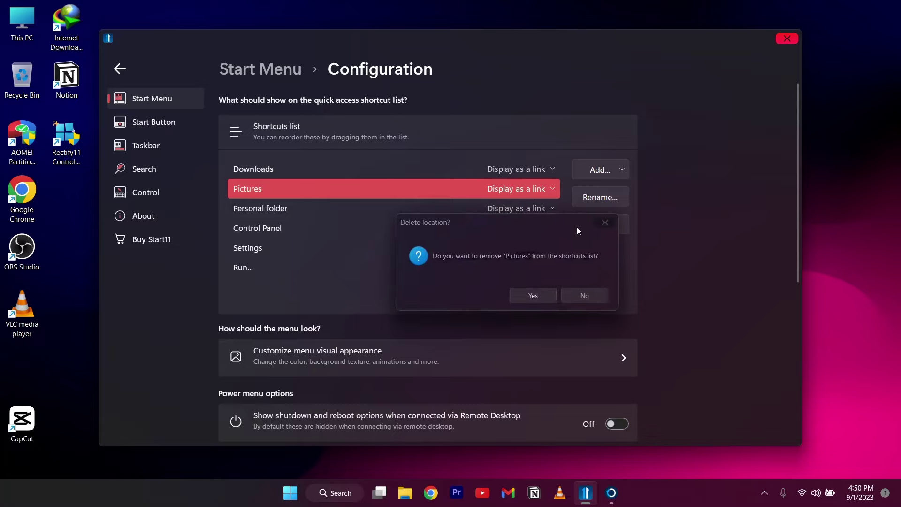
left_click(529, 299)
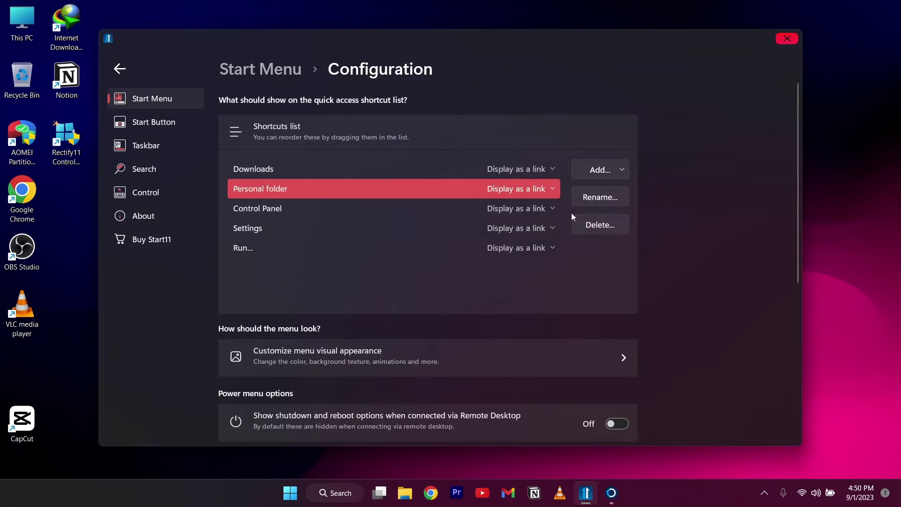
left_click(590, 229)
left_click(534, 291)
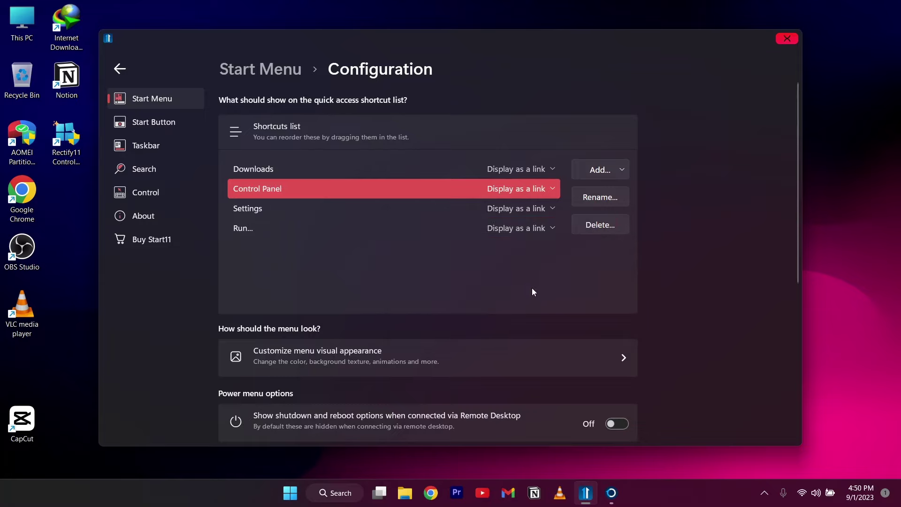
left_click(432, 226)
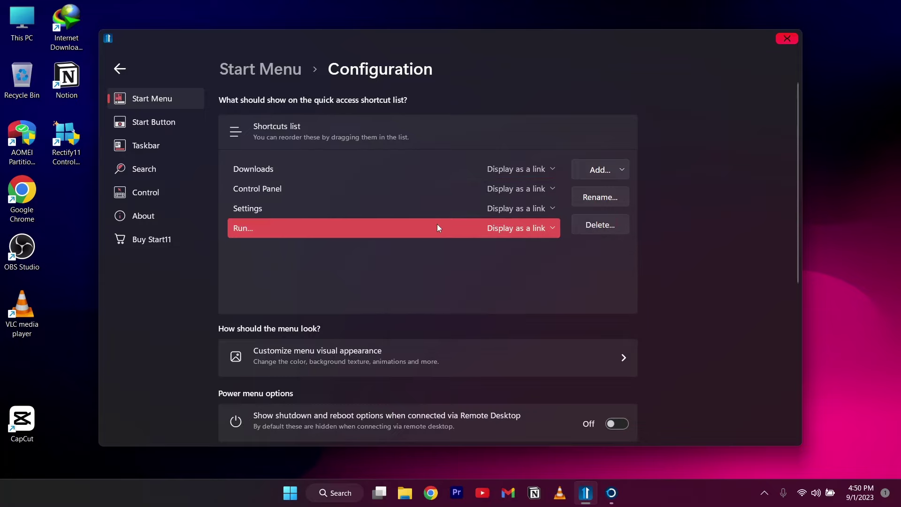
left_click(590, 230)
left_click(525, 289)
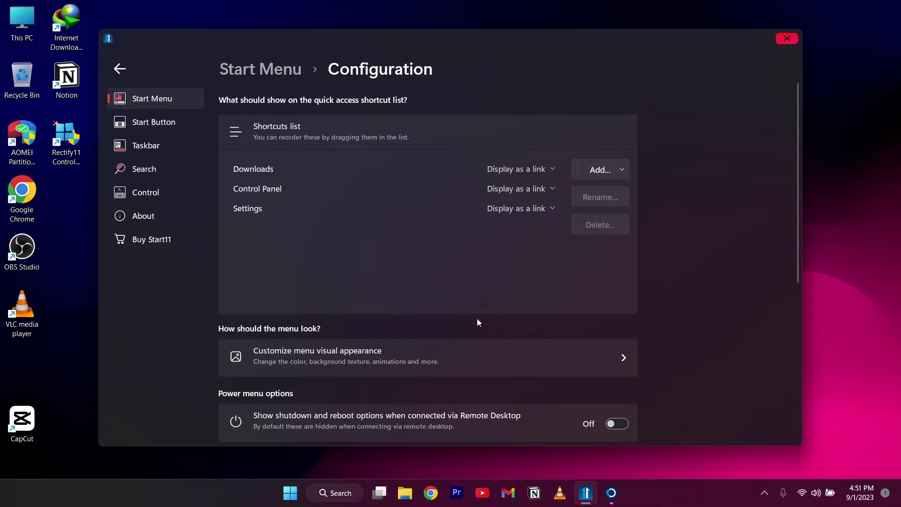
Set the Start menu transparency to 29% solid in its visual appearance settings and check the result in the Start menu.
scroll(484, 318, "down", 2)
left_click(504, 294)
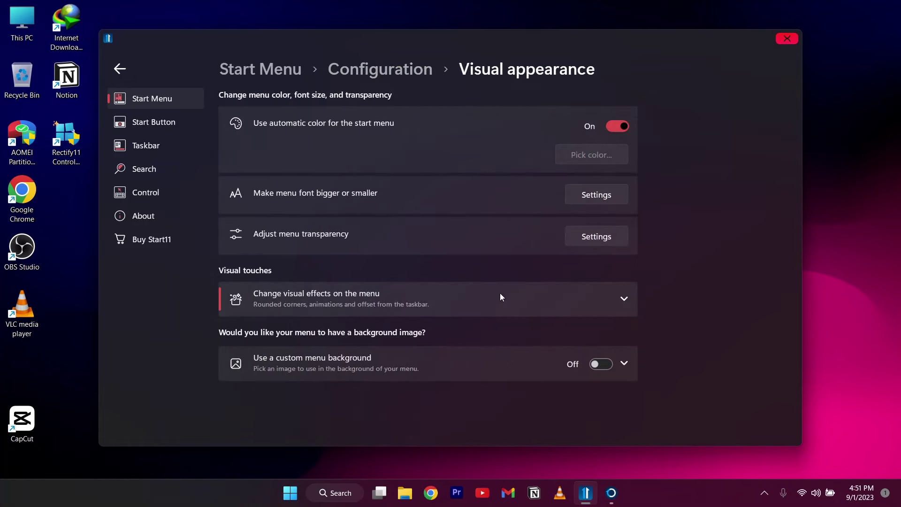
left_click(597, 240)
left_click_drag(604, 271, 510, 263)
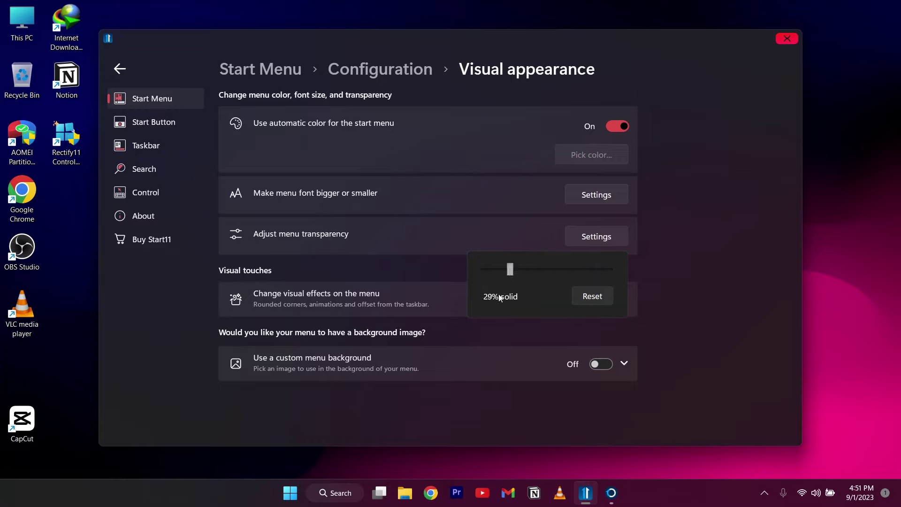
left_click(418, 268)
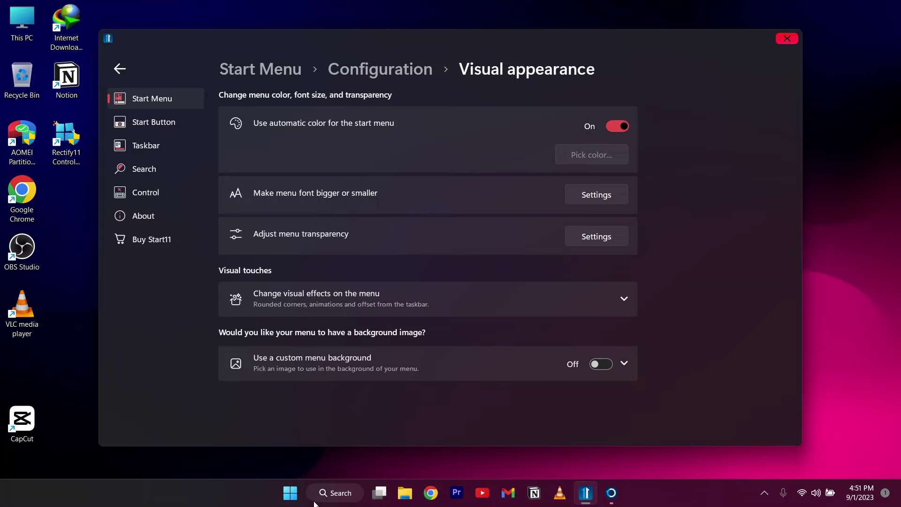
left_click(299, 499)
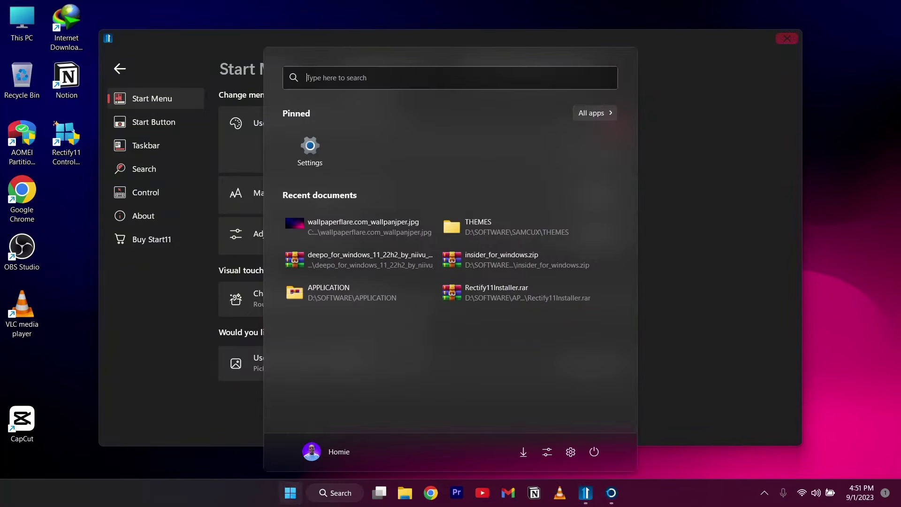
left_click(299, 499)
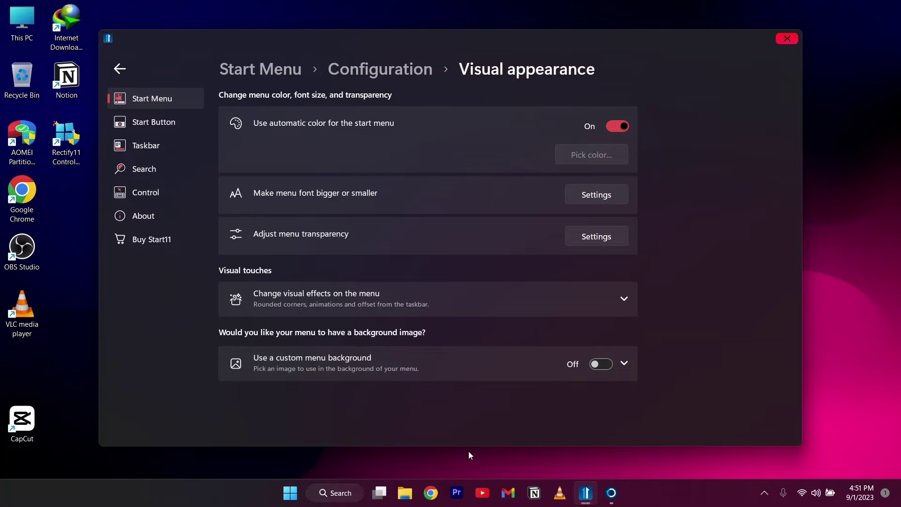
Turn off recently added apps and recent documents in the Start menu, hide its search box unless searching, and preview the menu.
left_click(411, 71)
scroll(471, 336, "down", 4)
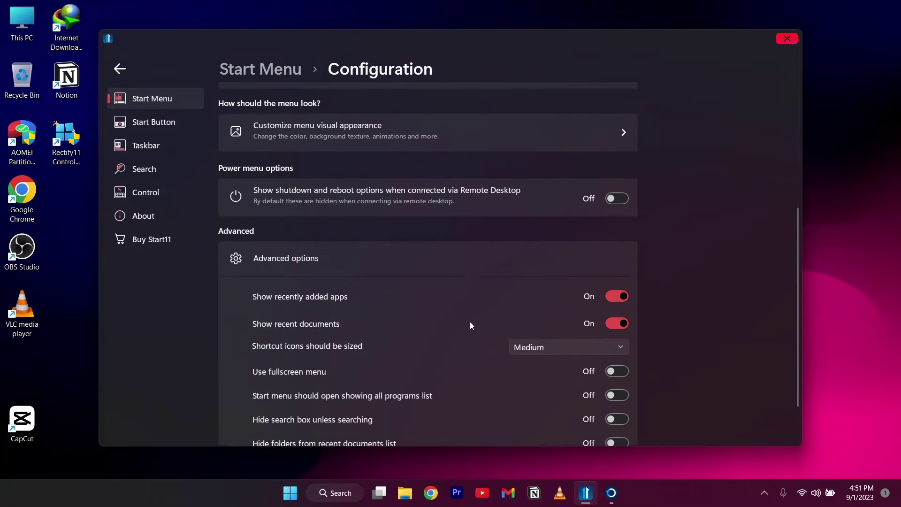
scroll(523, 266, "down", 2)
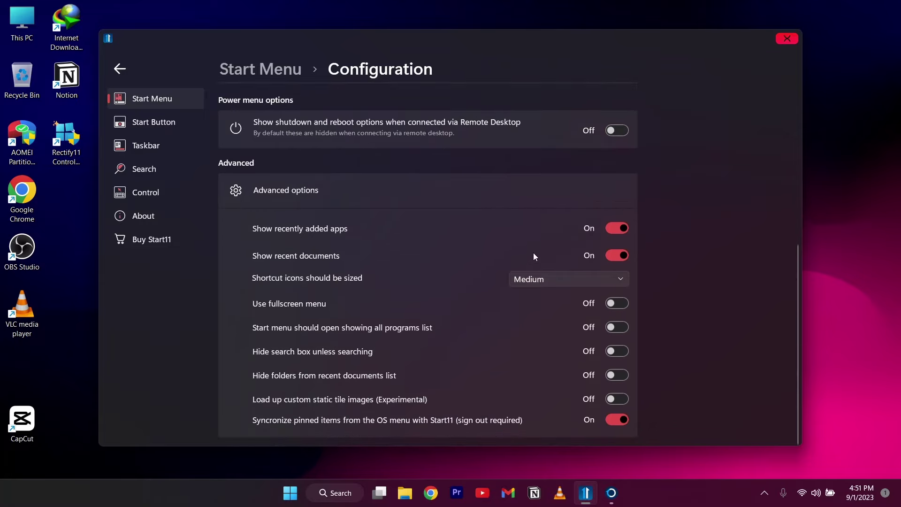
left_click(623, 227)
left_click(620, 256)
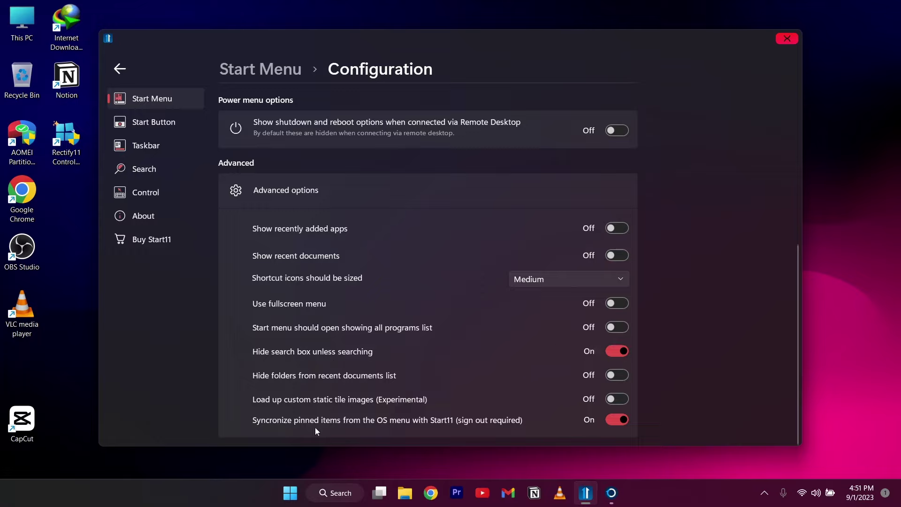
left_click(290, 493)
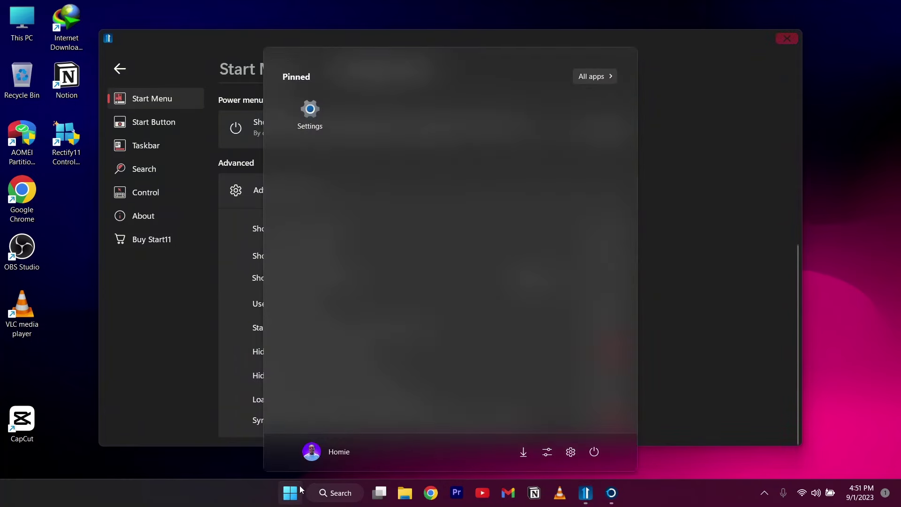
left_click(300, 490)
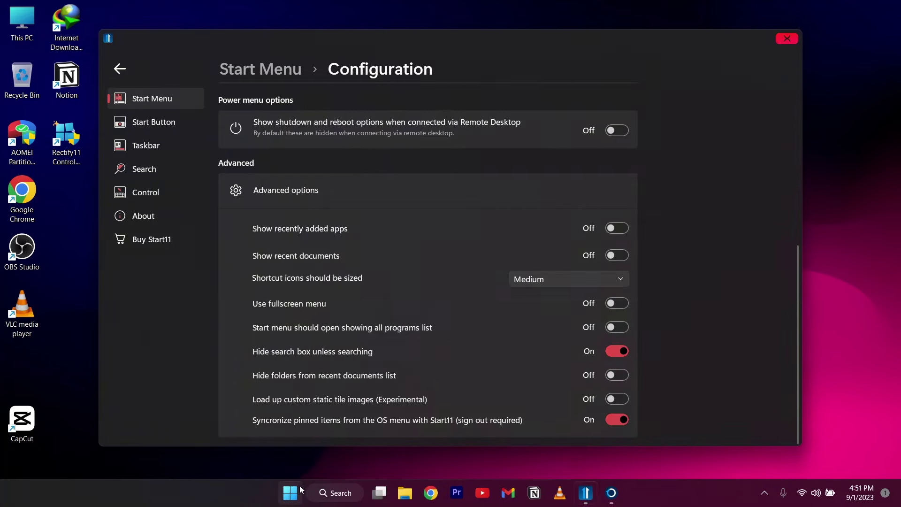
Let Start11 enhance the Windows 11 taskbar and accept the confirmation.
left_click(179, 121)
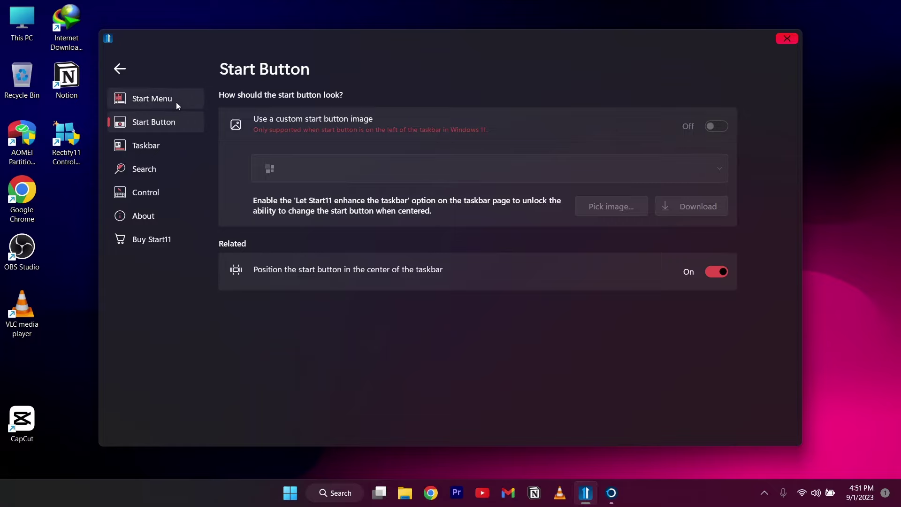
left_click(161, 151)
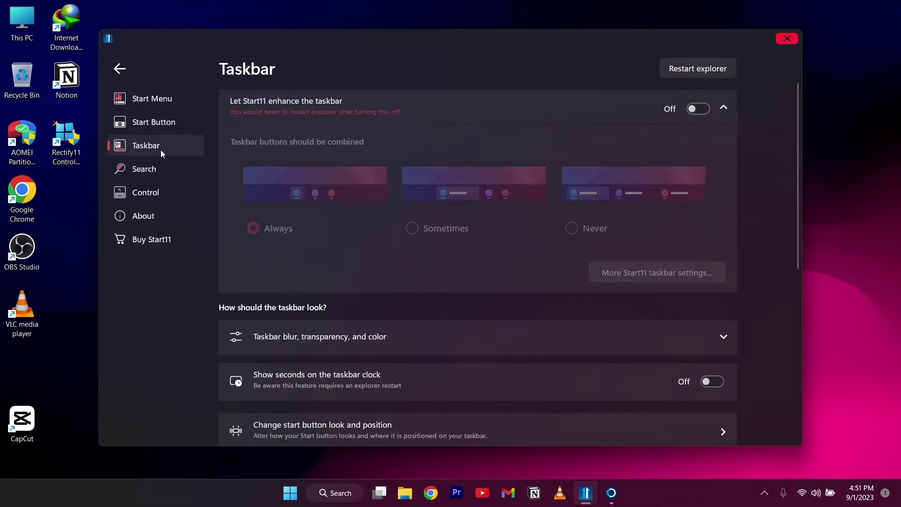
left_click(709, 108)
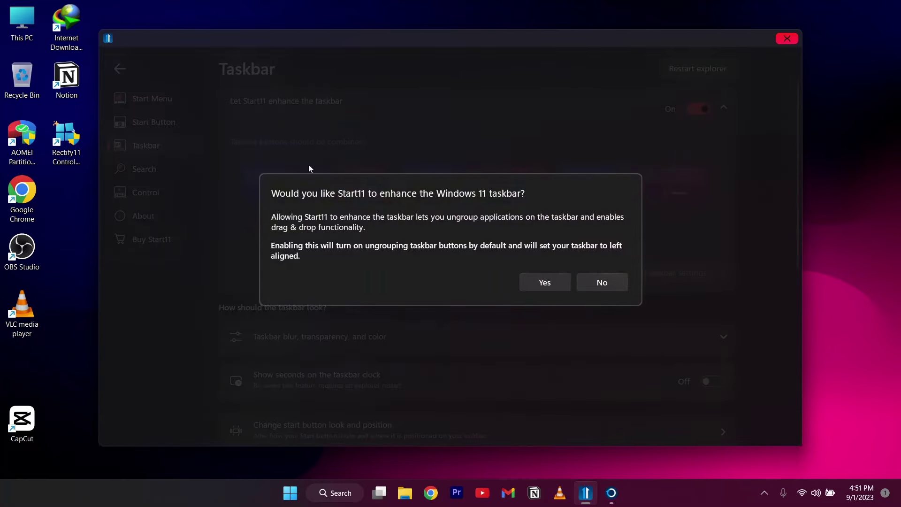
left_click(544, 281)
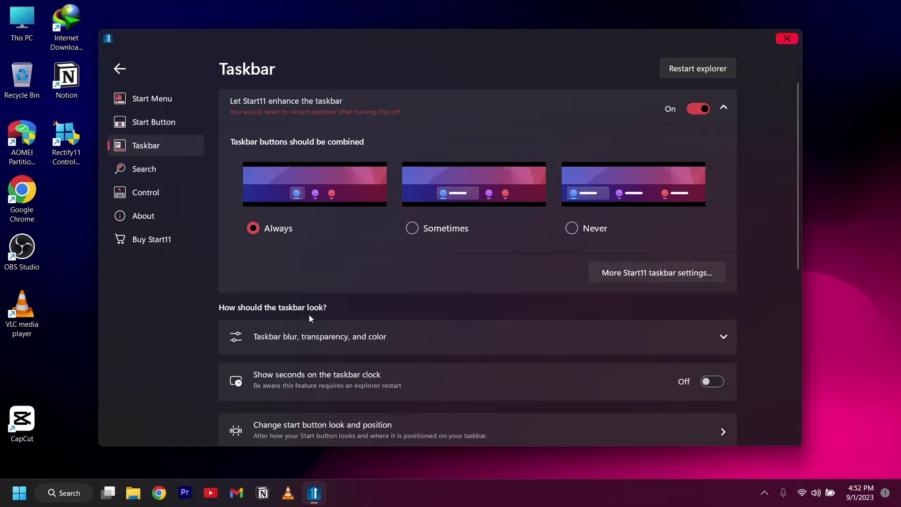
Set the taskbar transparency to 23% solid.
left_click(324, 324)
scroll(395, 263, "down", 2)
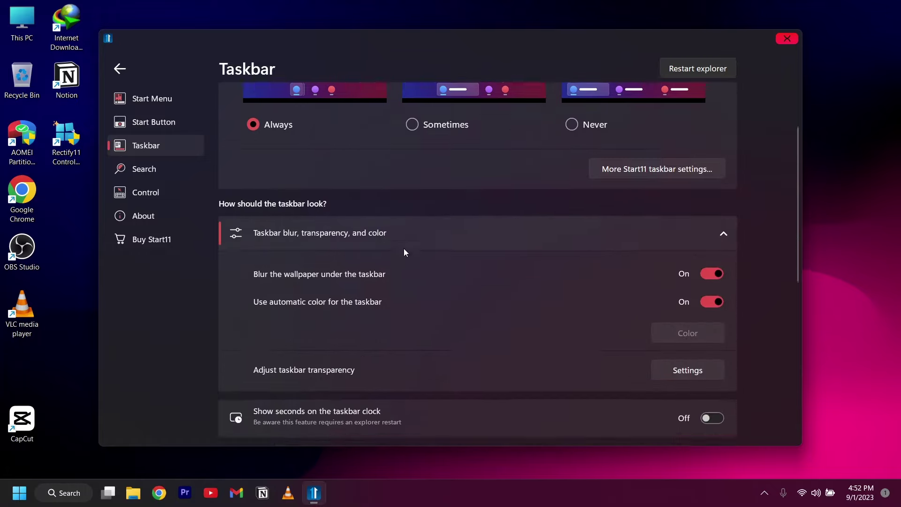
scroll(404, 251, "down", 3)
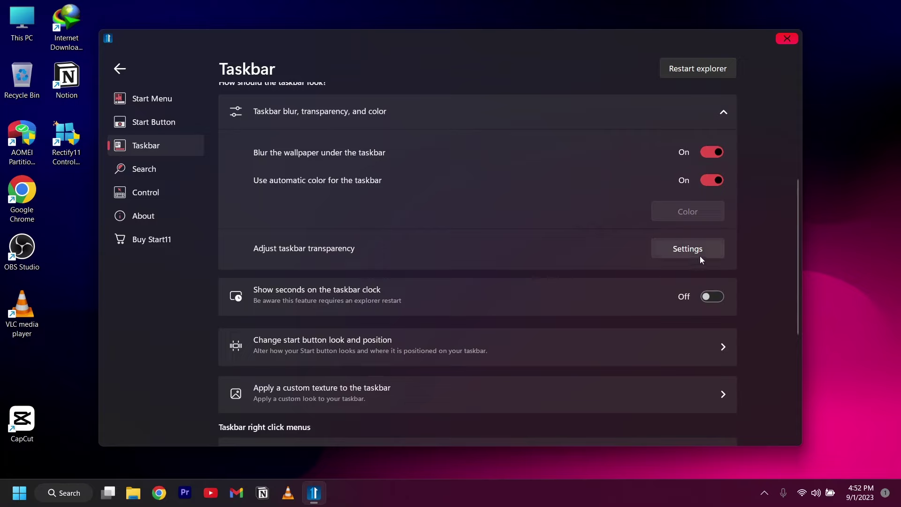
left_click(700, 257)
left_click_drag(666, 284, 616, 281)
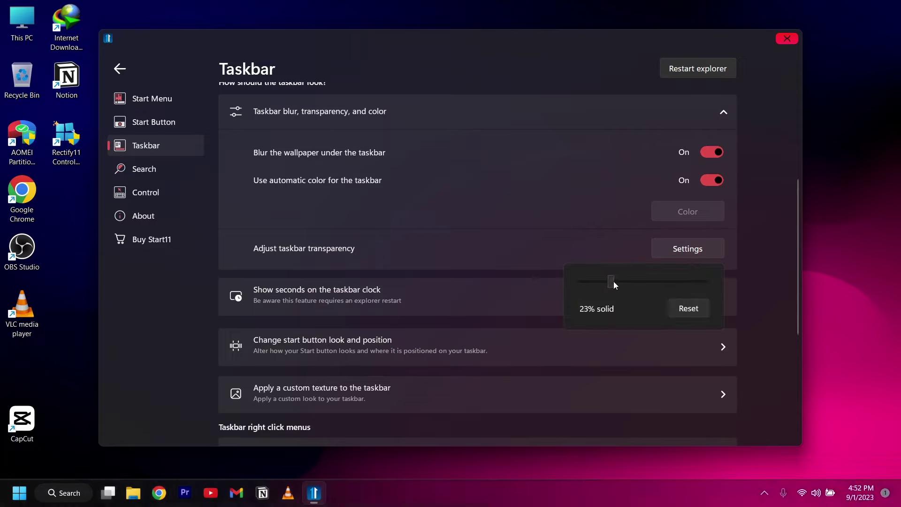
left_click(520, 260)
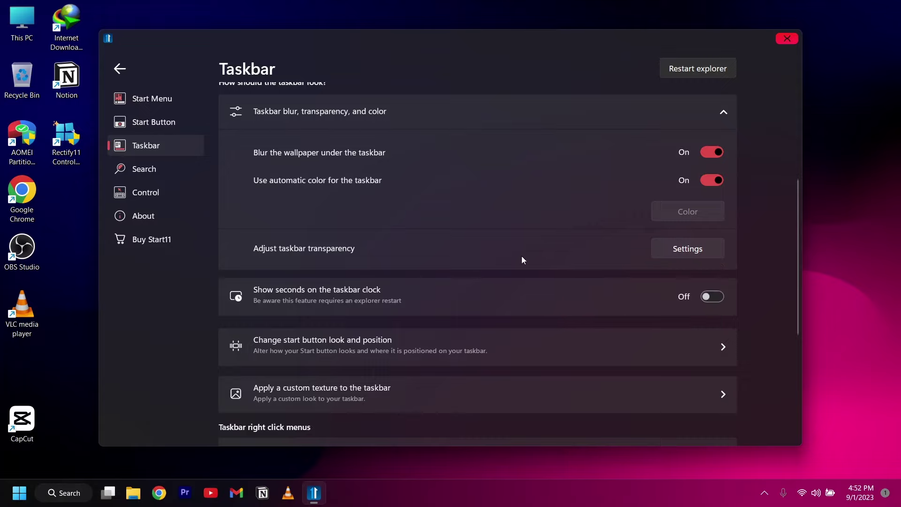
scroll(517, 263, "down", 1)
scroll(512, 266, "up", 3)
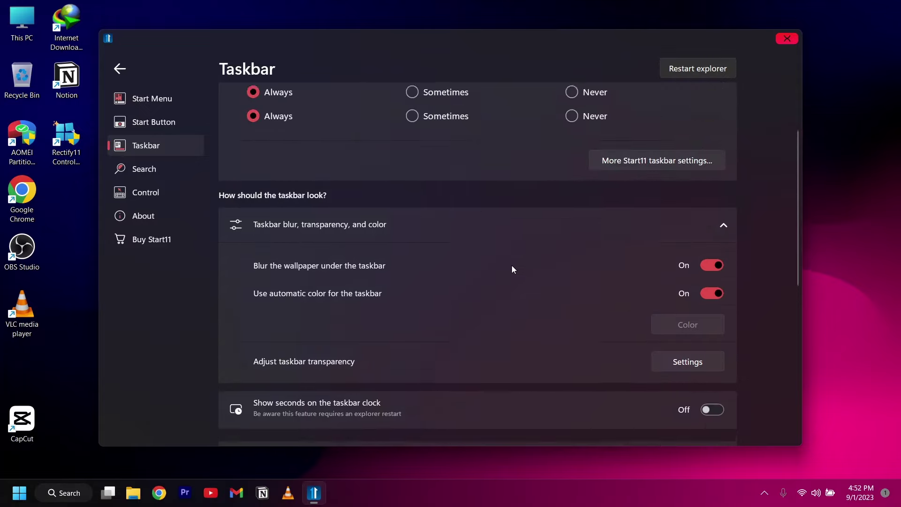
scroll(512, 265, "down", 4)
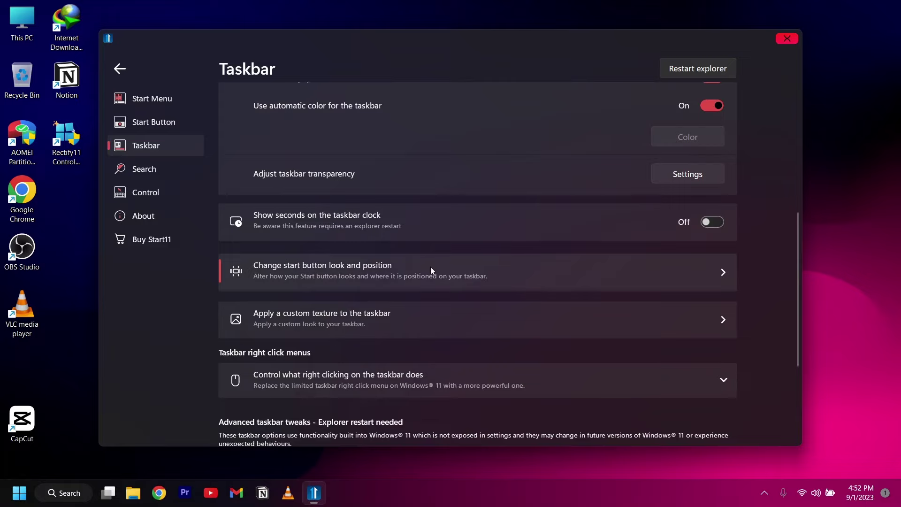
scroll(388, 315, "up", 1)
scroll(390, 282, "up", 6)
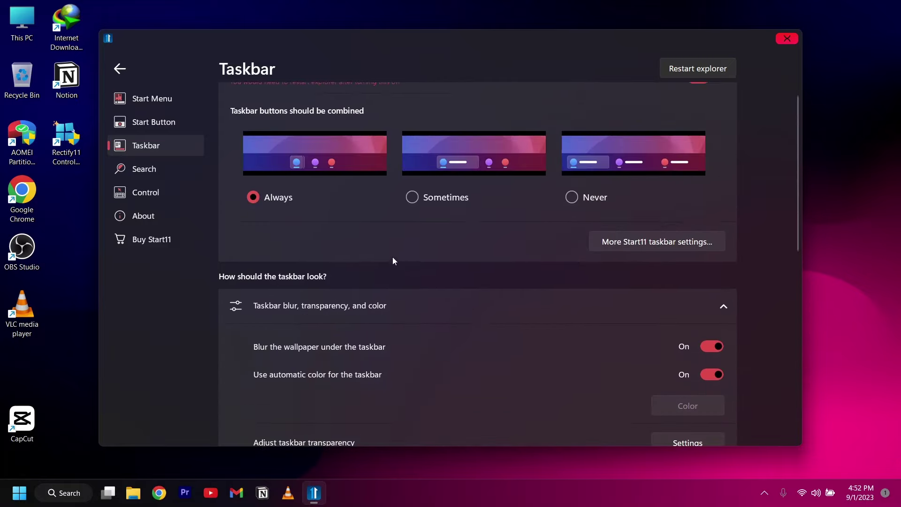
Enable a custom start button image and try the new start button by opening and closing the Start menu.
left_click(128, 117)
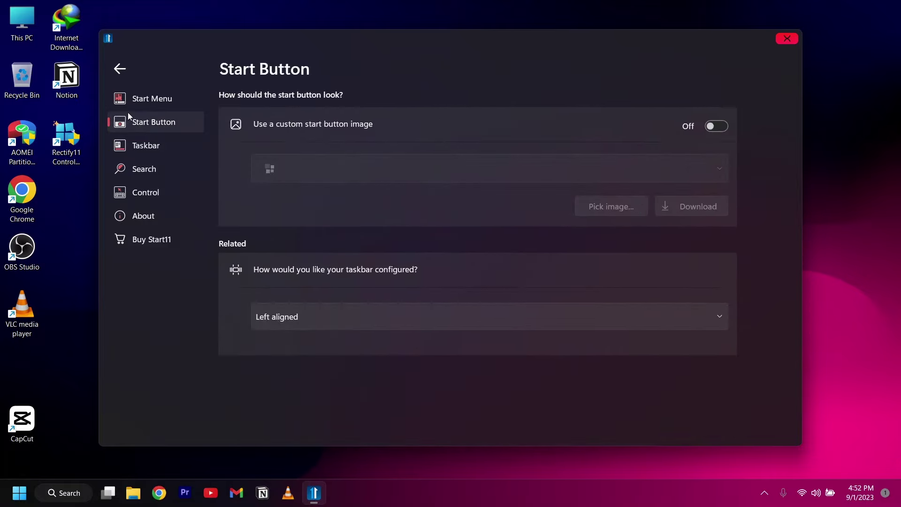
left_click(712, 126)
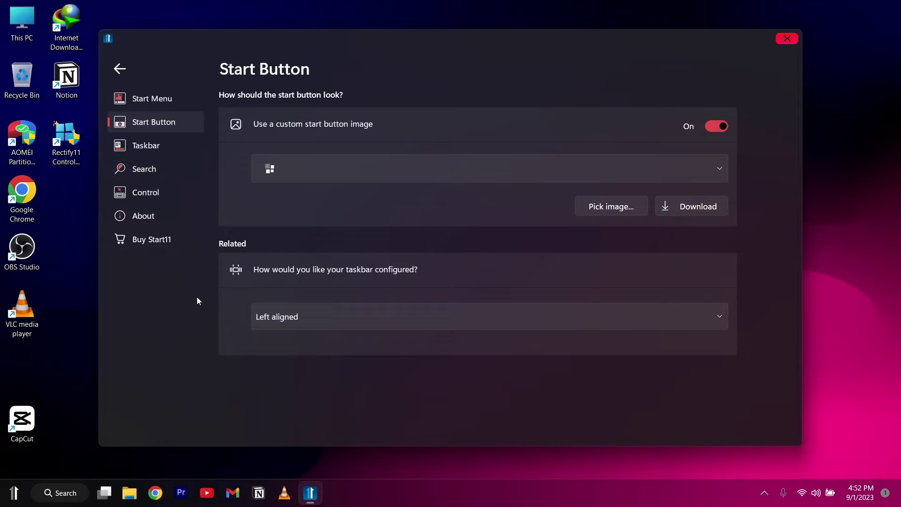
left_click(22, 498)
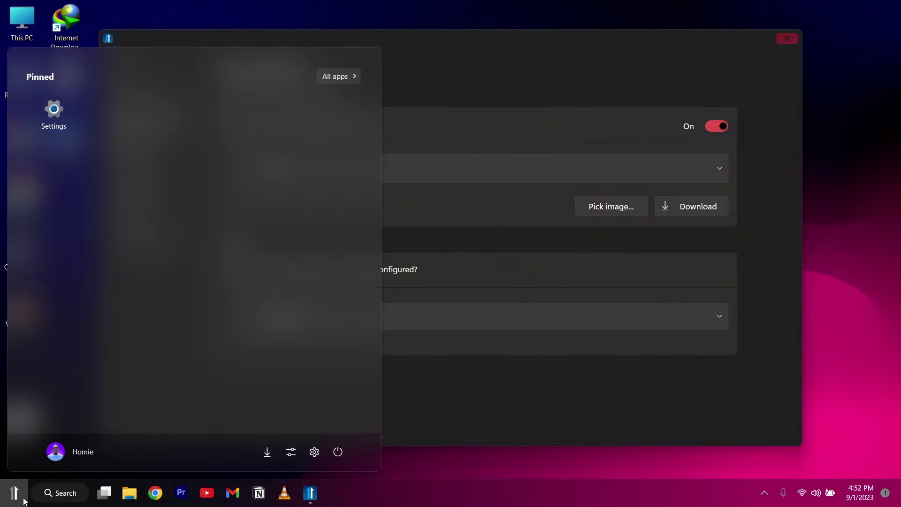
left_click(24, 502)
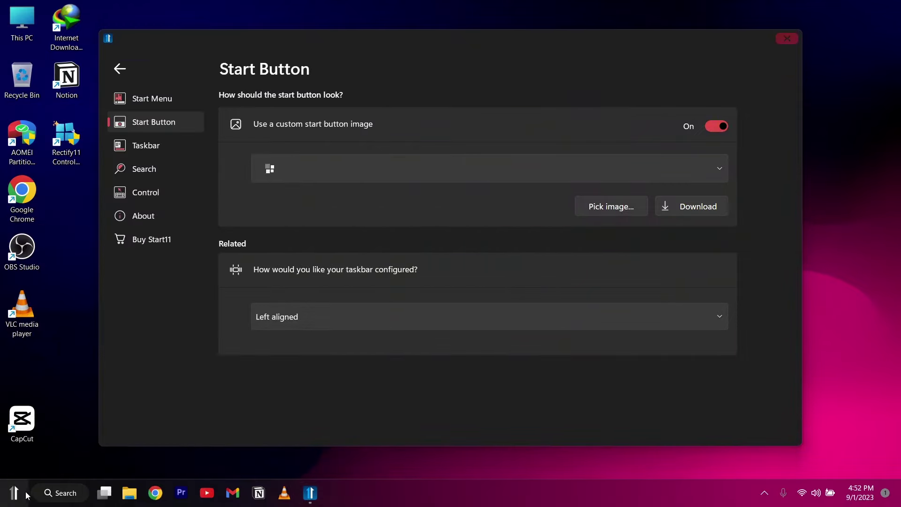
Choose Echo.png as the custom start button image.
left_click(599, 207)
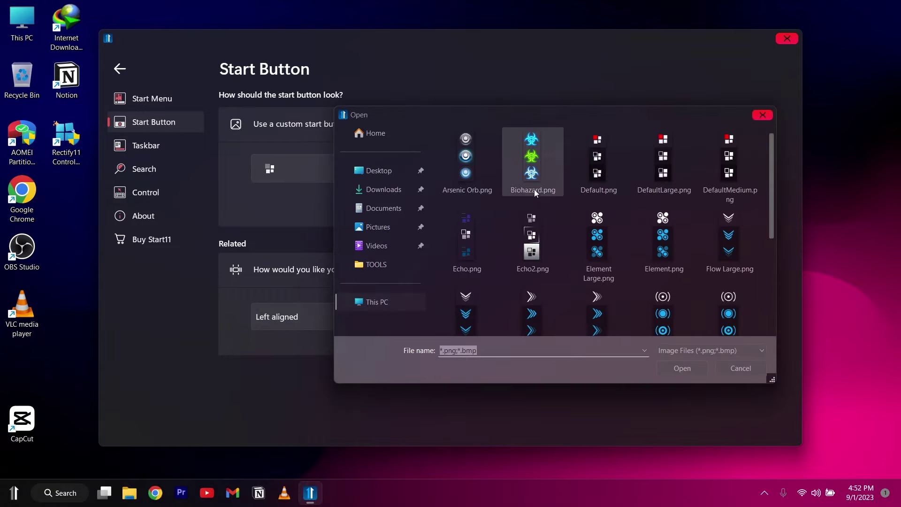
scroll(538, 201, "down", 2)
scroll(552, 197, "up", 2)
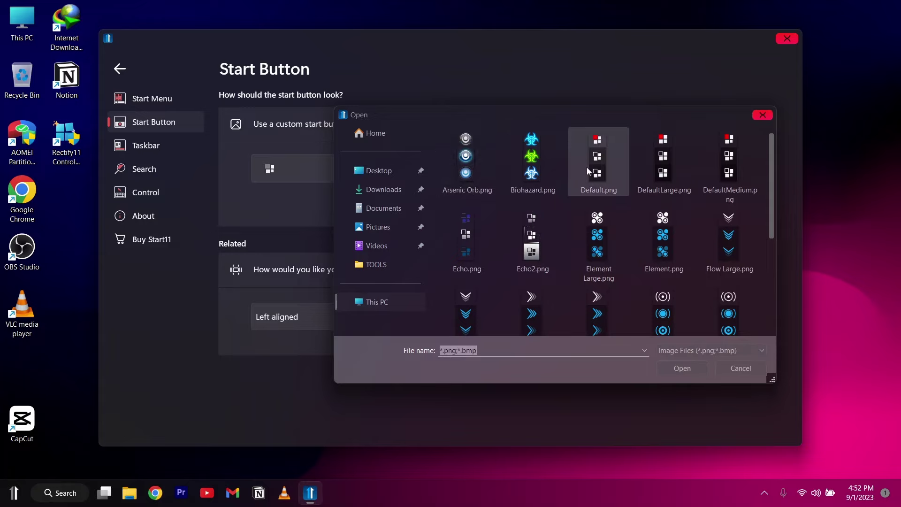
left_click(475, 237)
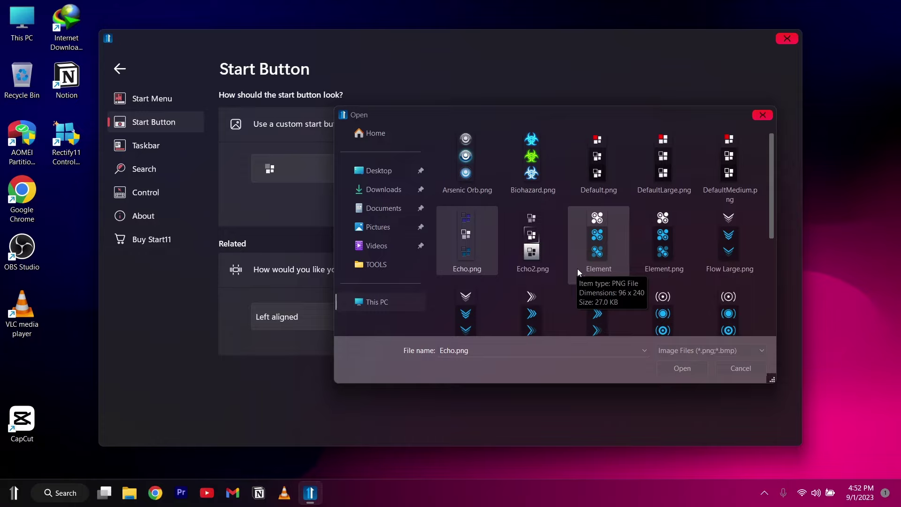
left_click(683, 368)
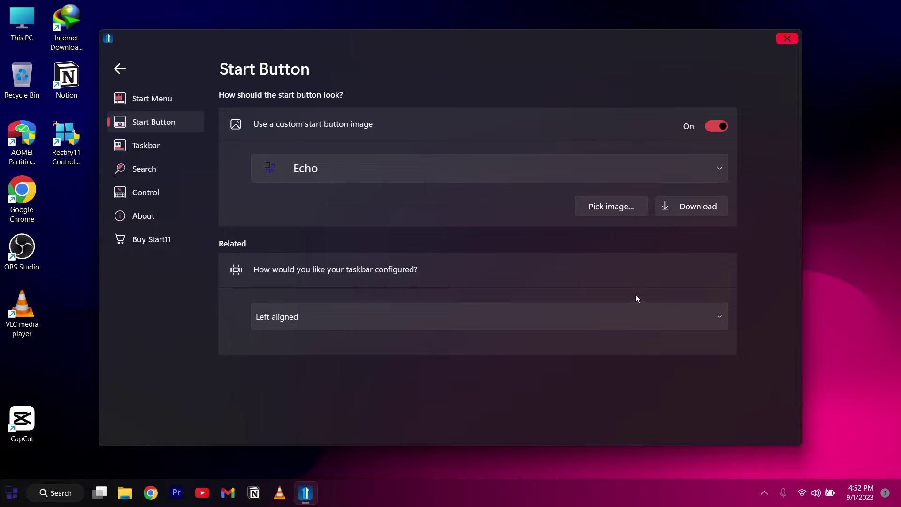
Configure the taskbar as Center aligned (Experimental), close the Start11 settings and dismiss the update offer.
left_click(618, 320)
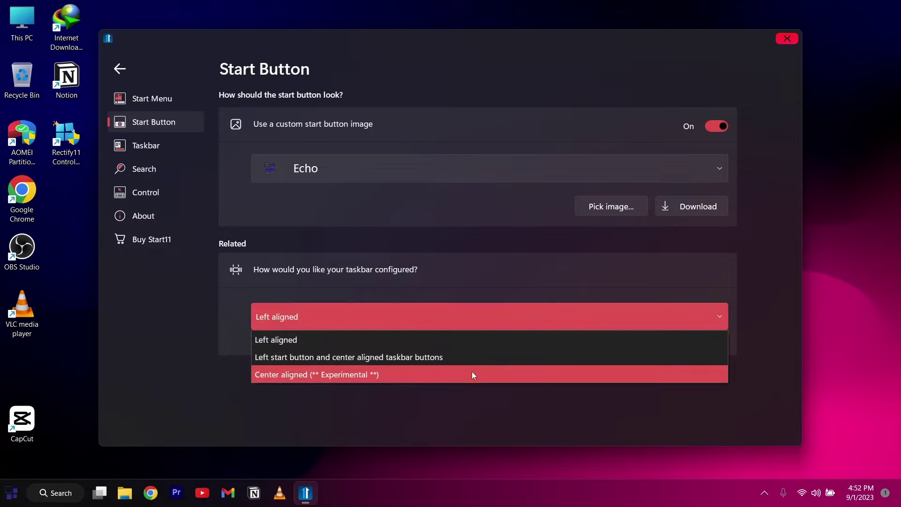
left_click(466, 374)
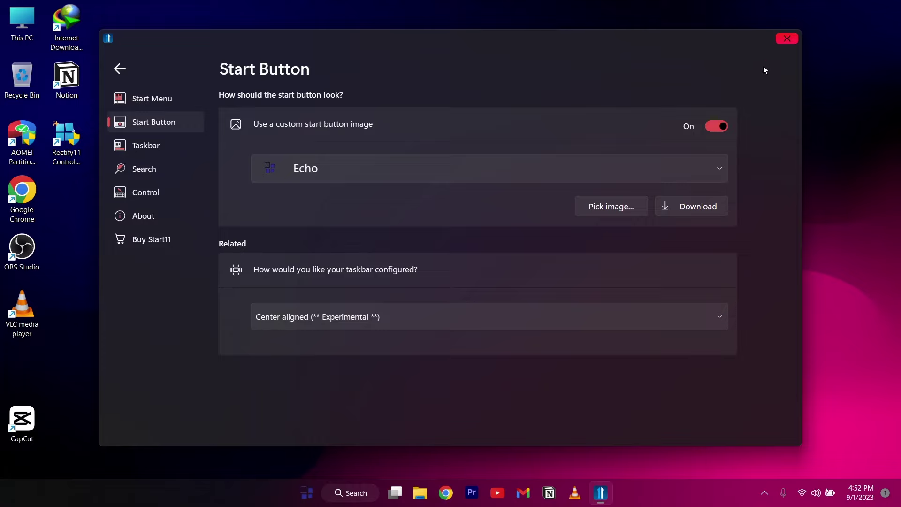
left_click(787, 39)
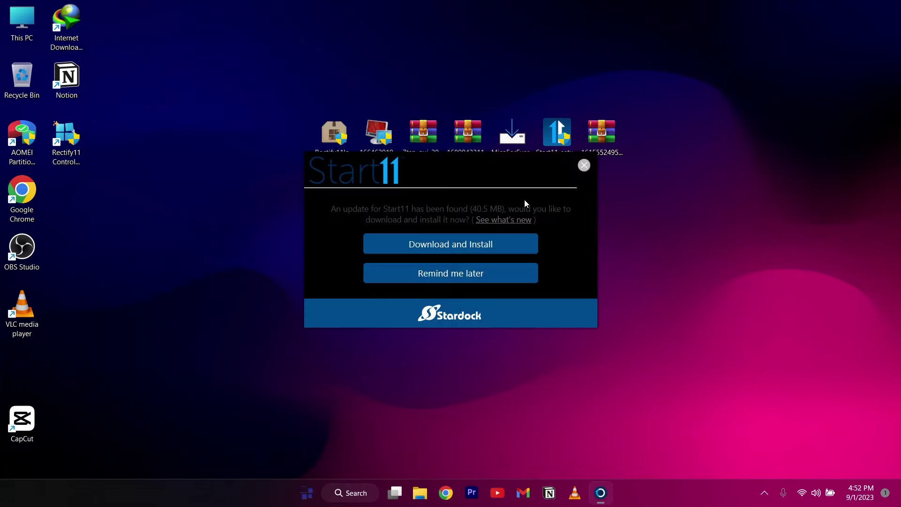
left_click(584, 165)
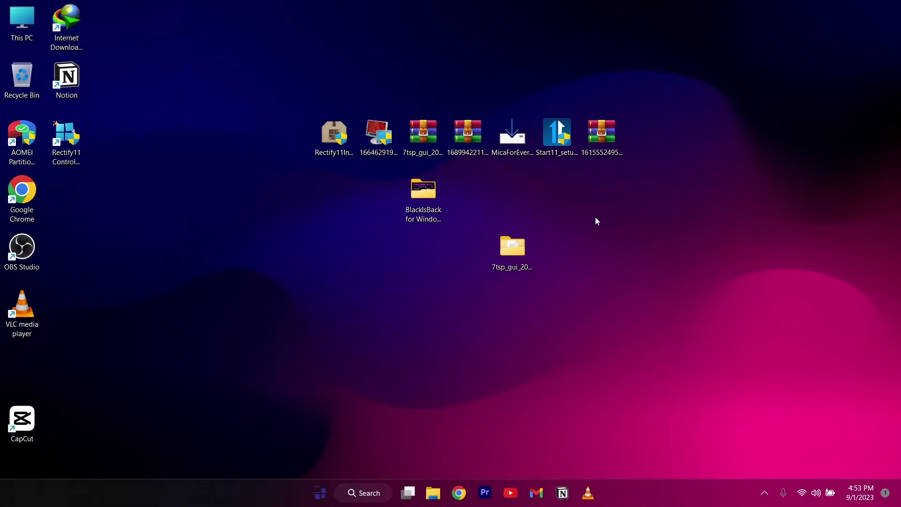
Open and close the Start menu with the centered start button to check its look on the desktop.
left_click(322, 498)
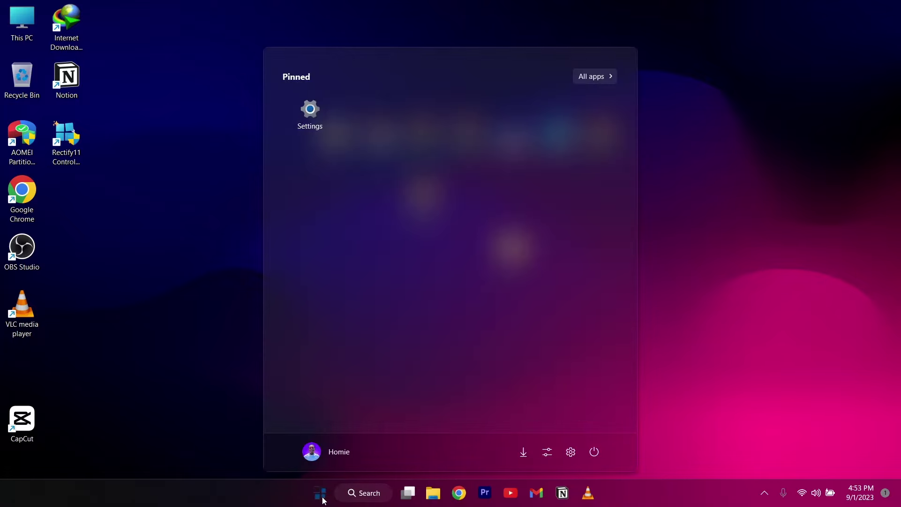
left_click(322, 498)
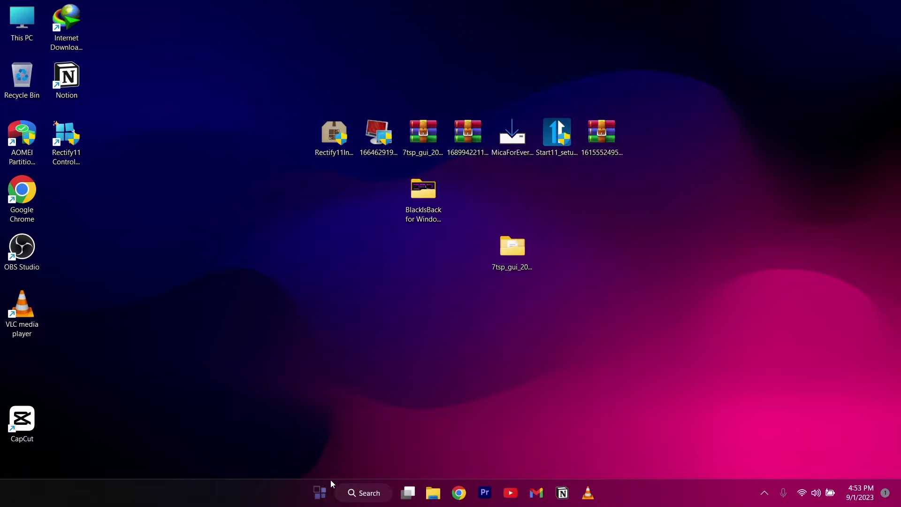
left_click(323, 489)
left_click(326, 487)
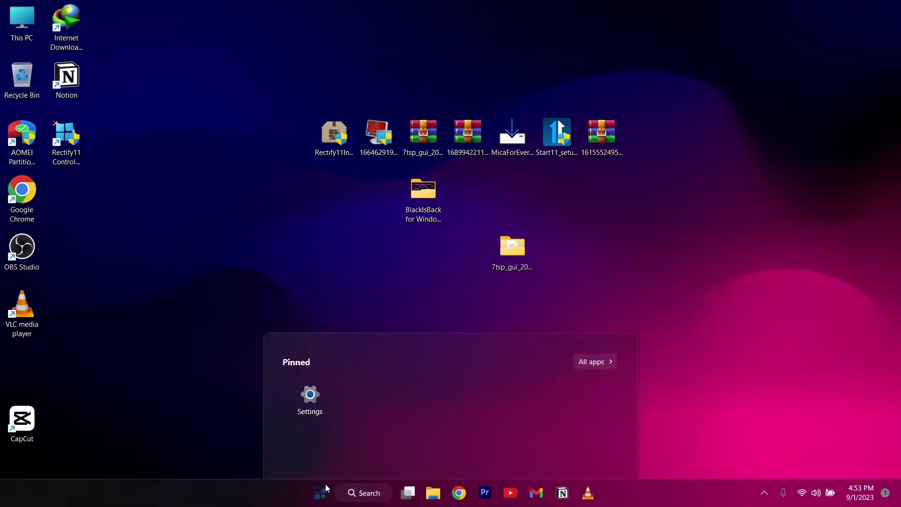
Open the full application list of the Start menu and pin Adobe Photoshop 2023 and Adobe Premiere Pro 2023 to Start11.
left_click(327, 489)
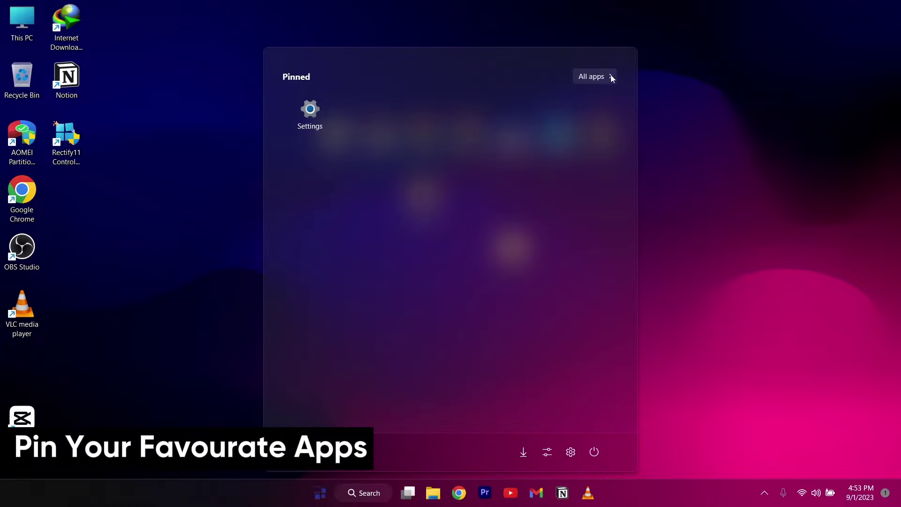
left_click(608, 76)
left_click(410, 119)
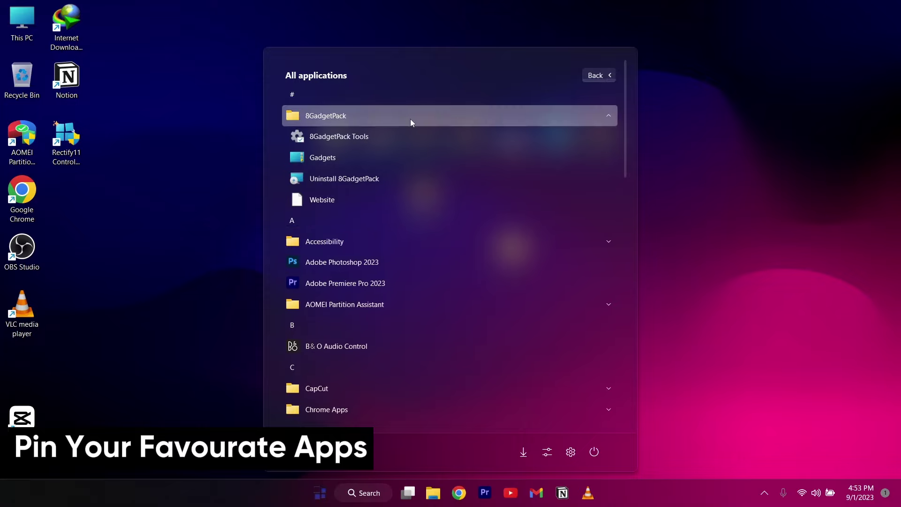
left_click(410, 120)
left_click(410, 162)
left_click(411, 163)
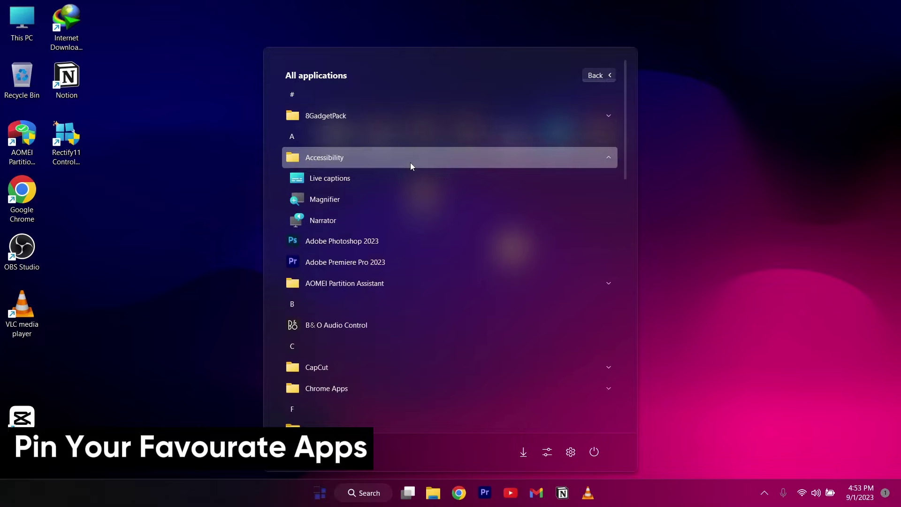
right_click(409, 186)
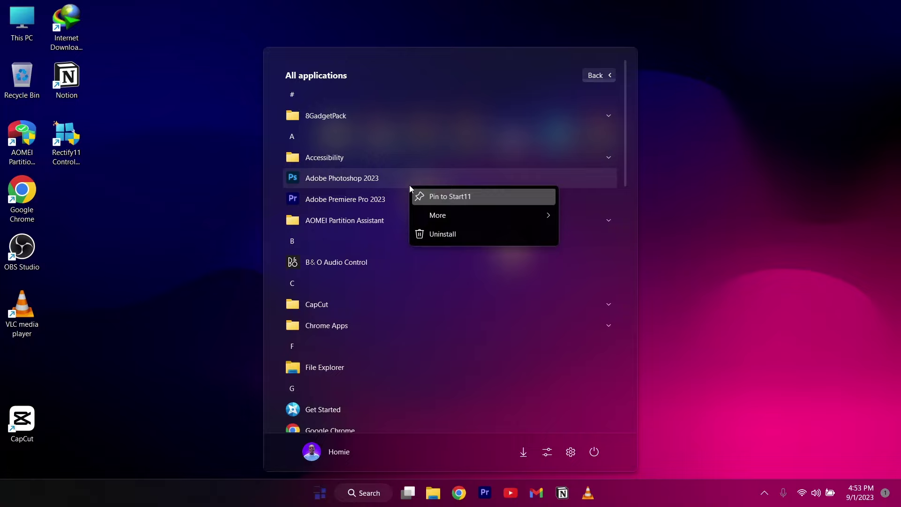
left_click(453, 198)
right_click(429, 201)
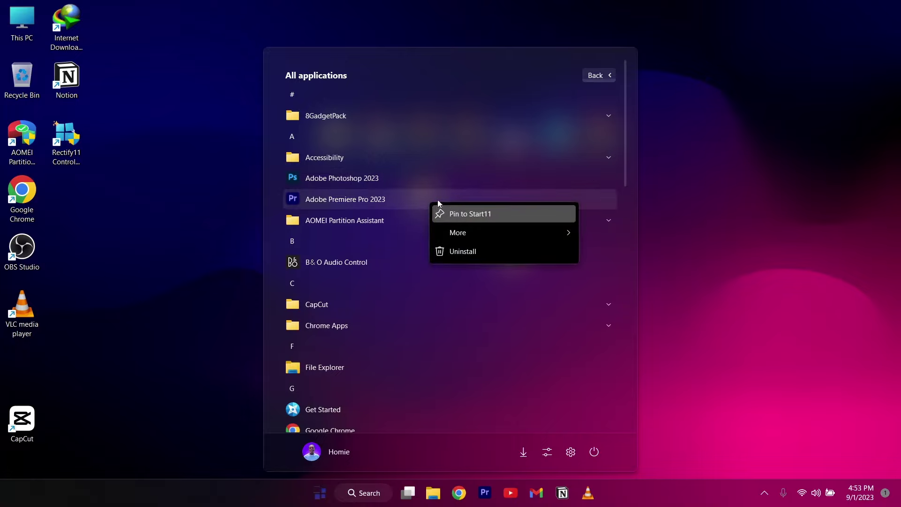
left_click(454, 211)
Pin CapCut and the Chrome Apps entries Docs, Gmail, Google Drive, Sheets, Slides and YouTube to Start11.
left_click(380, 220)
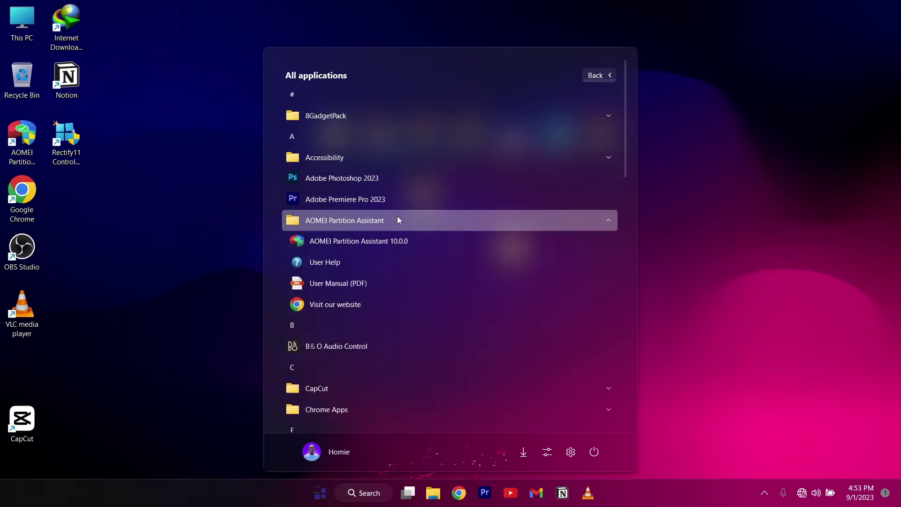
scroll(397, 216, "down", 3)
left_click(376, 221)
scroll(376, 222, "down", 6)
scroll(399, 154, "up", 5)
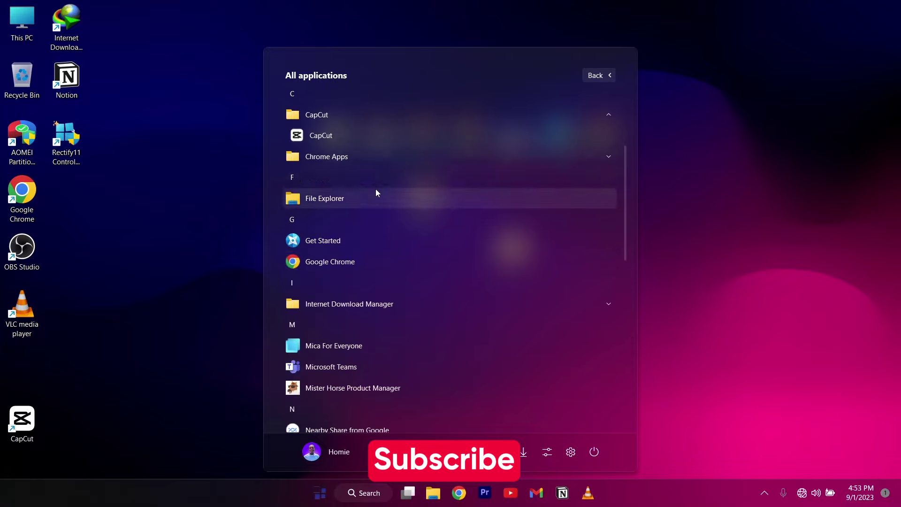
left_click(376, 158)
right_click(375, 207)
left_click(369, 205)
right_click(363, 221)
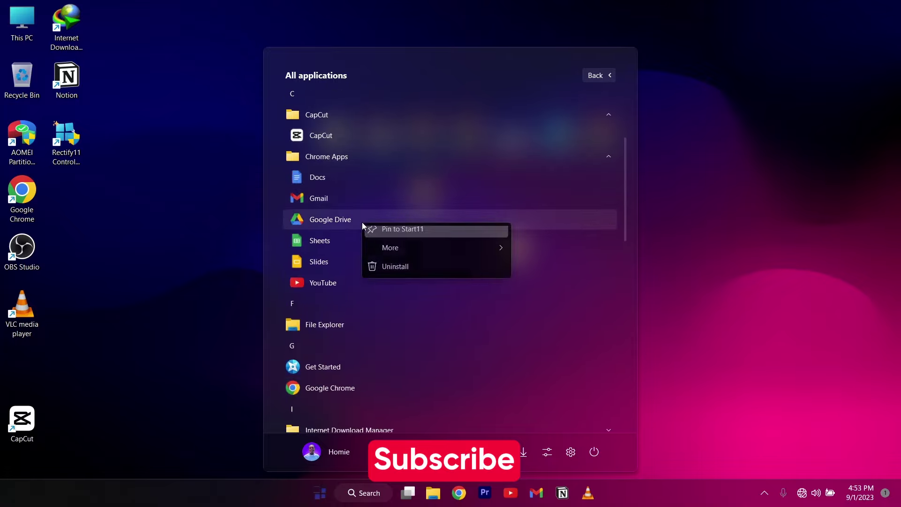
right_click(363, 242)
left_click(390, 280)
scroll(396, 286, "down", 1)
Pin File Explorer and Google Chrome to Start11 from the application list.
right_click(423, 277)
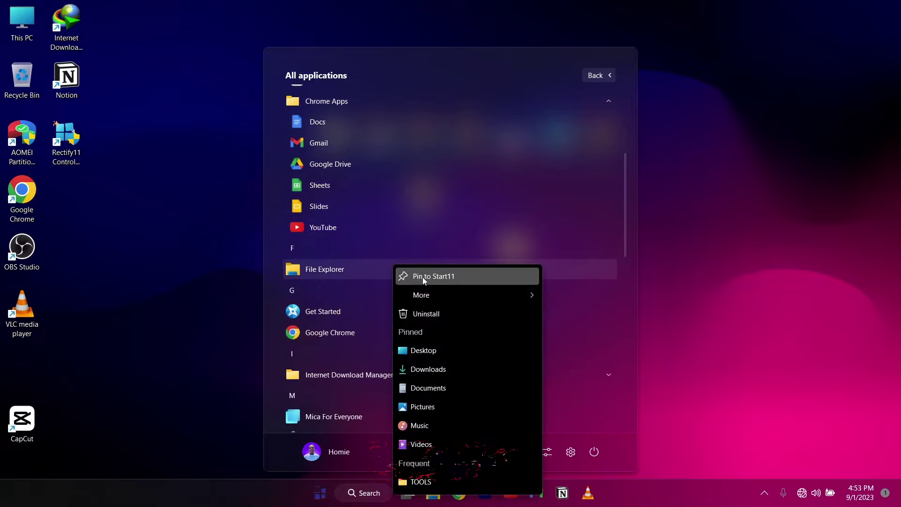
left_click(379, 325)
right_click(379, 325)
left_click(398, 286)
Pin Internet Download Manager, Mica For Everyone, Microsoft Teams, Notion and Nearby Share from Google to Start11.
scroll(398, 285, "down", 2)
scroll(398, 286, "down", 1)
left_click(425, 204)
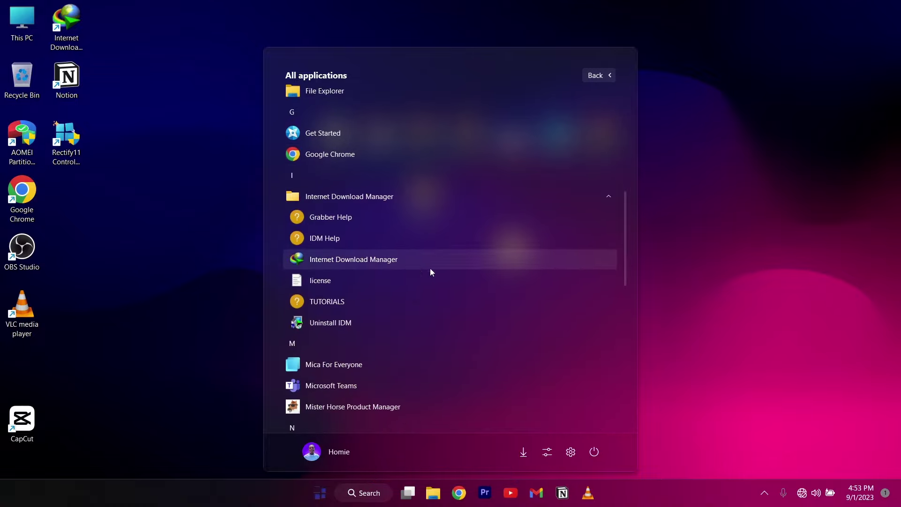
scroll(430, 269, "down", 3)
right_click(393, 193)
left_click(390, 279)
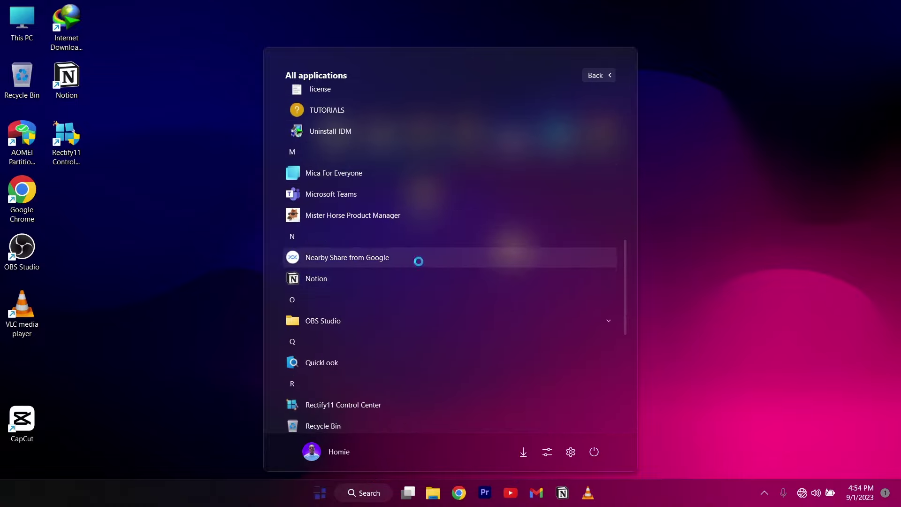
Pin OBS Studio (64bit), QuickLook, Recycle Bin, Settings and This PC to Start11.
left_click(393, 320)
right_click(396, 340)
scroll(380, 195, "down", 3)
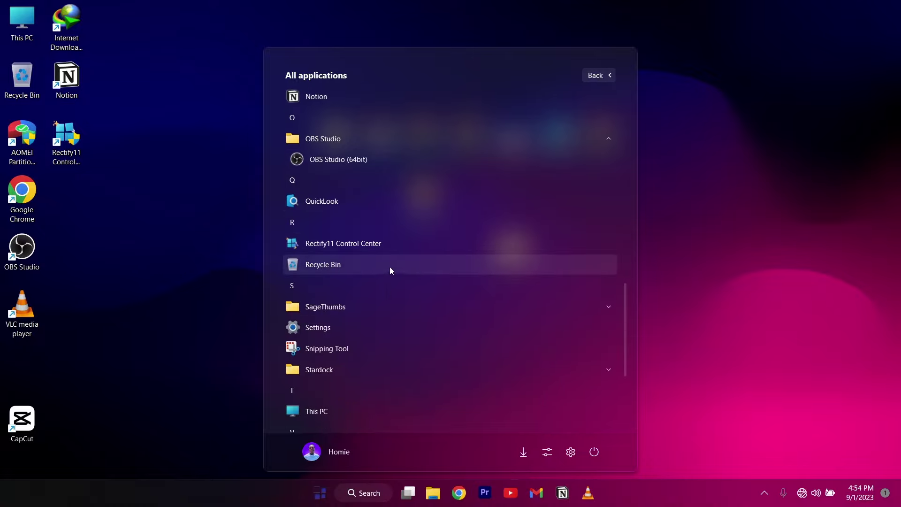
scroll(405, 269, "down", 3)
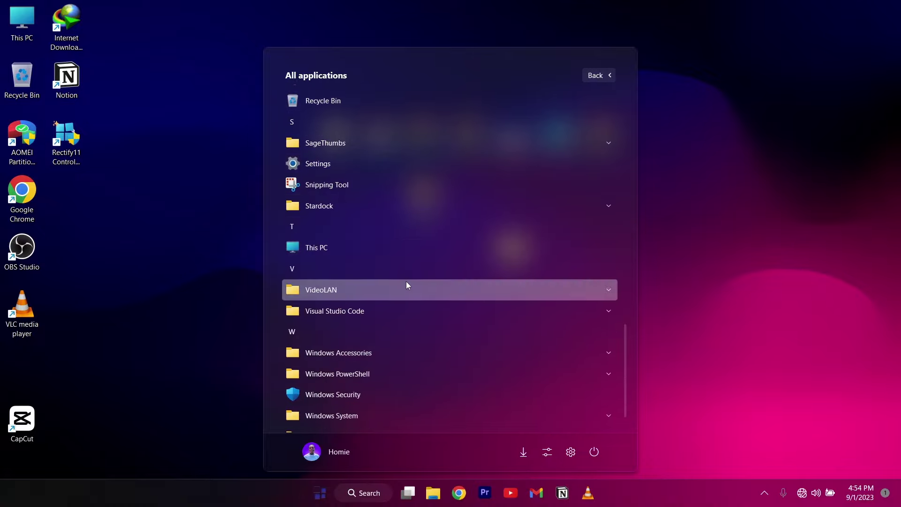
Pin VLC media player and Visual Studio Code to Start11 and return to the pinned apps view.
left_click(407, 287)
left_click(408, 255)
right_click(386, 275)
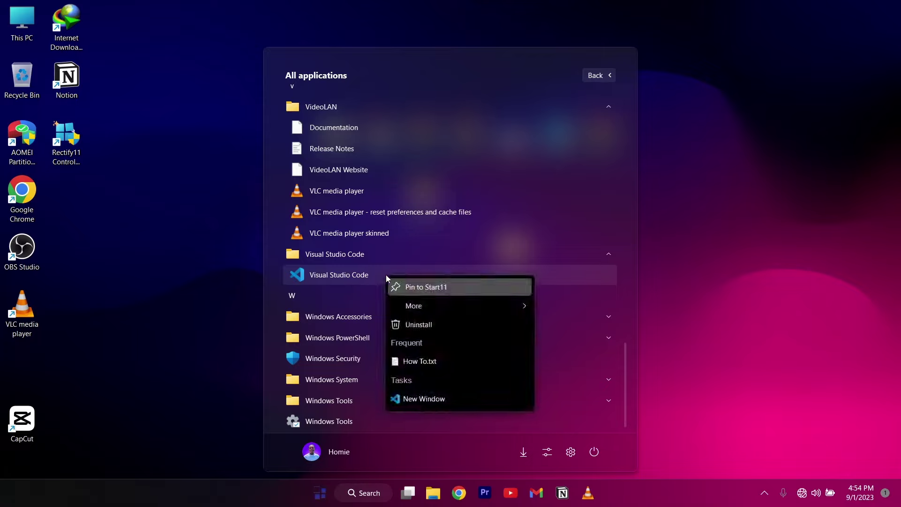
scroll(427, 398, "down", 1)
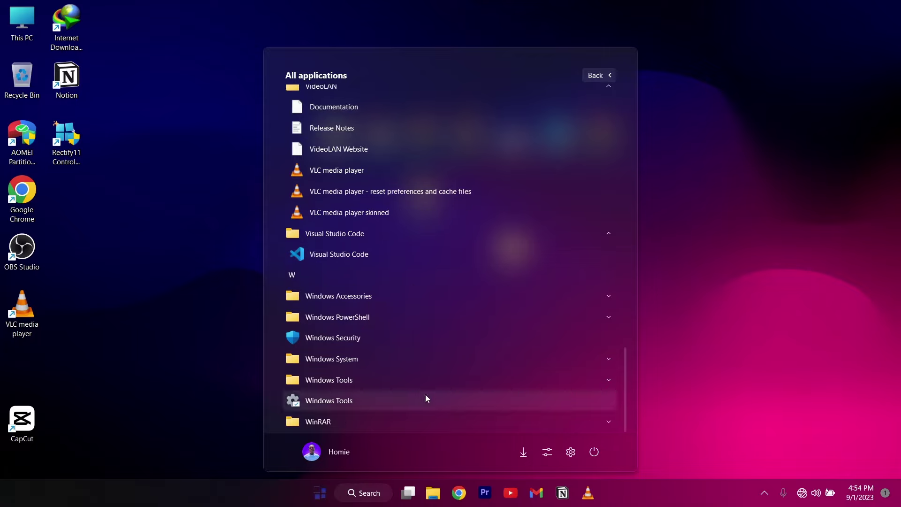
left_click(609, 75)
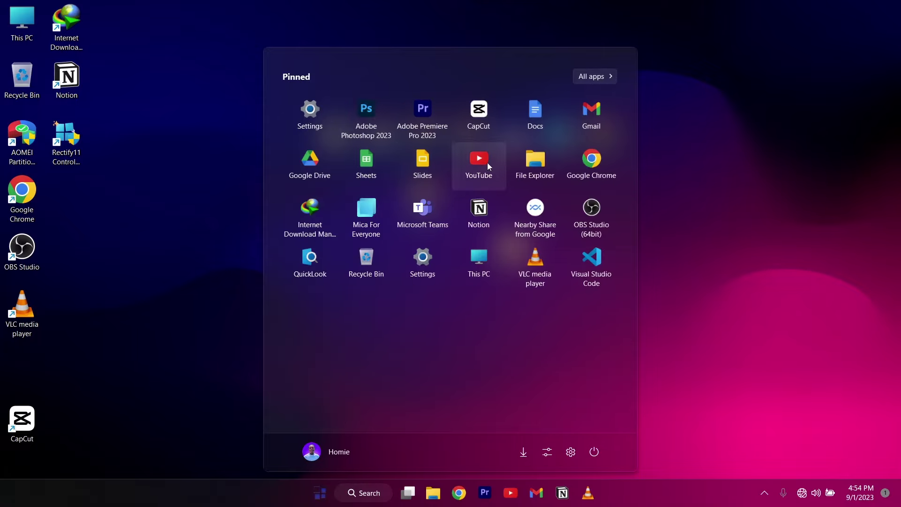
Move the pinned Docs, Gmail and Google Drive apps to the next page of the Start menu.
right_click(536, 136)
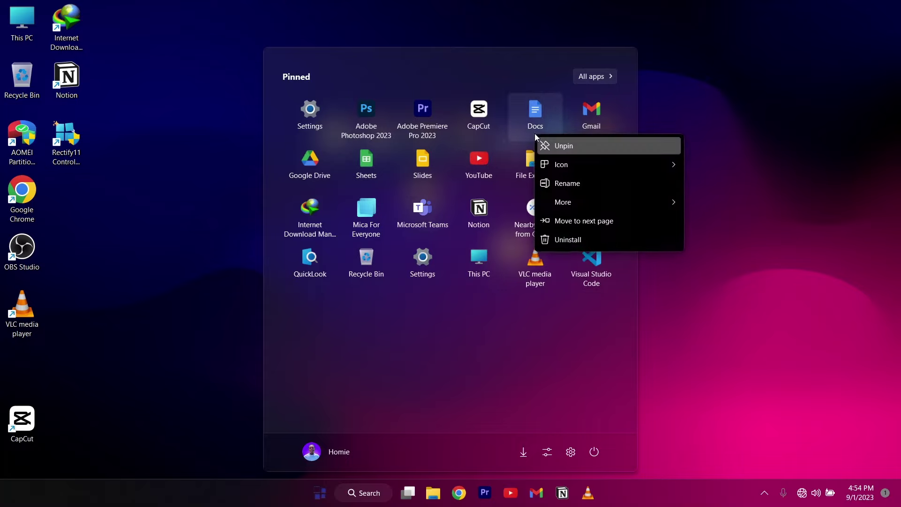
left_click(581, 221)
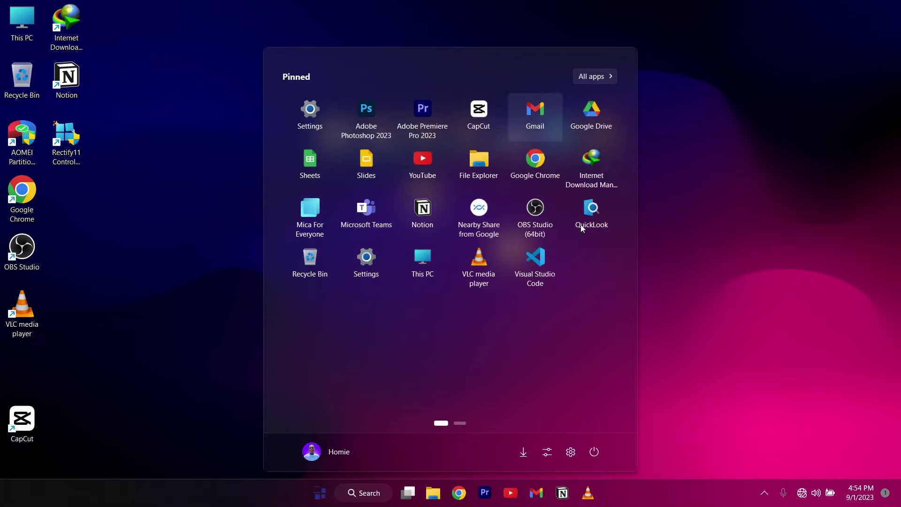
right_click(536, 123)
left_click(574, 213)
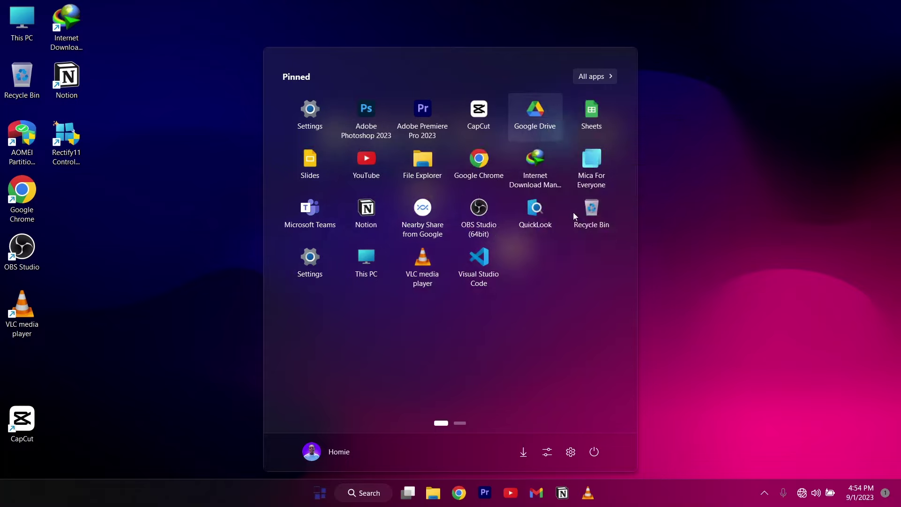
right_click(547, 123)
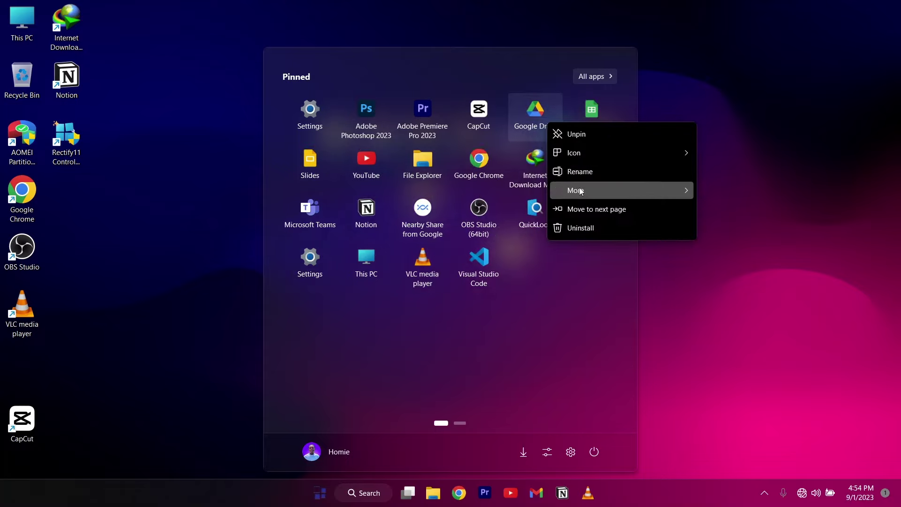
left_click(587, 212)
Move the pinned Sheets, Slides, YouTube and Google Chrome apps to the next page of the Start menu.
right_click(537, 112)
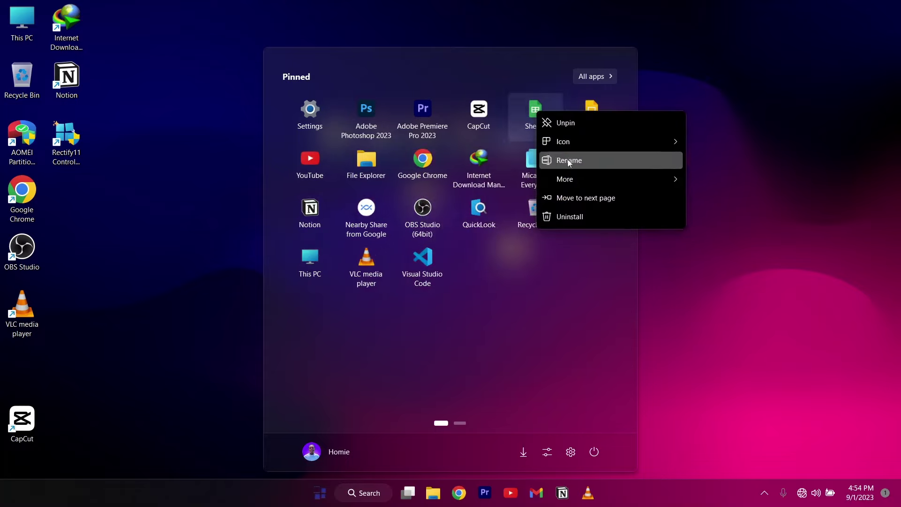
left_click(575, 196)
right_click(551, 127)
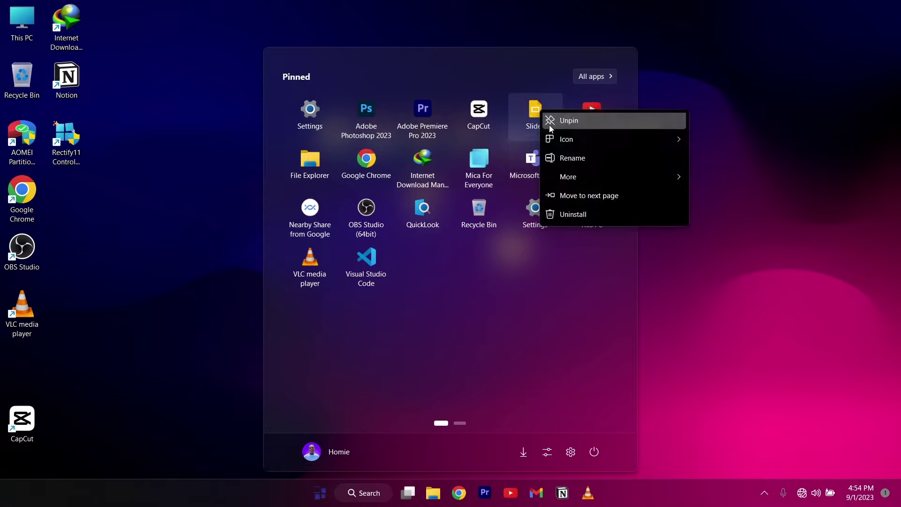
left_click(582, 196)
right_click(523, 112)
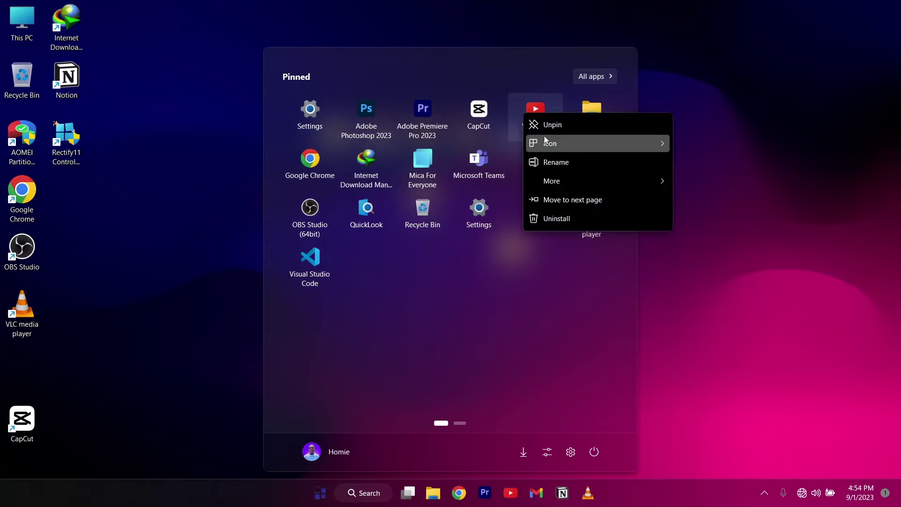
left_click(563, 198)
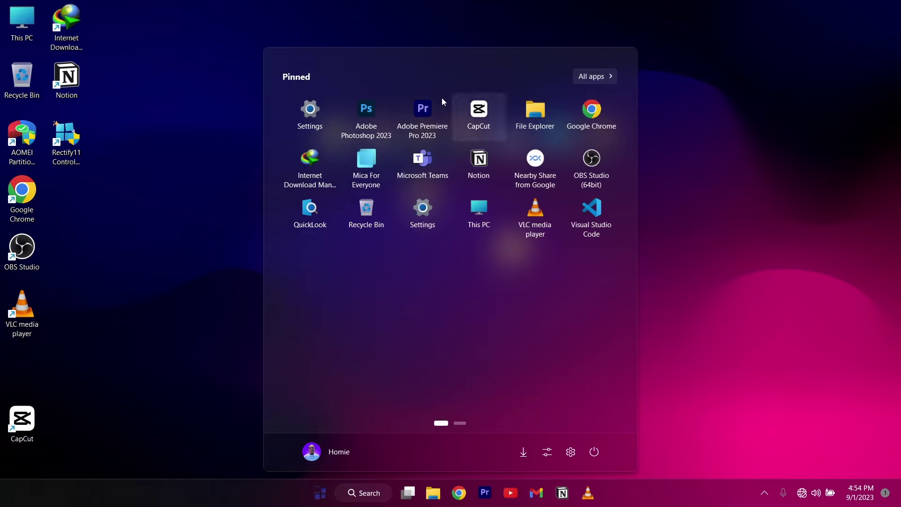
right_click(597, 97)
left_click(626, 182)
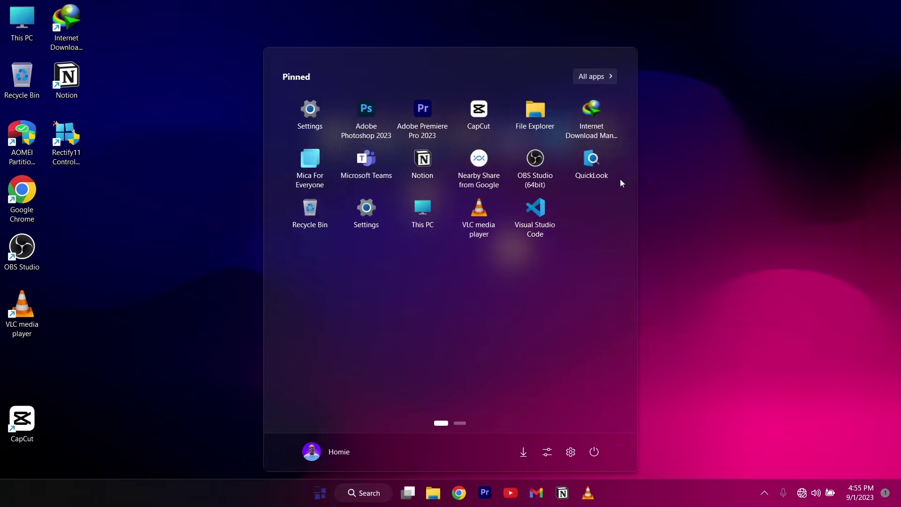
Check the apps on the second Start menu page, return to the first page and close the menu.
left_click(464, 423)
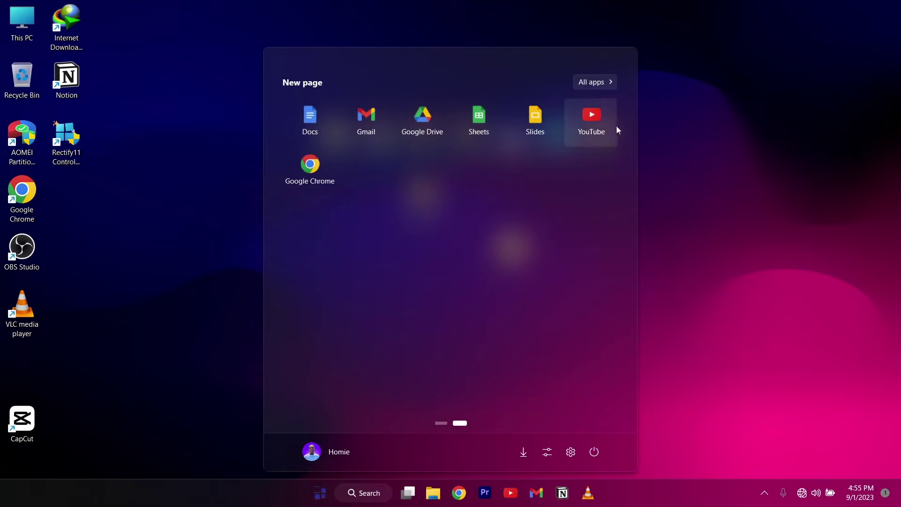
left_click(441, 424)
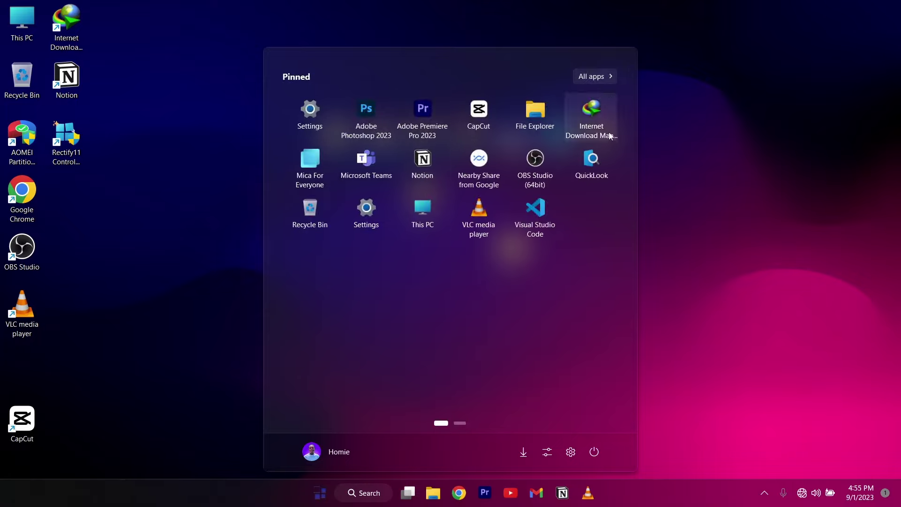
left_click(231, 193)
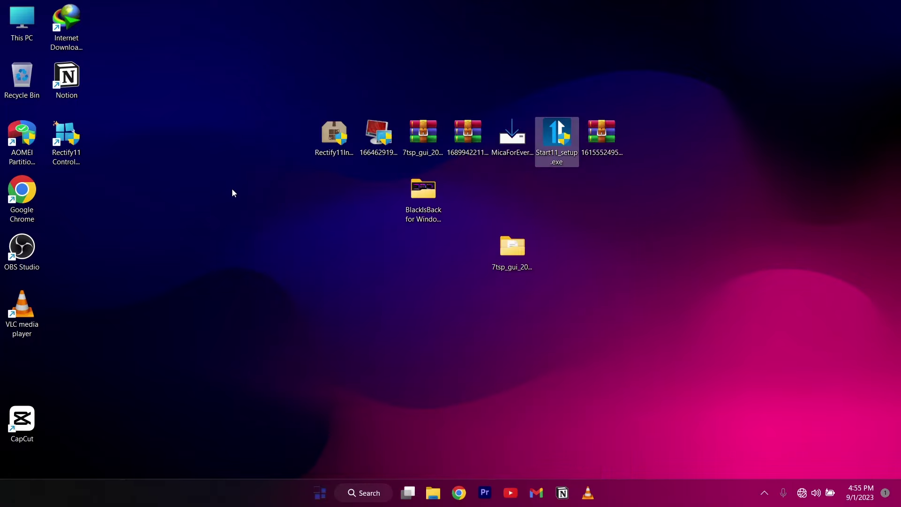
Extract the fluent keys icon theme zip onto the desktop with WinRAR and place the extracted folder below the BlackIsBack folder.
right_click(613, 133)
mouse_move(659, 229)
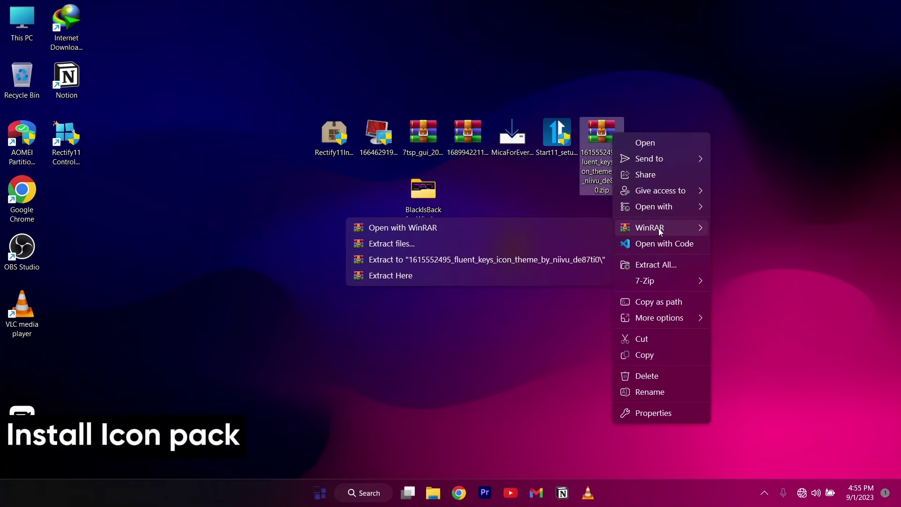
left_click(432, 275)
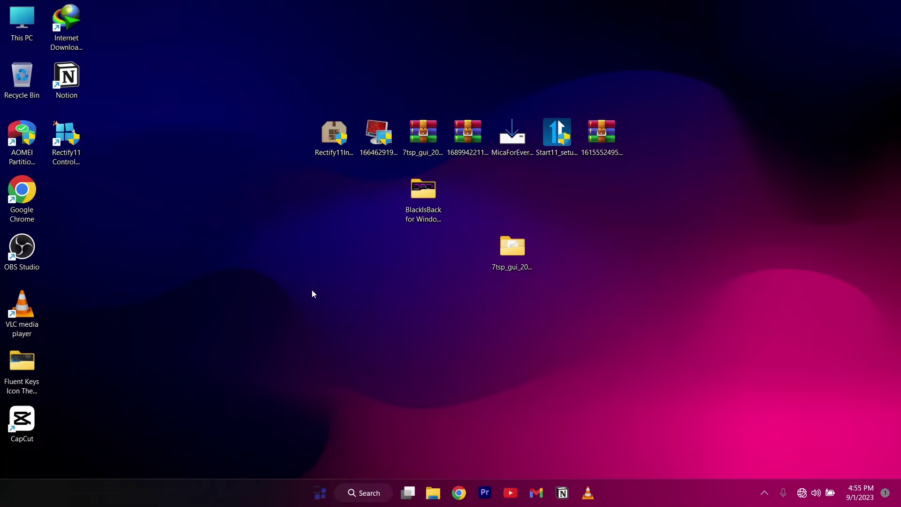
left_click_drag(14, 369, 392, 255)
In the Fluent Keys theme's iPacks 1703-1809 folder, rename the night REMOVE file as fluent keys - night.exe.
double_click(393, 252)
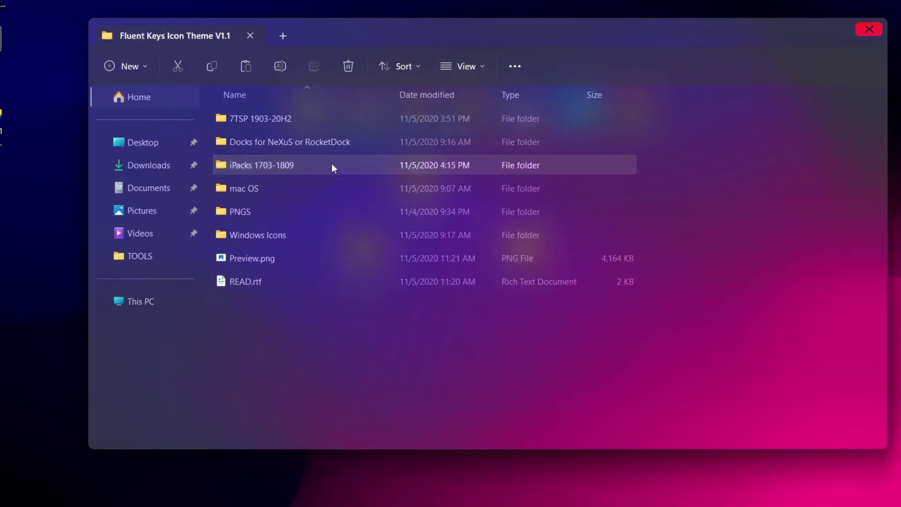
double_click(338, 169)
left_click(297, 146)
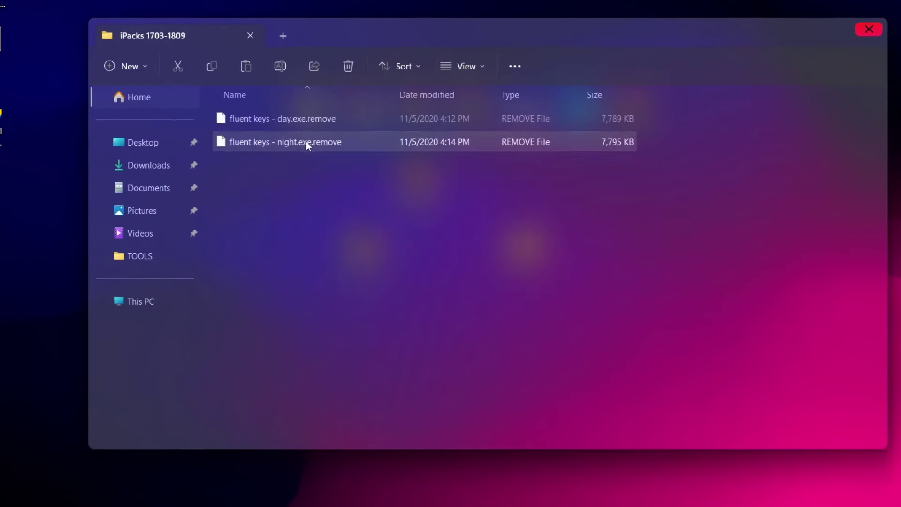
left_click(314, 145)
left_click(345, 143)
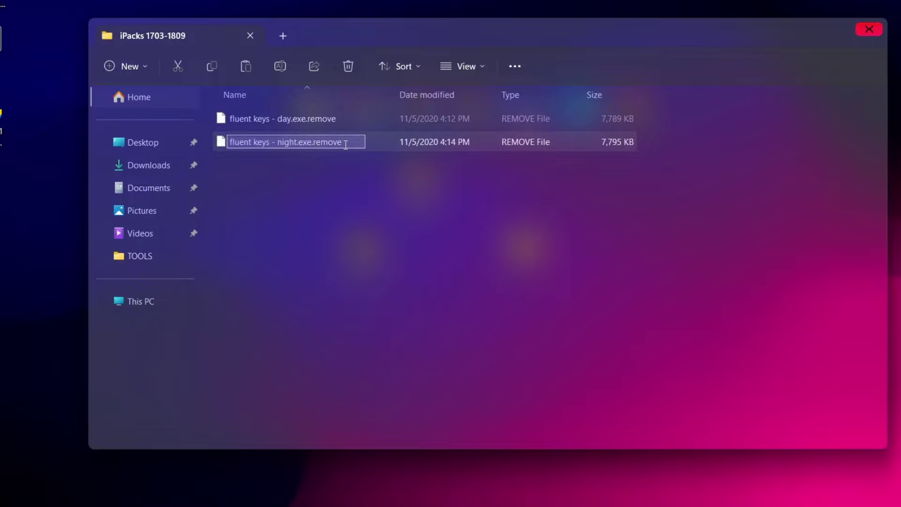
key("BackSpace")
key("BackSpace")
key("BackSpace")
key("BackSpace")
key("BackSpace")
key("BackSpace")
key("BackSpace")
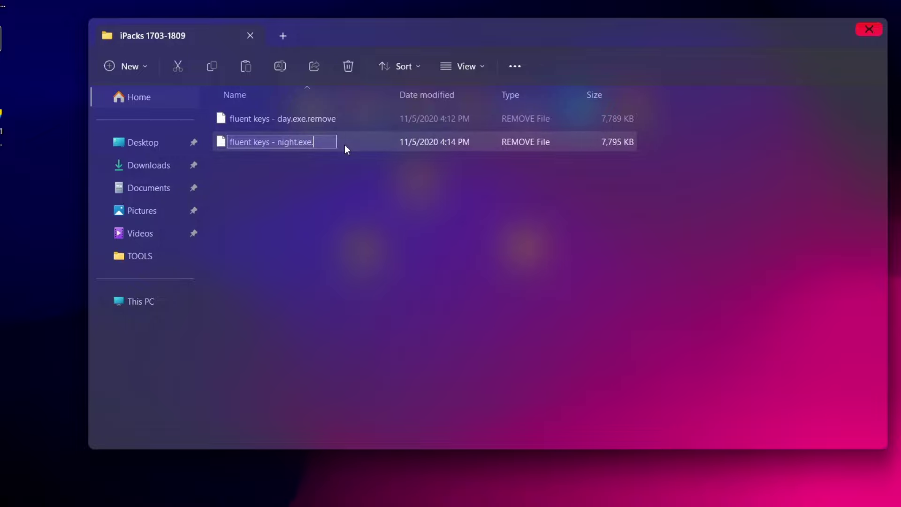
key("Return")
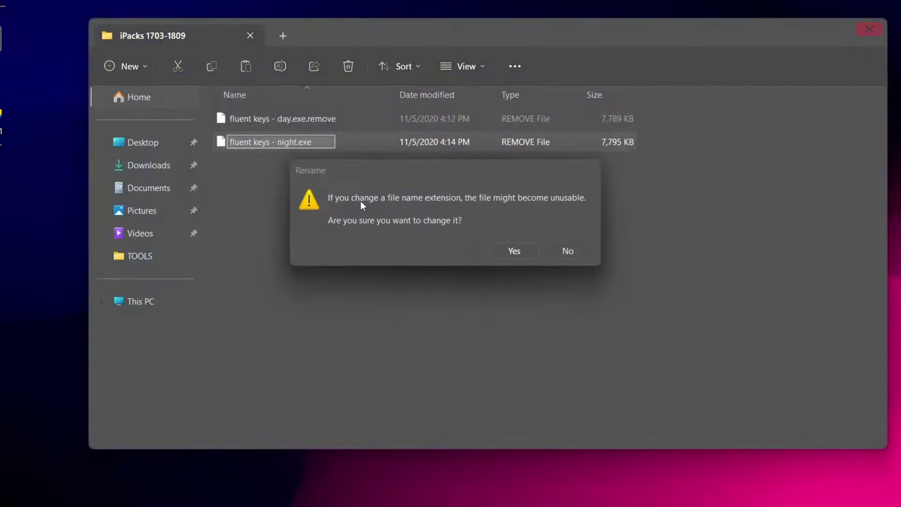
left_click(512, 258)
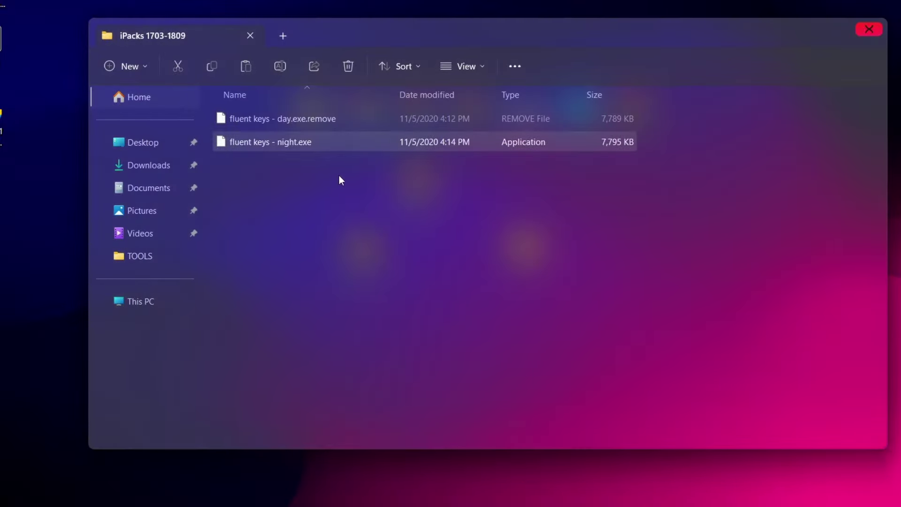
Install the fluent keys - night icon pack, accepting the agreement, patching all files and making a restore point.
left_click(868, 29)
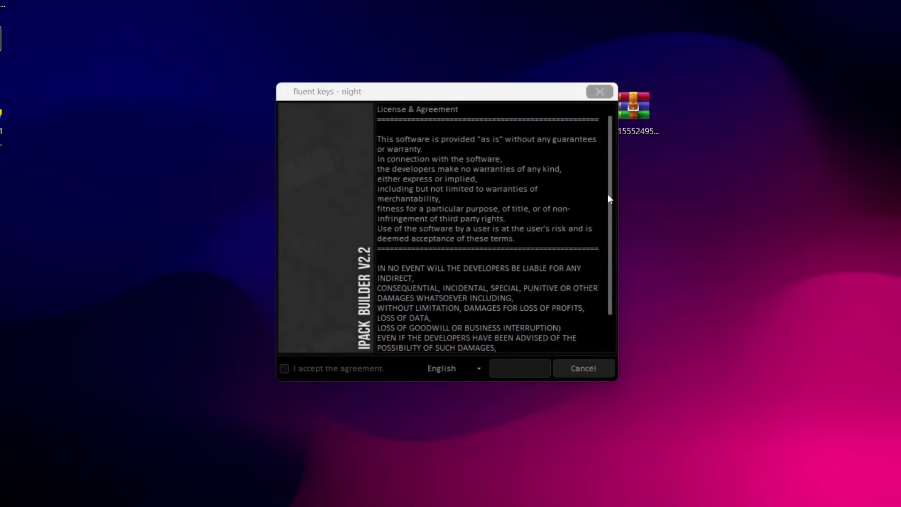
left_click(365, 368)
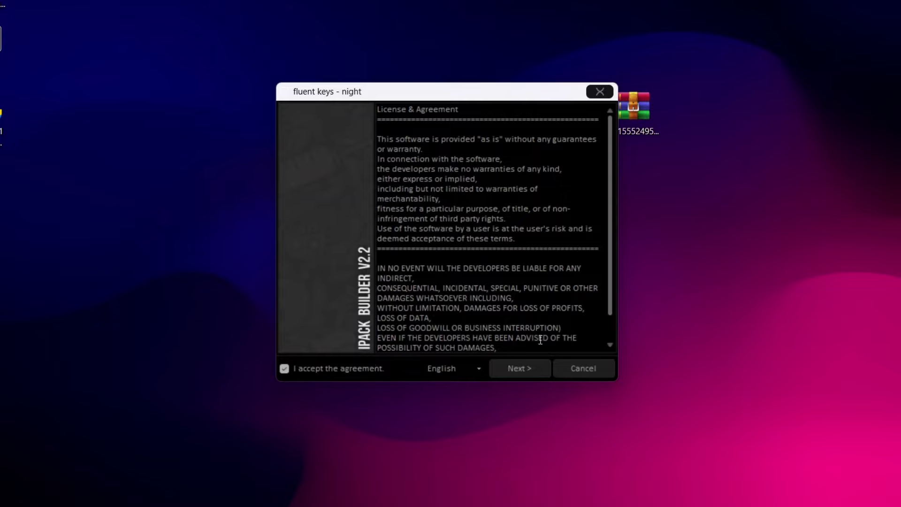
left_click(521, 368)
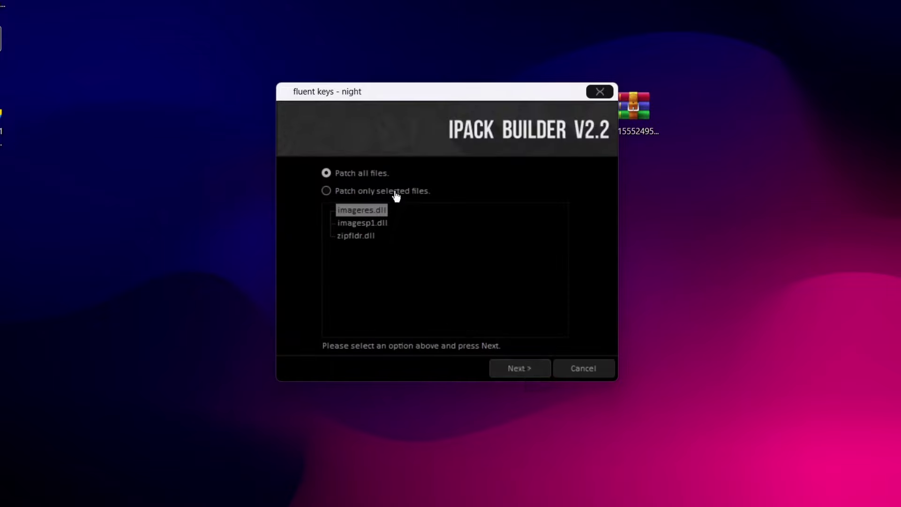
left_click(376, 177)
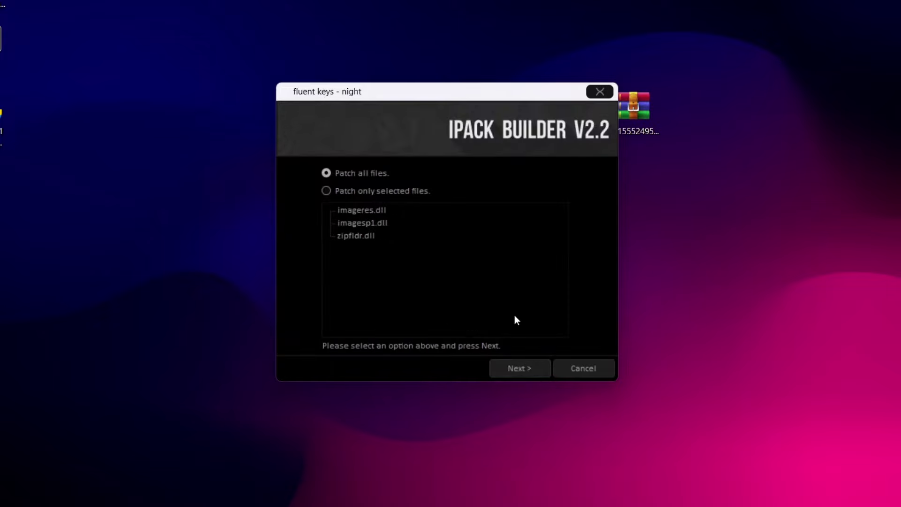
left_click(527, 370)
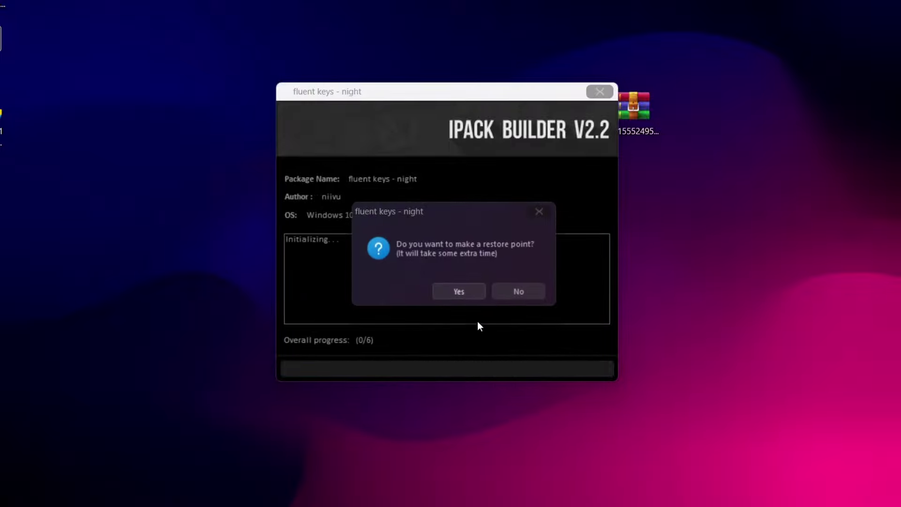
left_click(473, 291)
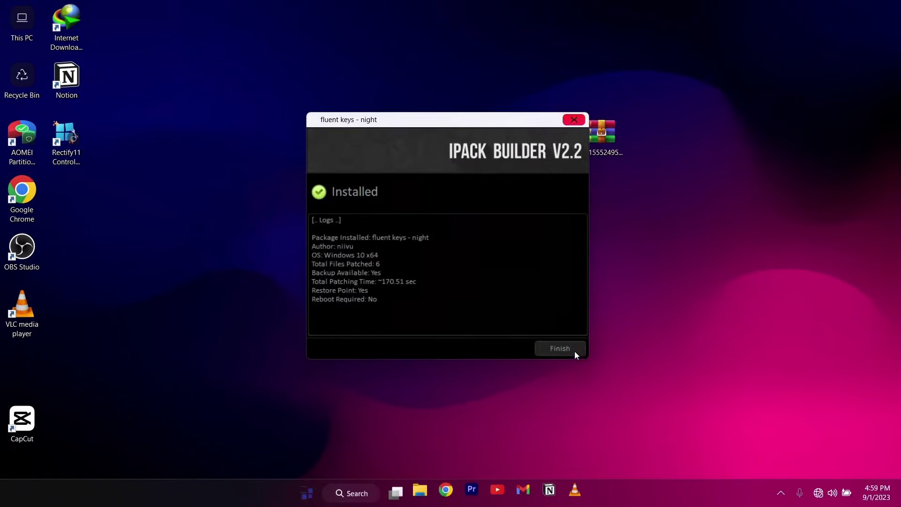
left_click(575, 352)
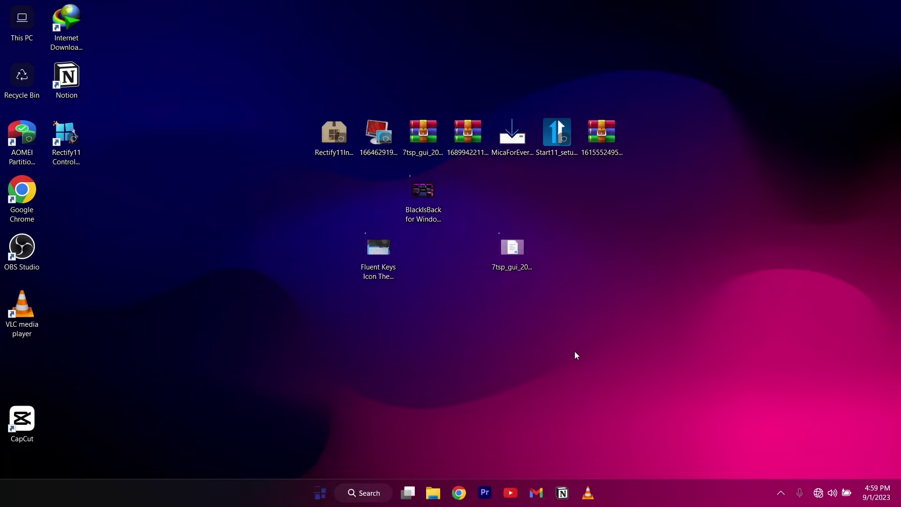
Hide all desktop icons.
right_click(587, 205)
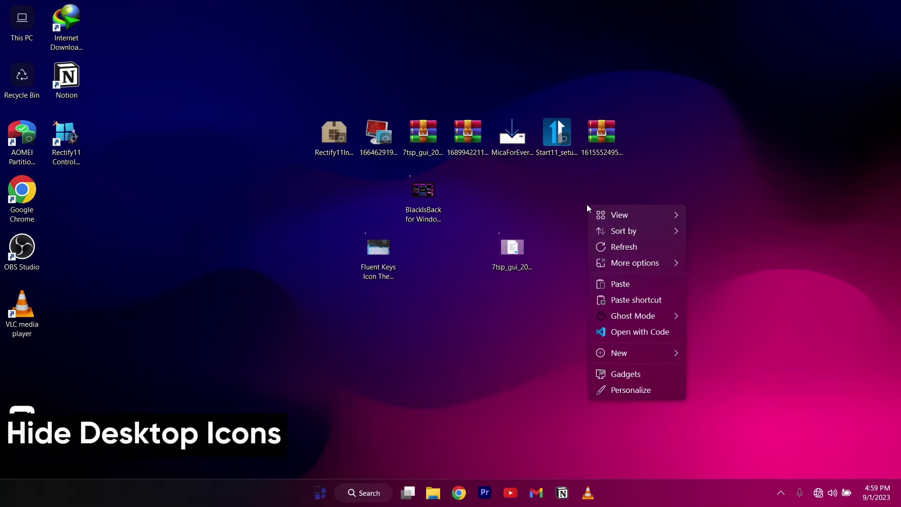
mouse_move(641, 216)
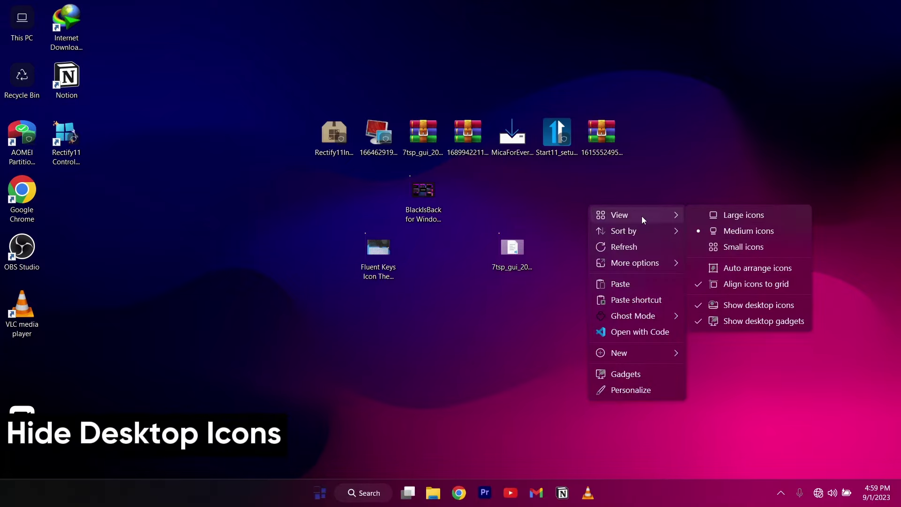
left_click(736, 311)
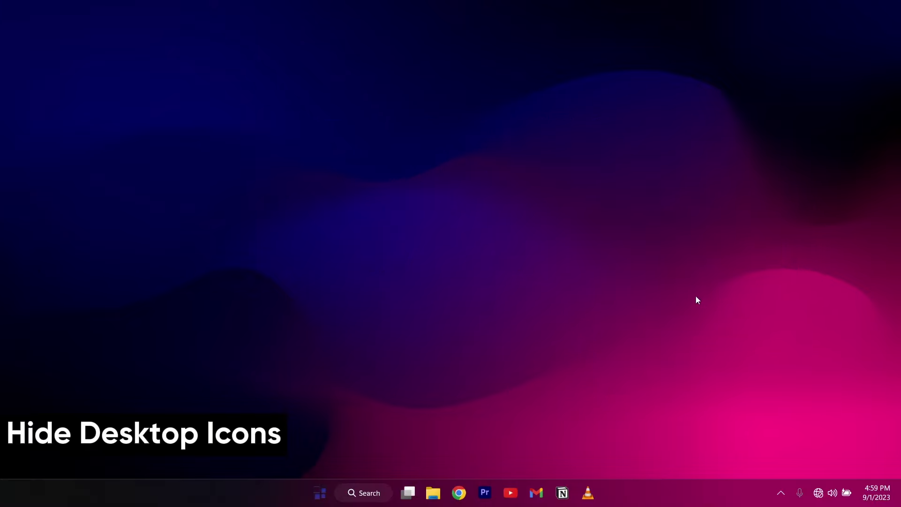
Set wallpaperflare.com_wallpaper (1).jpg from the Pictures folder as the desktop background and close File Explorer.
left_click(433, 494)
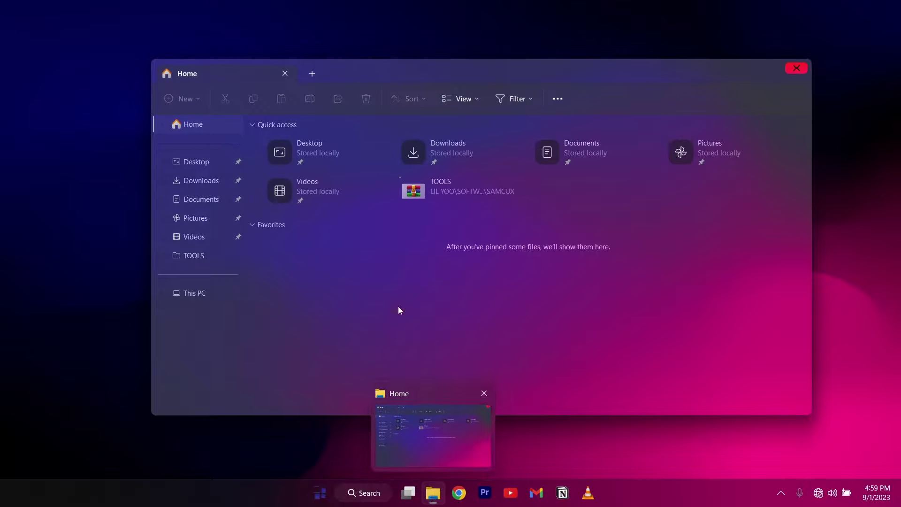
left_click(185, 298)
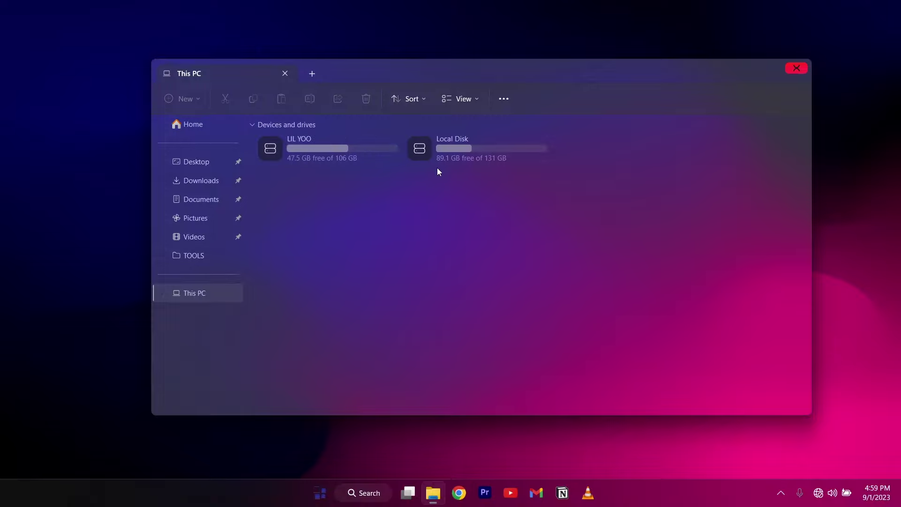
left_click(194, 219)
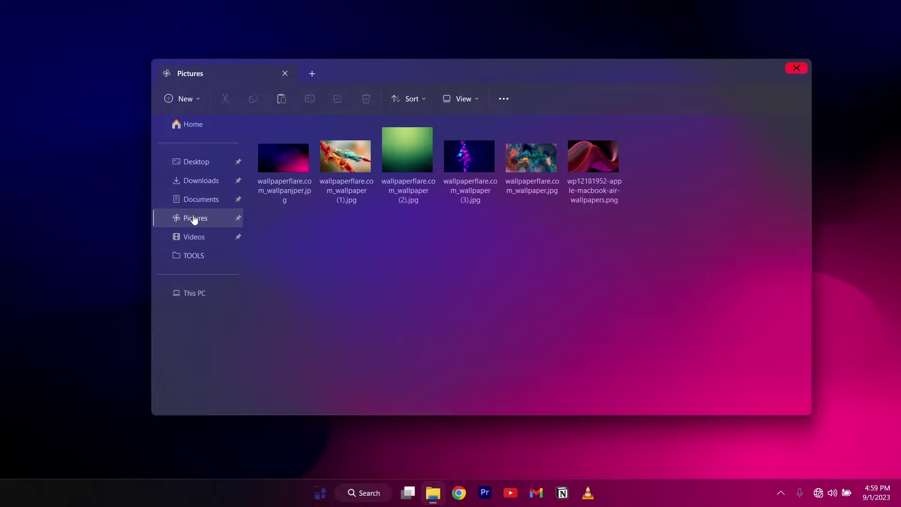
left_click(346, 160)
left_click(408, 157, "ctrl")
left_click(514, 102)
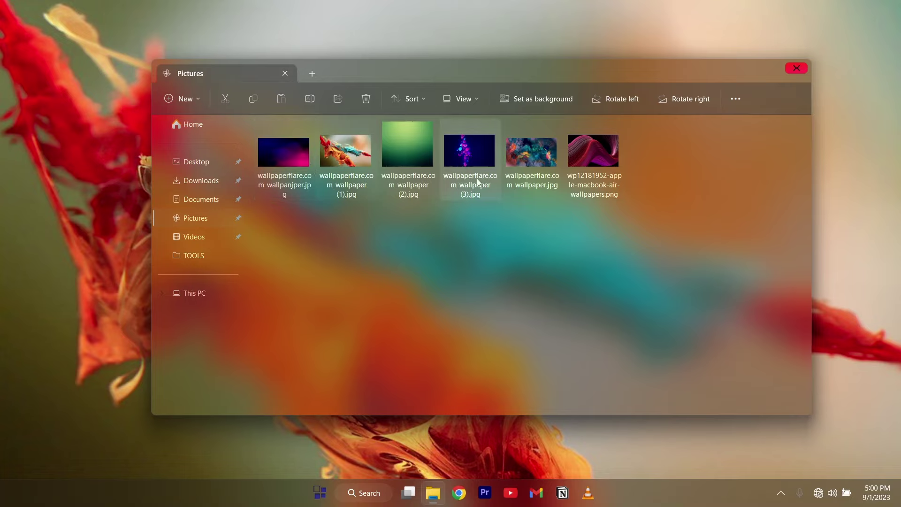
left_click(792, 69)
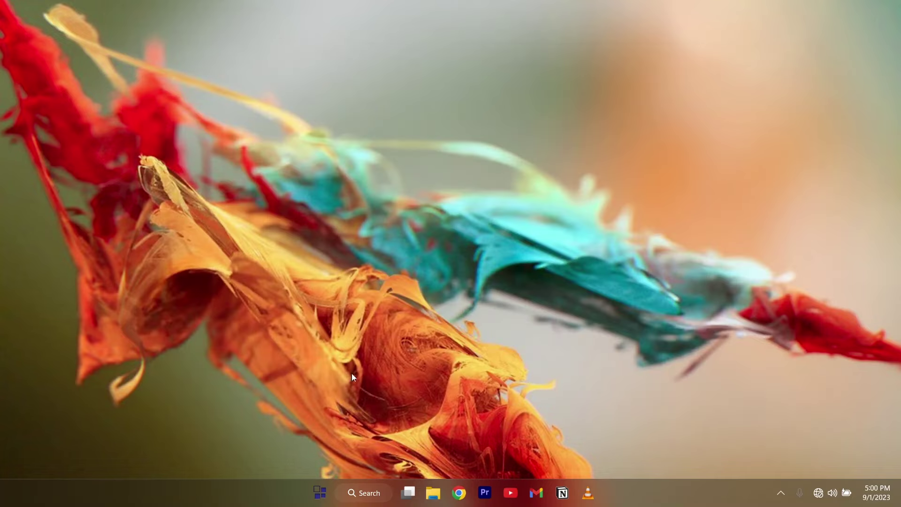
Apply the black theme with the multicolored neon lightning wallpaper in the personalization settings, and minimize Settings.
left_click(323, 491)
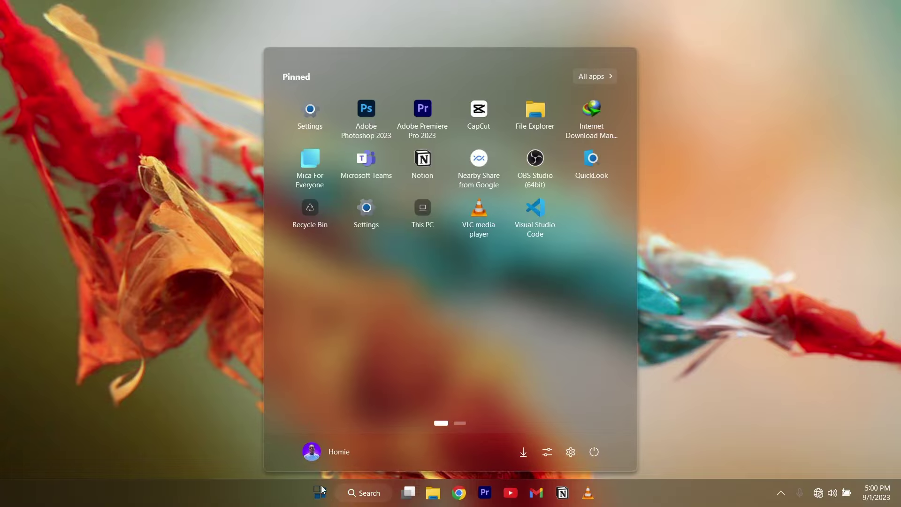
left_click(362, 216)
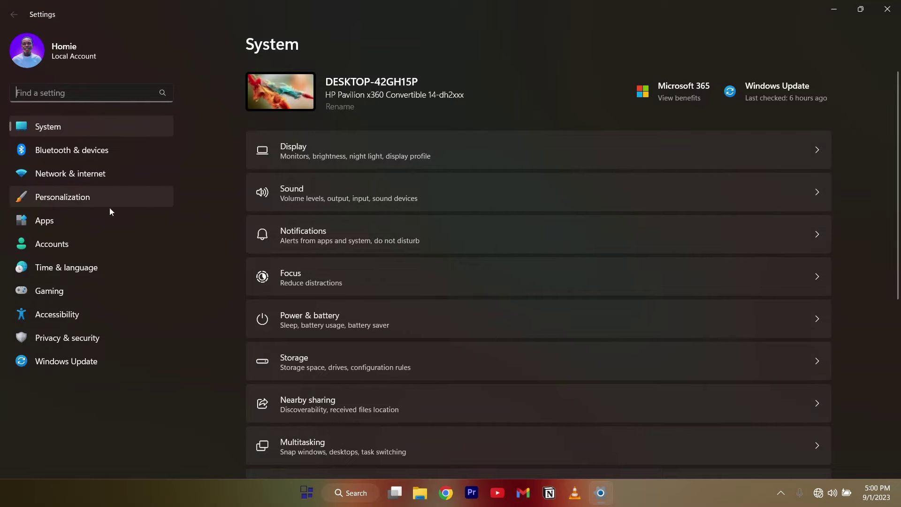
left_click(84, 205)
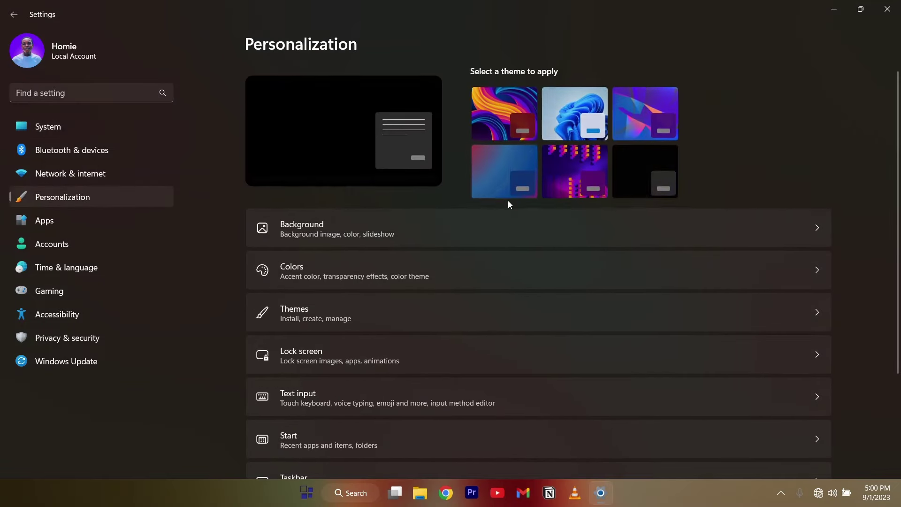
left_click(370, 324)
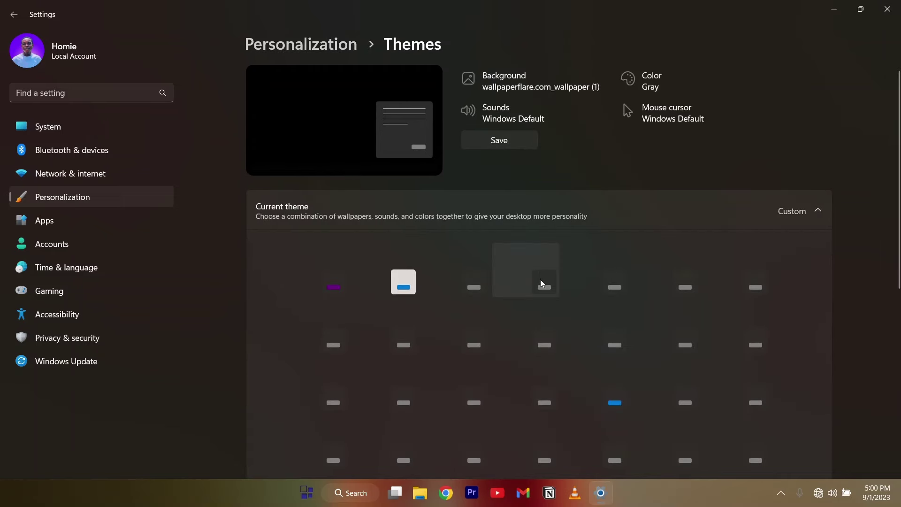
scroll(540, 279, "down", 5)
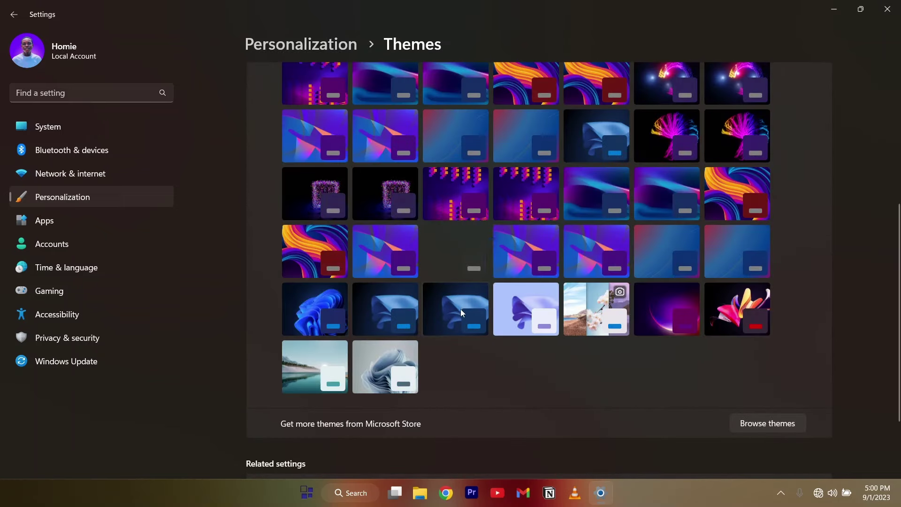
left_click(724, 238)
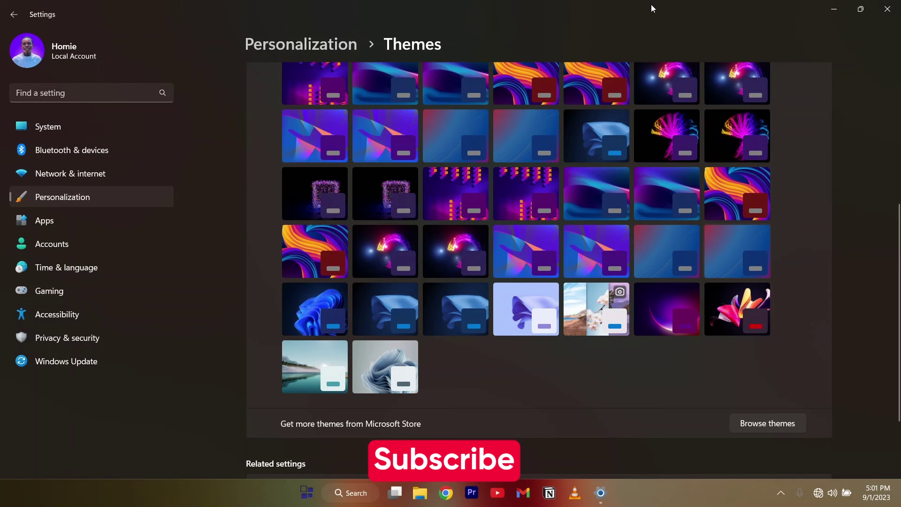
left_click_drag(651, 6, 624, 31)
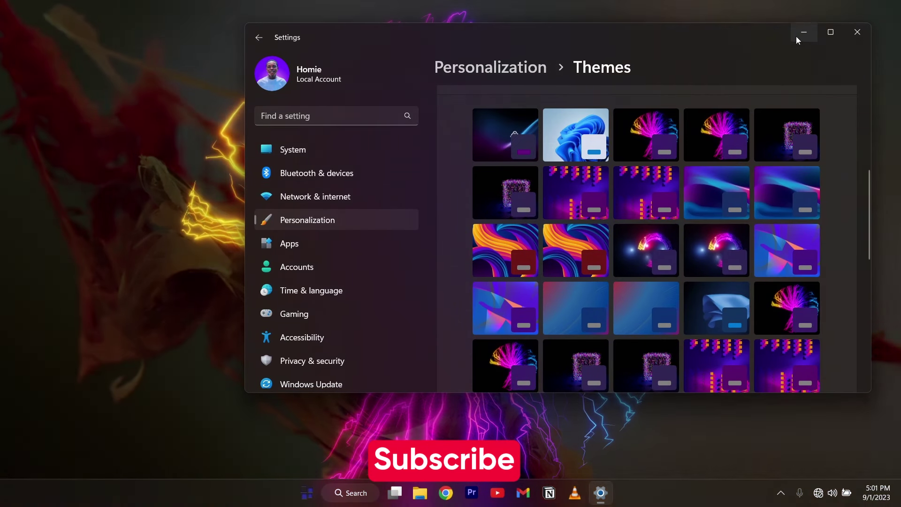
left_click(797, 35)
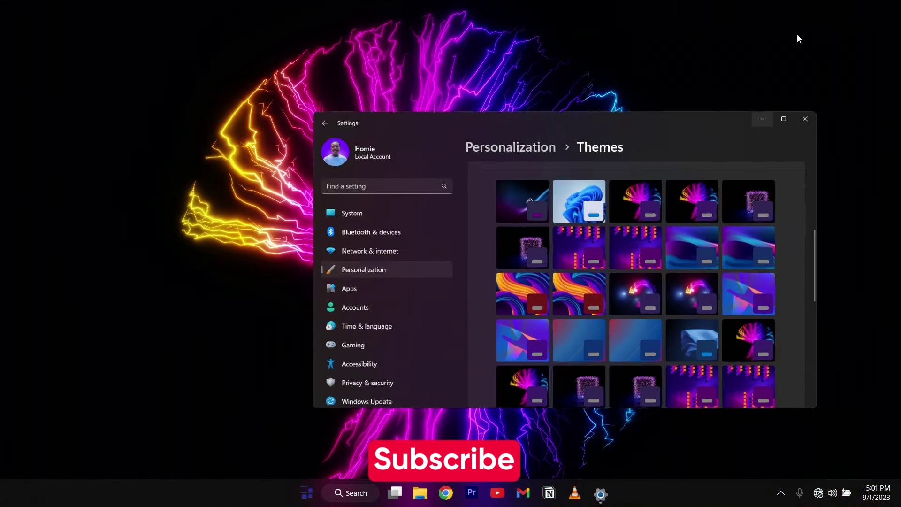
With File Explorer open, apply the neon lightning theme variant that has round window buttons and no address bar, and minimize Settings.
left_click(422, 490)
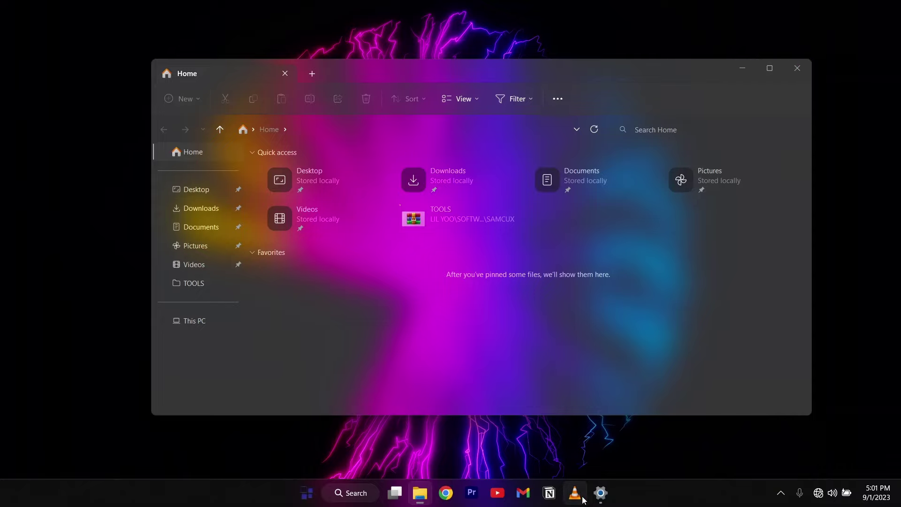
left_click(601, 493)
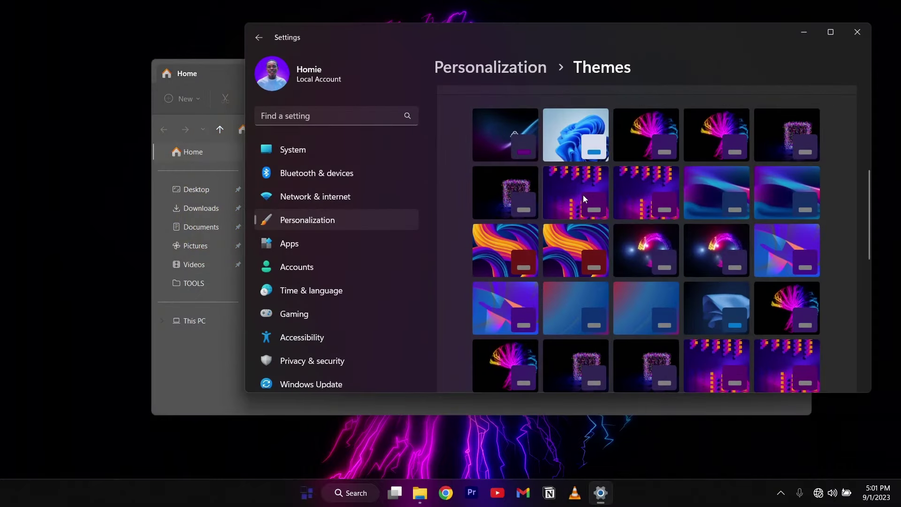
left_click(584, 195)
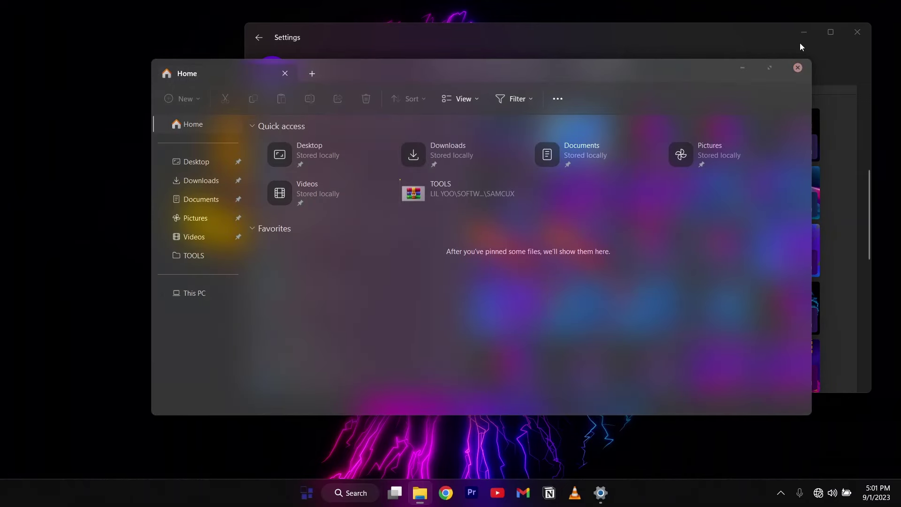
left_click(805, 34)
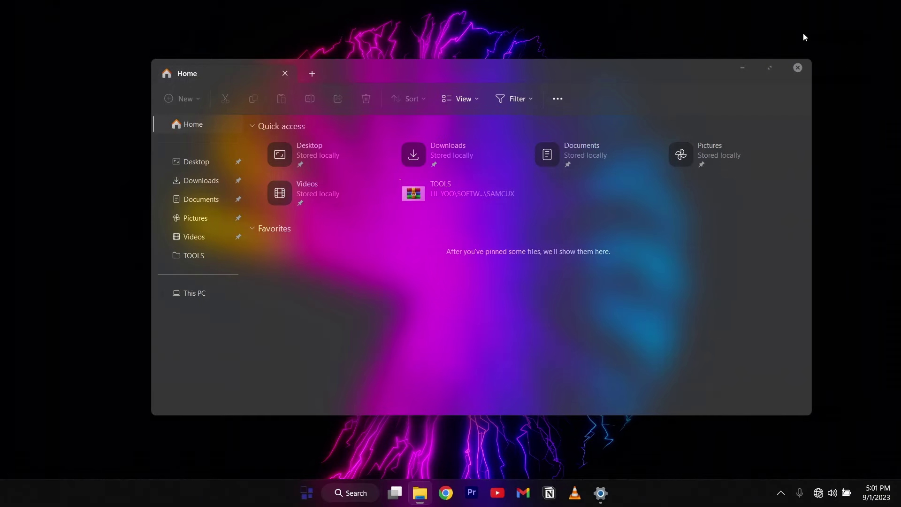